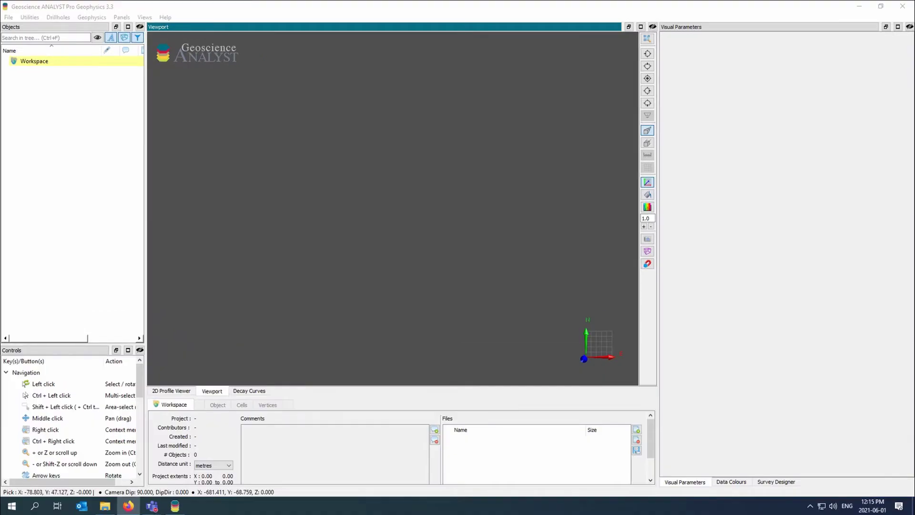
Bring up the lecture folder holding dem_pt.dm, dem_tr.dm, gravity_data.grv and model.csv.txt beside the workspace.
{"action": "left_click", "coordinate": [489, 270]}
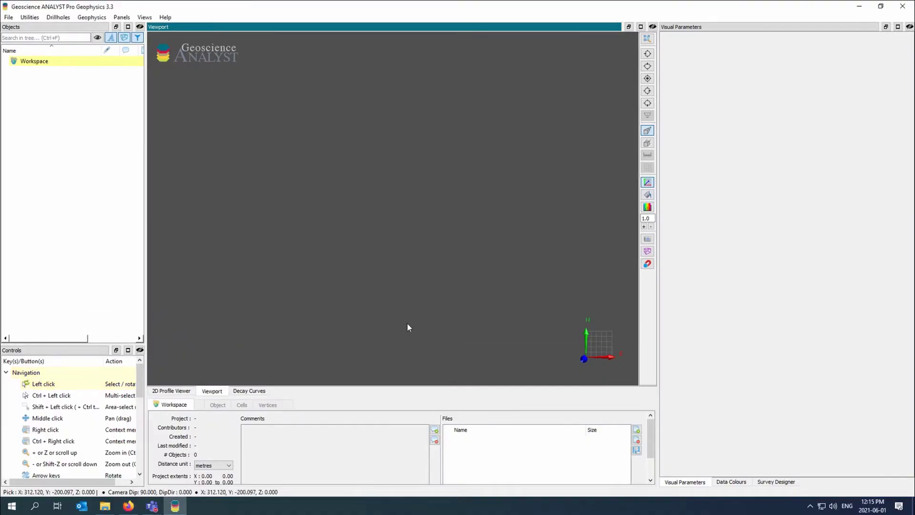
{"action": "left_click", "coordinate": [105, 507]}
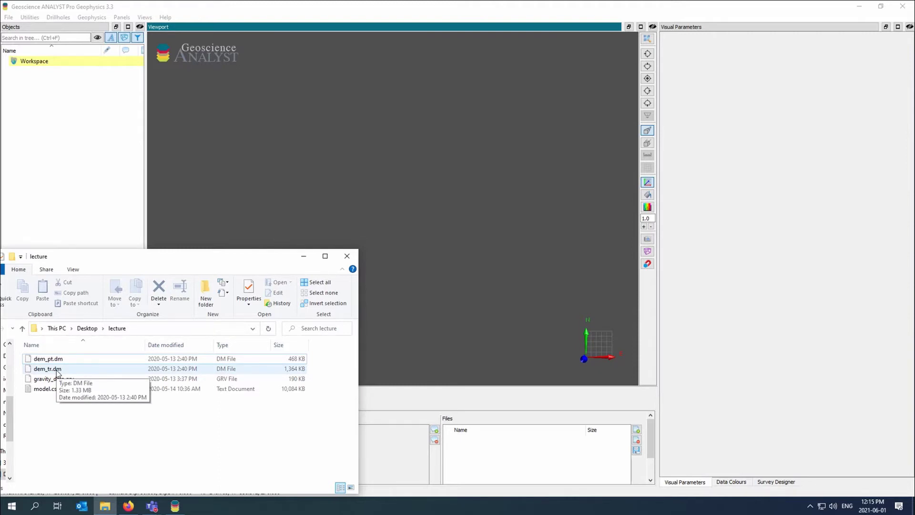
Load the dem_tr topography and gravity_data points, colouring the points by gravity.
{"action": "left_click_drag", "start_coordinate": [57, 372], "coordinate": [329, 201]}
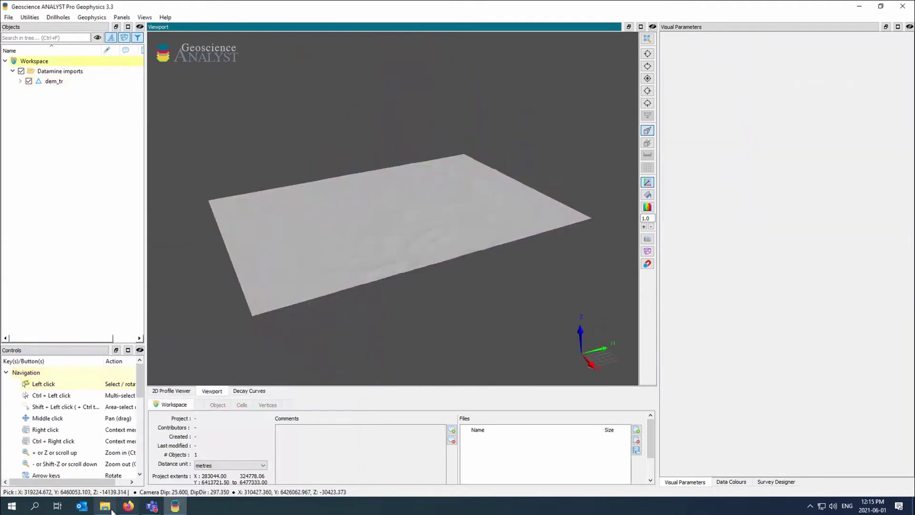
{"action": "left_click", "coordinate": [105, 505]}
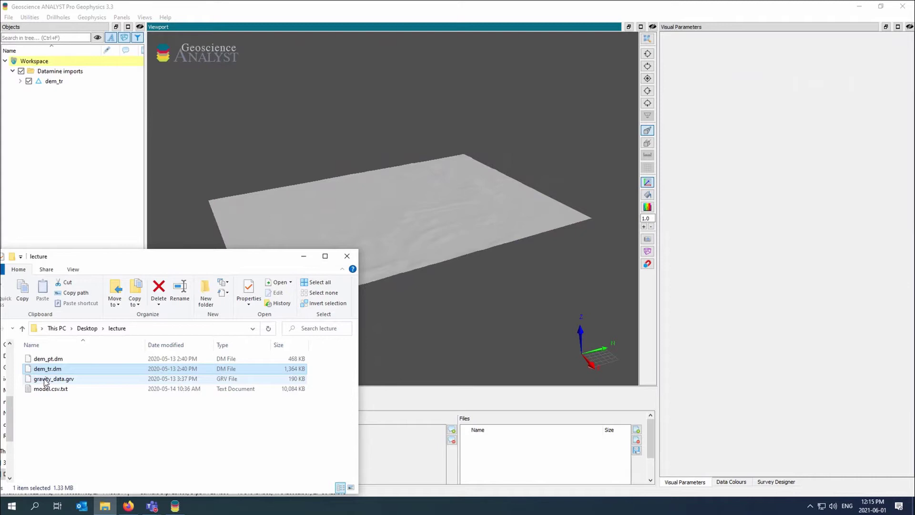
{"action": "left_click_drag", "start_coordinate": [45, 382], "coordinate": [170, 217]}
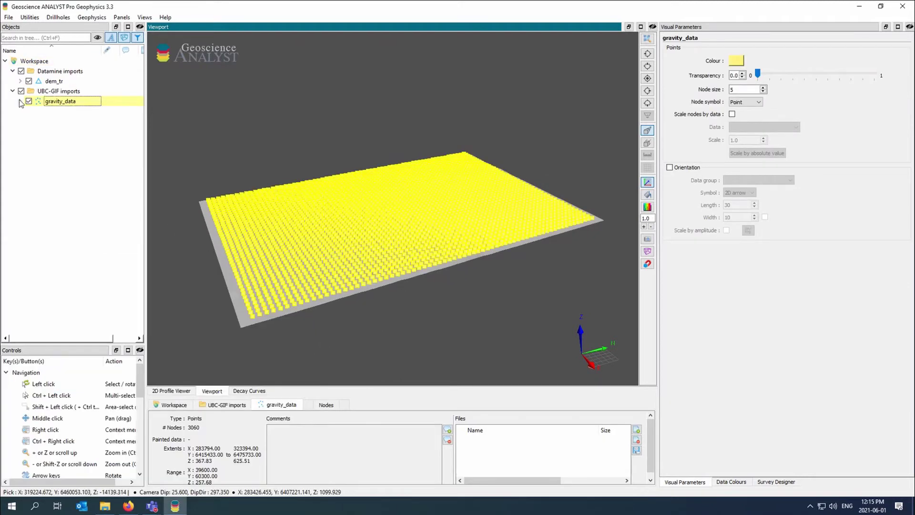
{"action": "left_click", "coordinate": [20, 101]}
{"action": "left_click", "coordinate": [36, 111]}
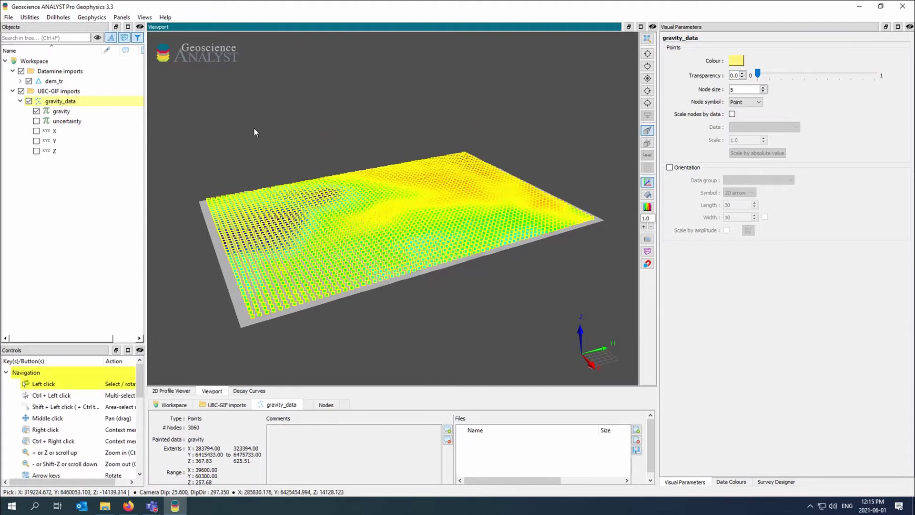
{"action": "left_click_drag", "start_coordinate": [254, 127], "coordinate": [442, 267]}
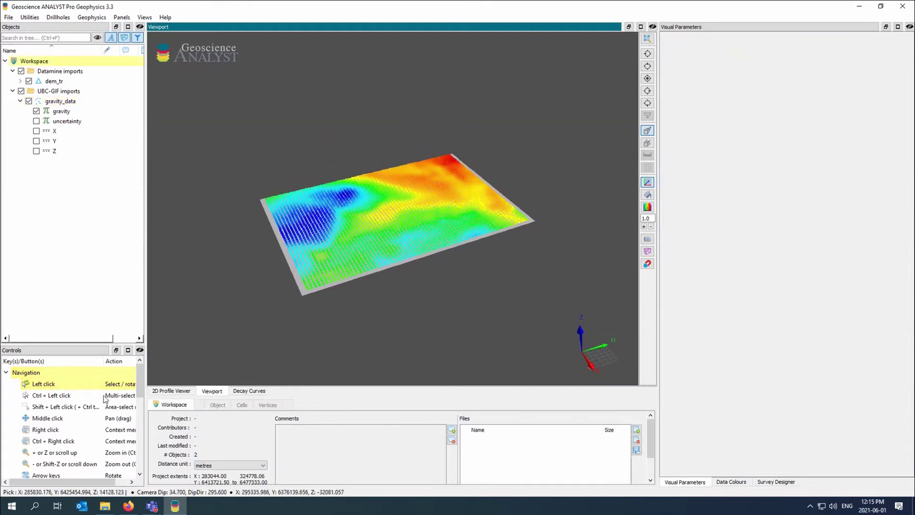
Import the model.csv.txt block model of 203,980 cells.
{"action": "left_click", "coordinate": [105, 506]}
{"action": "left_click", "coordinate": [50, 389]}
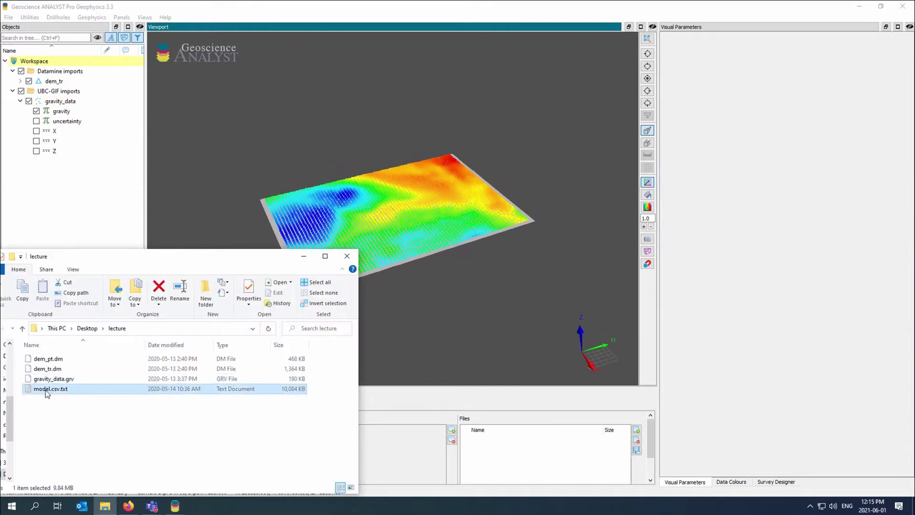
{"action": "left_click_drag", "start_coordinate": [49, 390], "coordinate": [274, 189]}
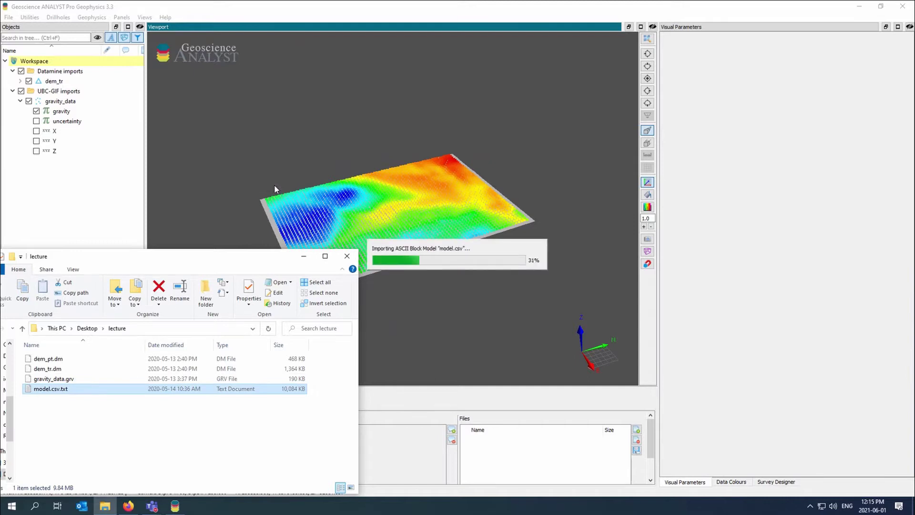
{"action": "left_click", "coordinate": [307, 257]}
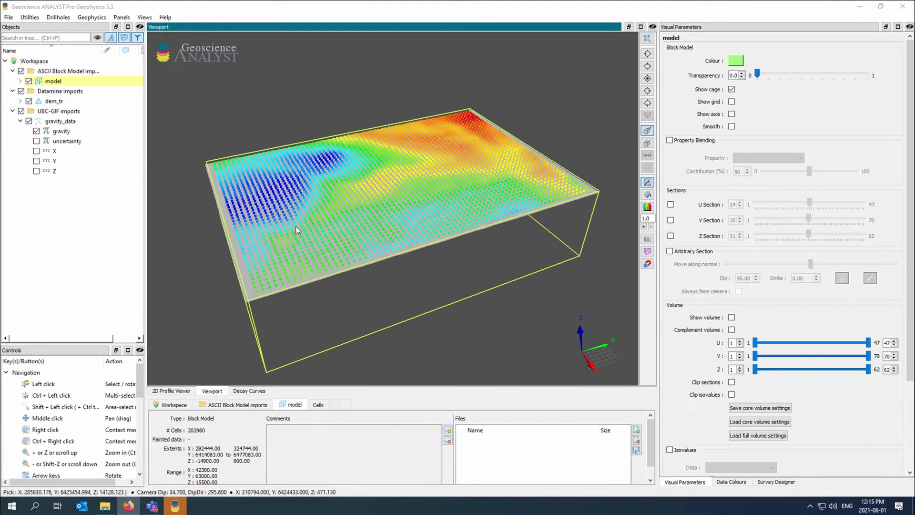
Colour the block model by RockCode and display its U, V and Z sections.
{"action": "left_click_drag", "start_coordinate": [296, 227], "coordinate": [135, 136]}
{"action": "left_click", "coordinate": [20, 81]}
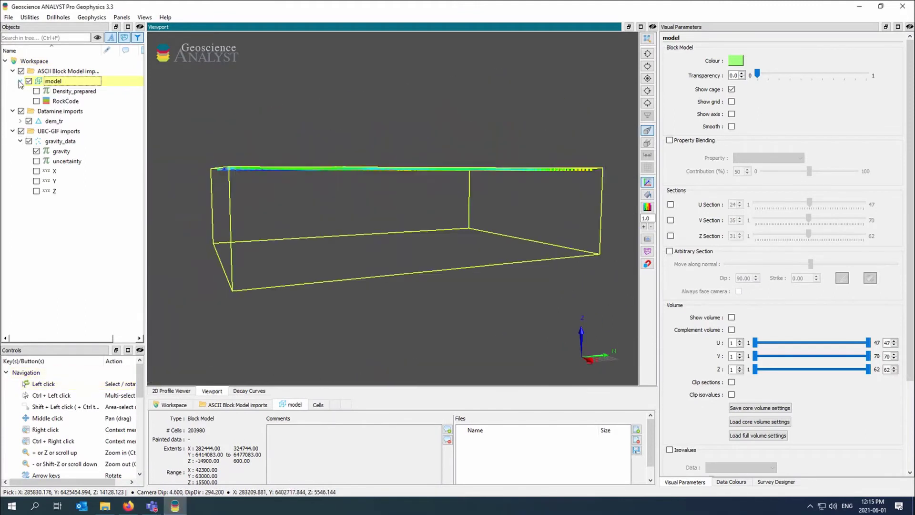
{"action": "left_click", "coordinate": [36, 101]}
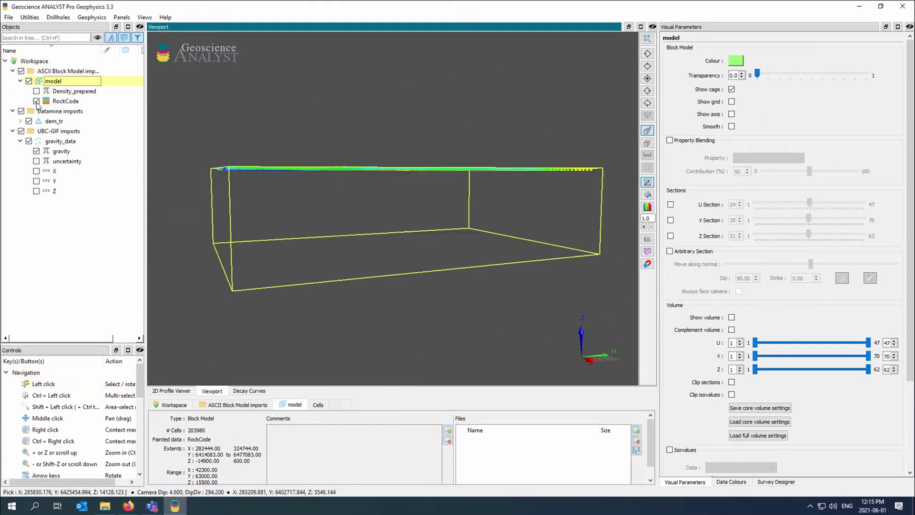
{"action": "left_click", "coordinate": [670, 205]}
{"action": "left_click", "coordinate": [670, 220]}
{"action": "left_click", "coordinate": [671, 236]}
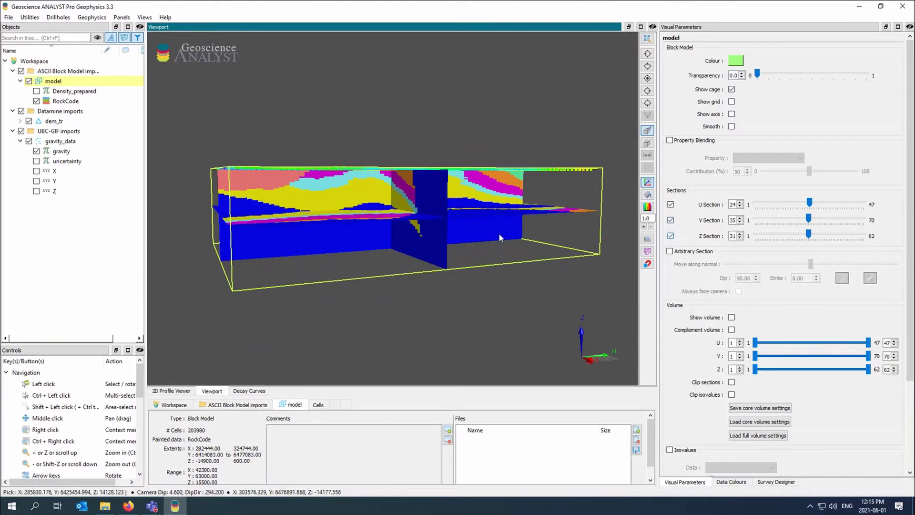
{"action": "left_click_drag", "start_coordinate": [498, 232], "coordinate": [424, 216]}
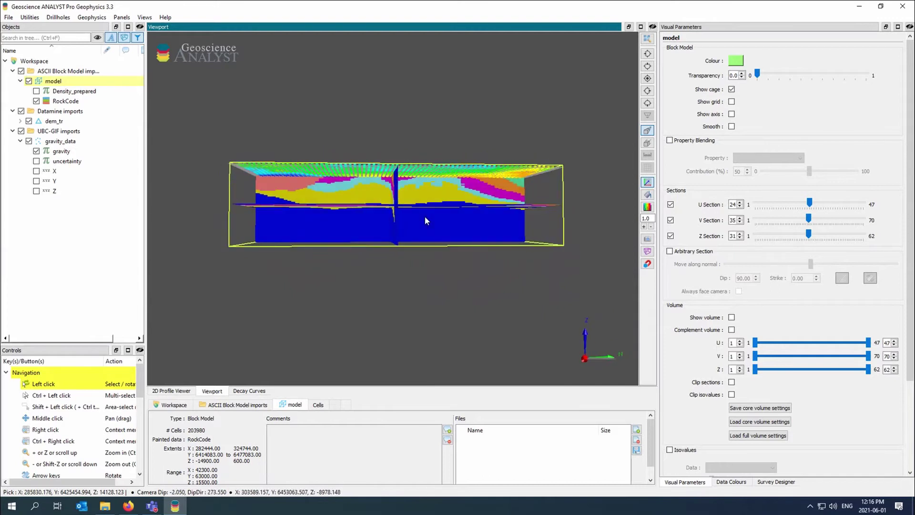
Show the model's cell values and the RockCode rock-class colour table.
{"action": "left_click", "coordinate": [72, 100]}
{"action": "left_click", "coordinate": [382, 190]}
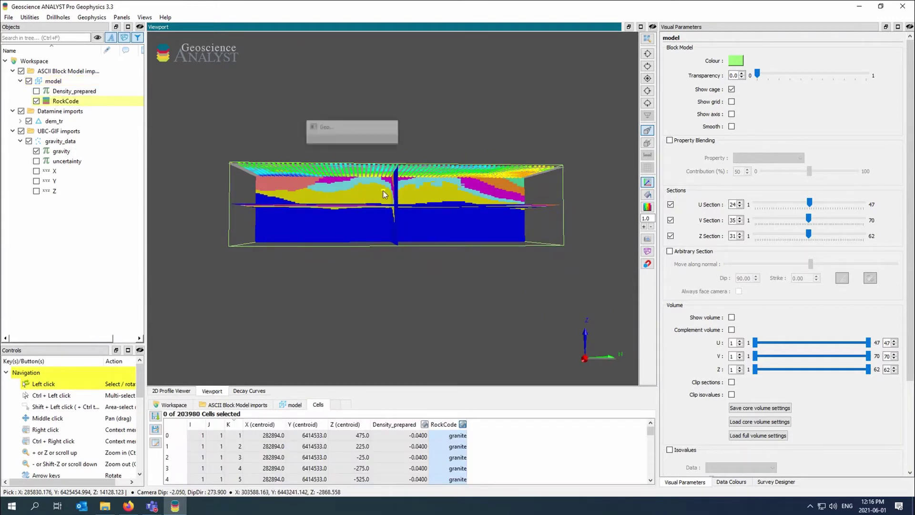
{"action": "left_click", "coordinate": [731, 481]}
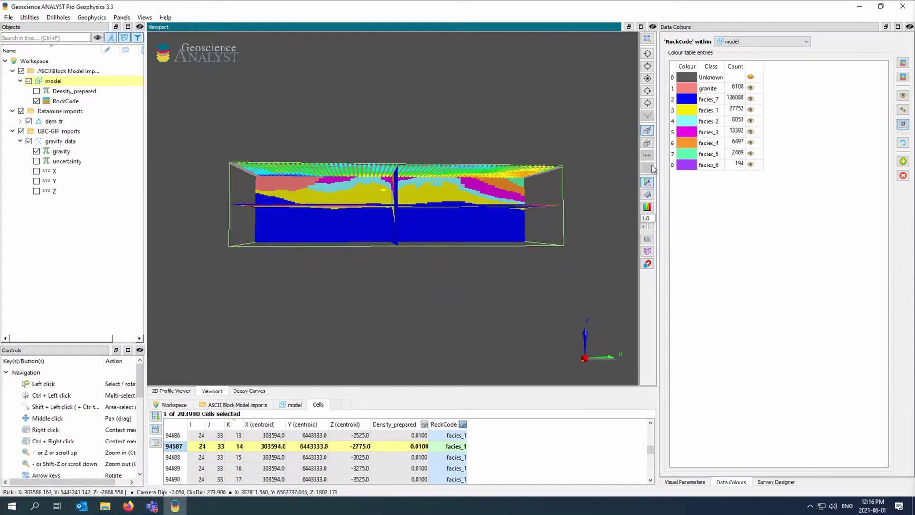
{"action": "left_click_drag", "start_coordinate": [657, 169], "coordinate": [672, 171]}
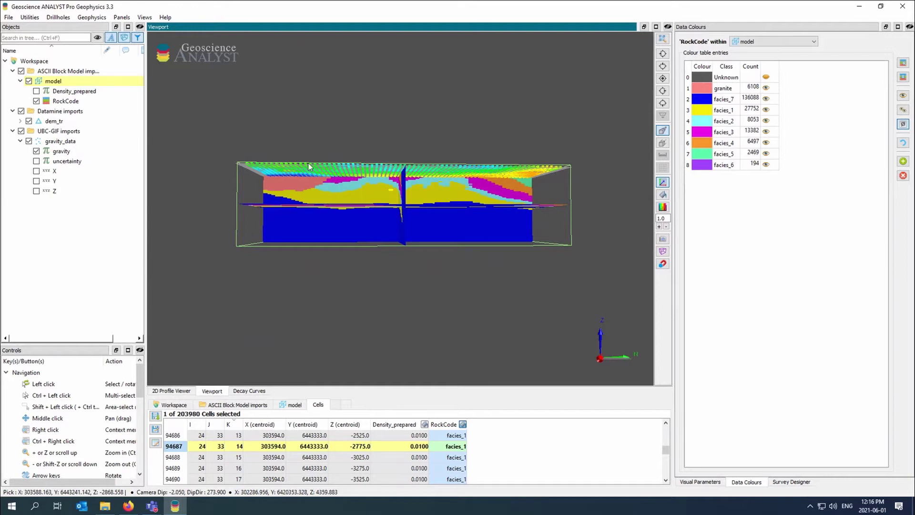
{"action": "left_click_drag", "start_coordinate": [310, 166], "coordinate": [315, 202]}
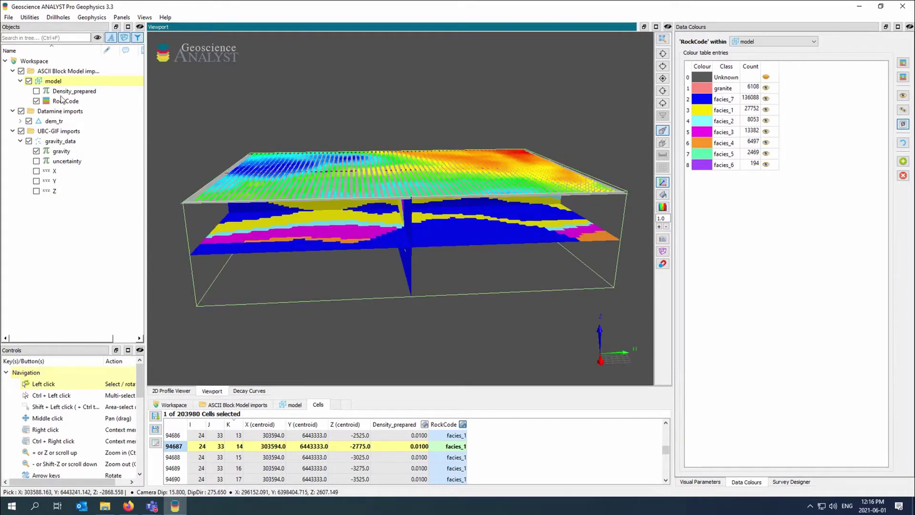
Hide dem_tr and gravity_data so only the block model is displayed.
{"action": "right_click", "coordinate": [61, 82]}
{"action": "left_click", "coordinate": [127, 99]}
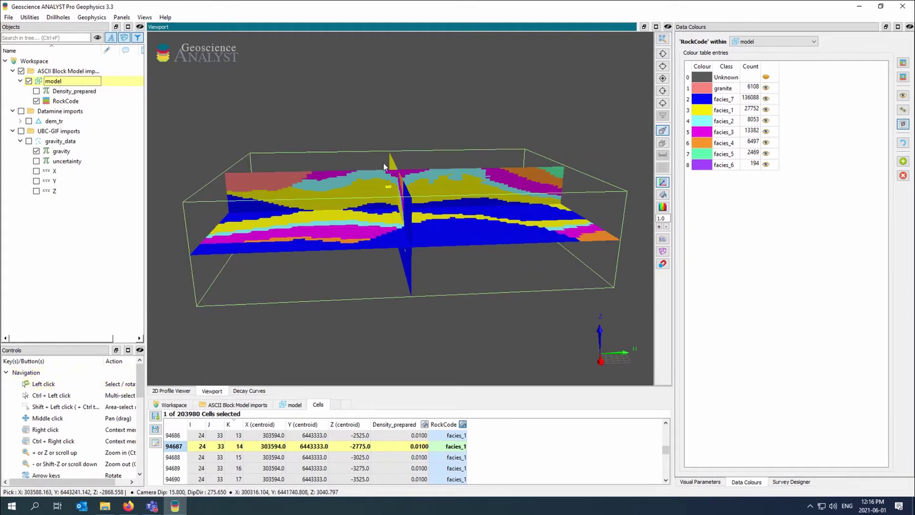
{"action": "left_click_drag", "start_coordinate": [431, 180], "coordinate": [442, 177]}
{"action": "left_click", "coordinate": [442, 176]}
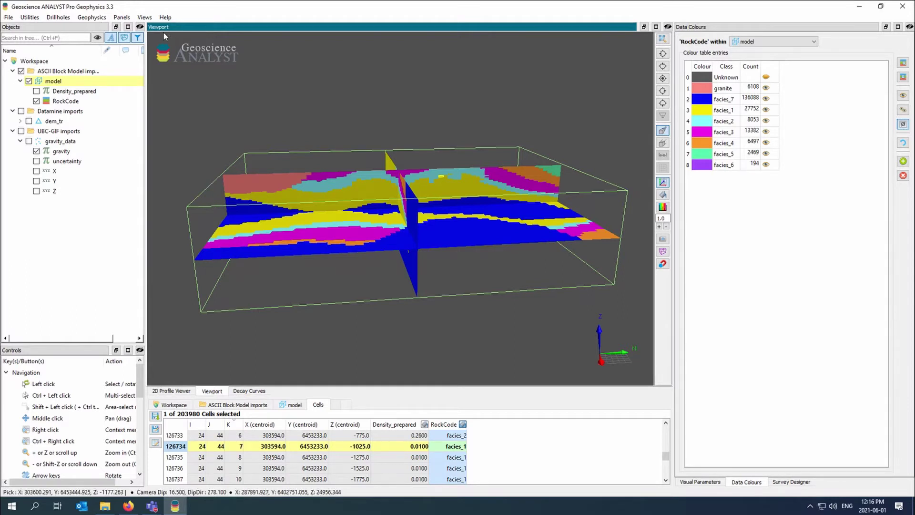
Create a GIFtools group holding gravity_data as Gravity data, dem_tr and the block model.
{"action": "left_click", "coordinate": [90, 17]}
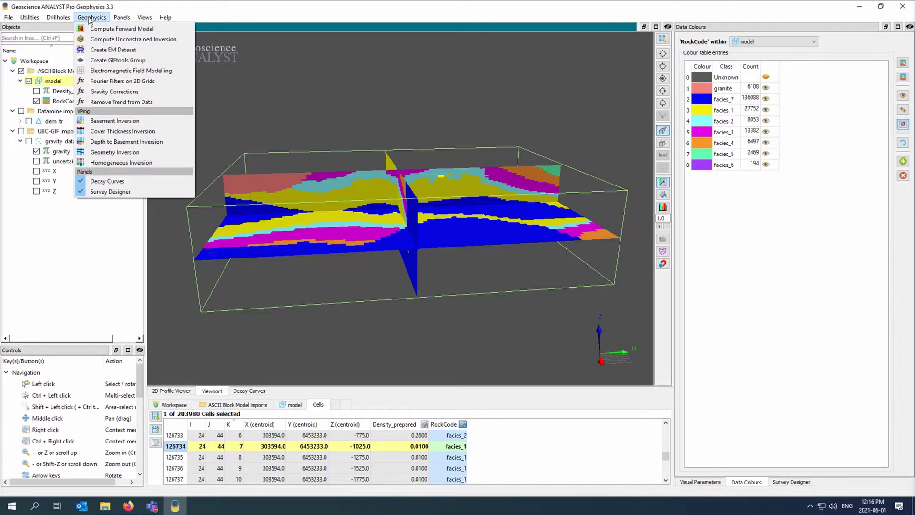
{"action": "left_click", "coordinate": [125, 61]}
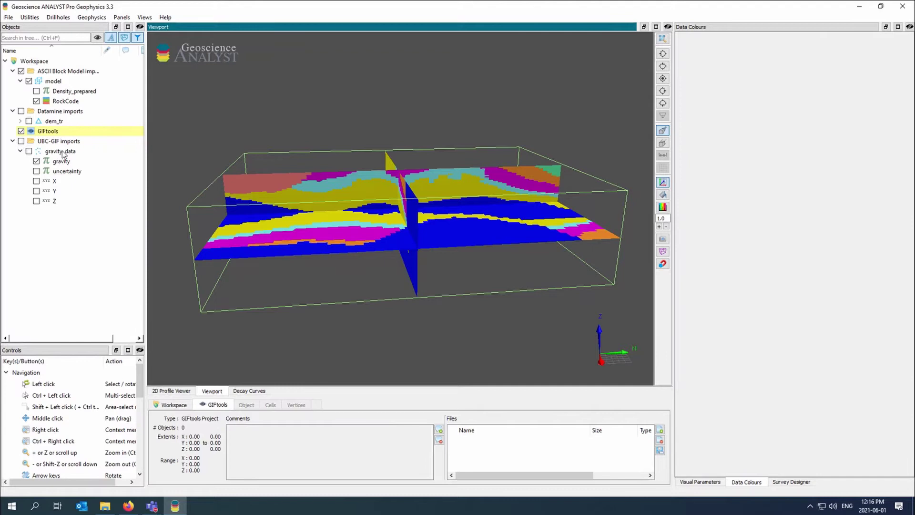
{"action": "left_click_drag", "start_coordinate": [61, 151], "coordinate": [63, 132]}
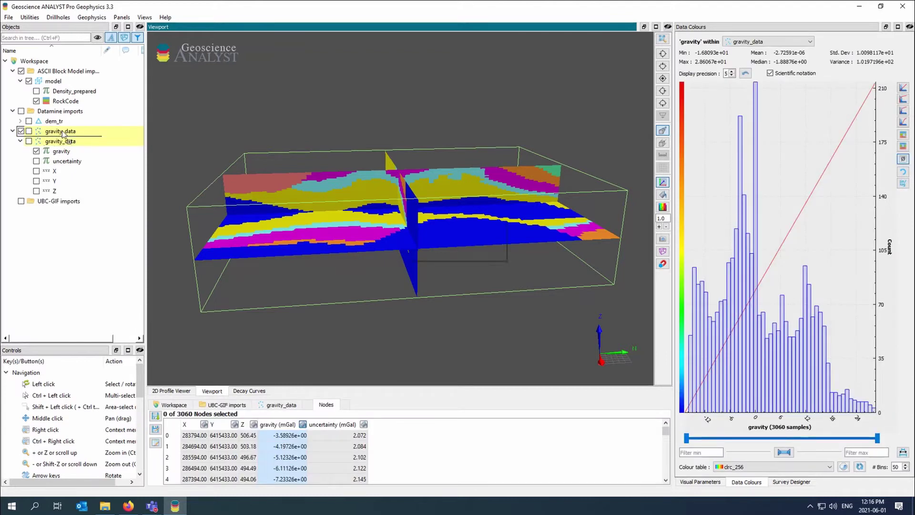
{"action": "left_click", "coordinate": [444, 237]}
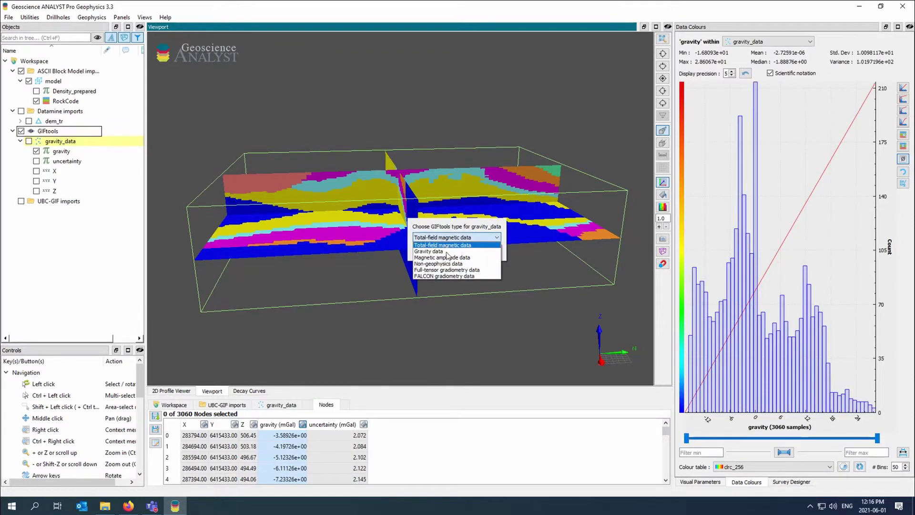
{"action": "left_click", "coordinate": [447, 252]}
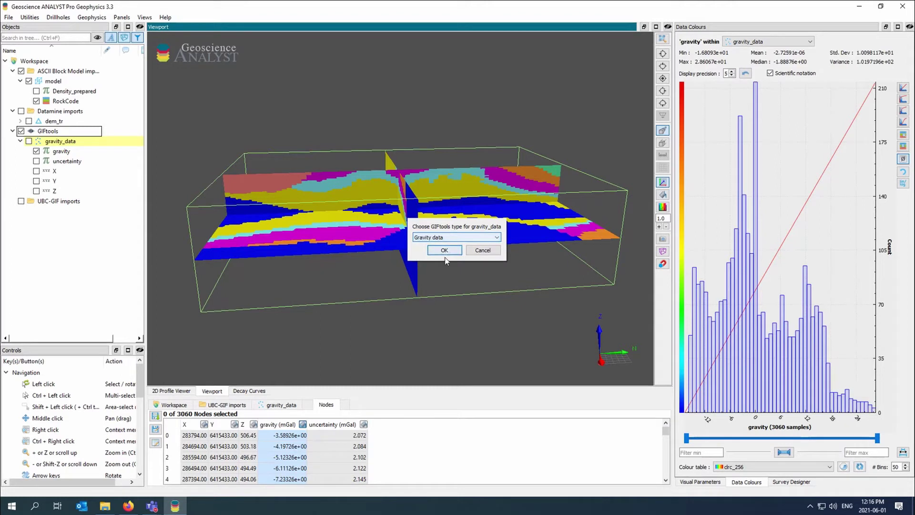
{"action": "left_click", "coordinate": [443, 250]}
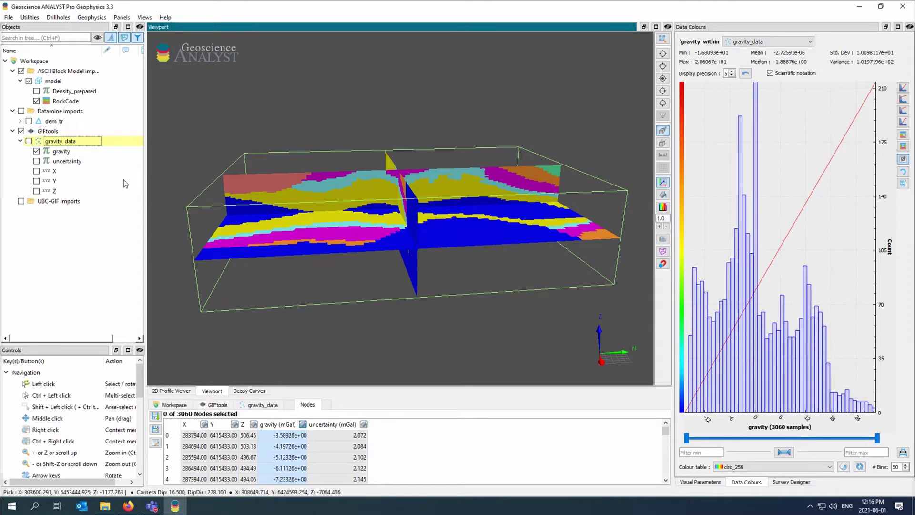
{"action": "left_click_drag", "start_coordinate": [54, 122], "coordinate": [48, 130]}
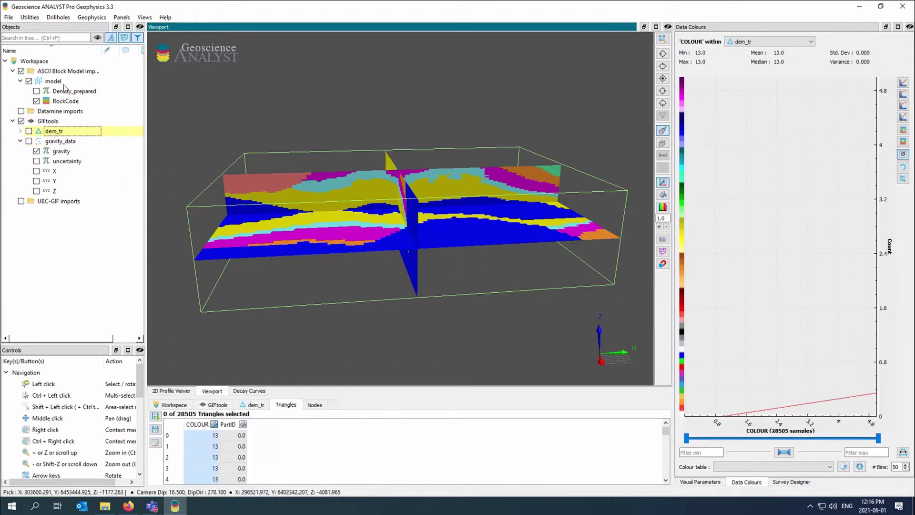
{"action": "left_click_drag", "start_coordinate": [61, 84], "coordinate": [56, 125]}
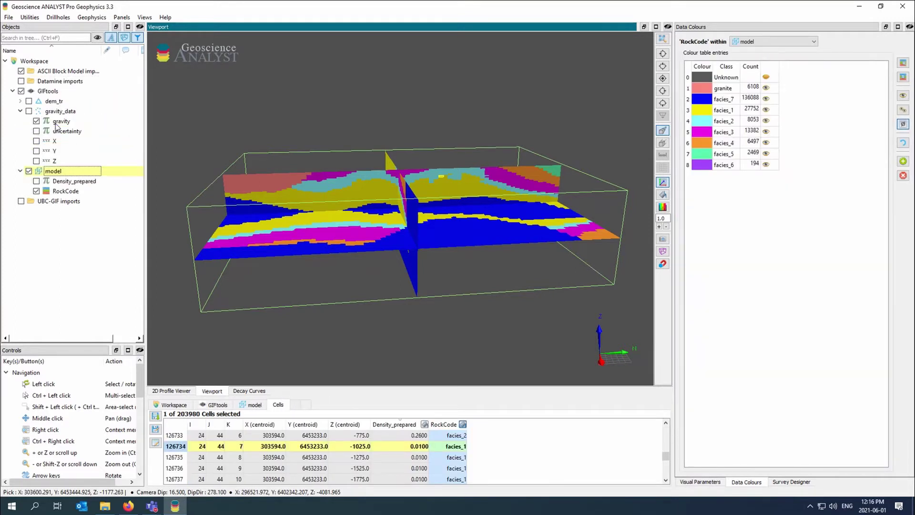
{"action": "left_click", "coordinate": [20, 112]}
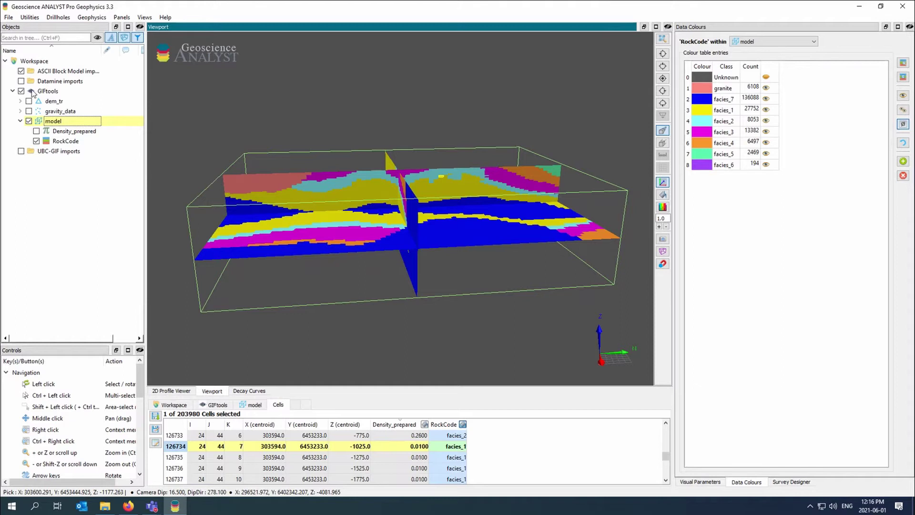
Add a GRAV3D inversion and create a new 'inversion' folder inside lecture for its files.
{"action": "right_click", "coordinate": [56, 91]}
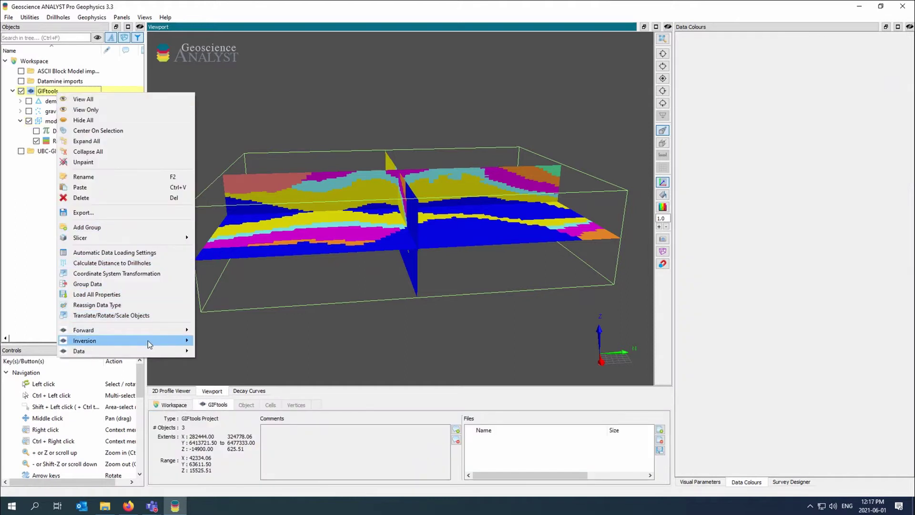
{"action": "mouse_move", "coordinate": [150, 341]}
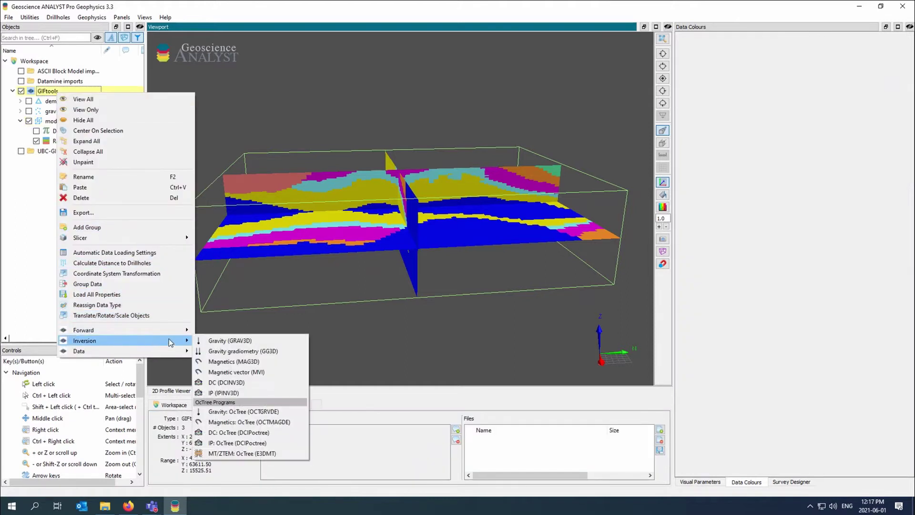
{"action": "left_click", "coordinate": [261, 341]}
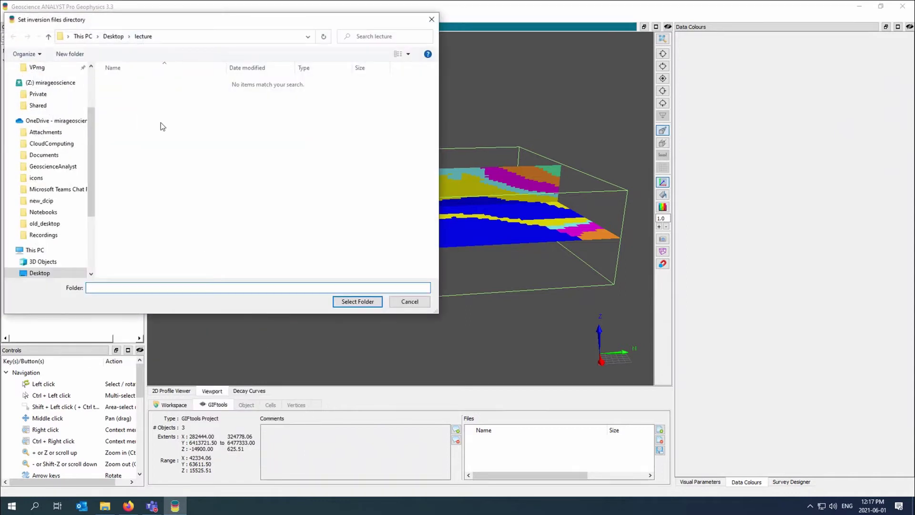
{"action": "right_click", "coordinate": [161, 122]}
{"action": "mouse_move", "coordinate": [223, 290]}
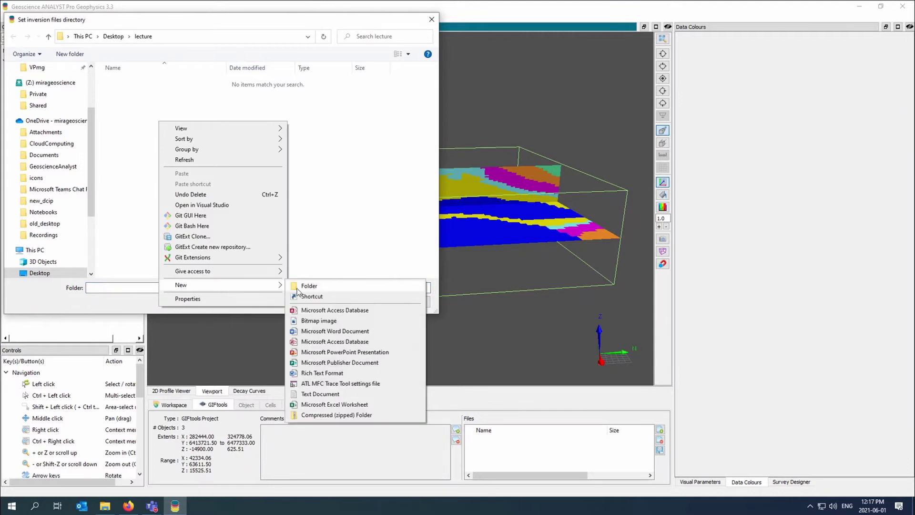
{"action": "left_click", "coordinate": [308, 286]}
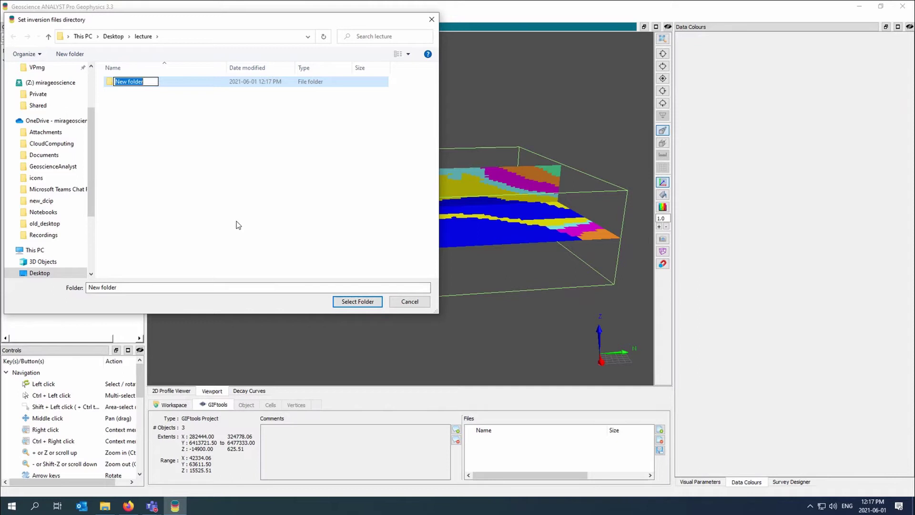
{"action": "type", "text": "inversion"}
{"action": "left_click", "coordinate": [158, 84]}
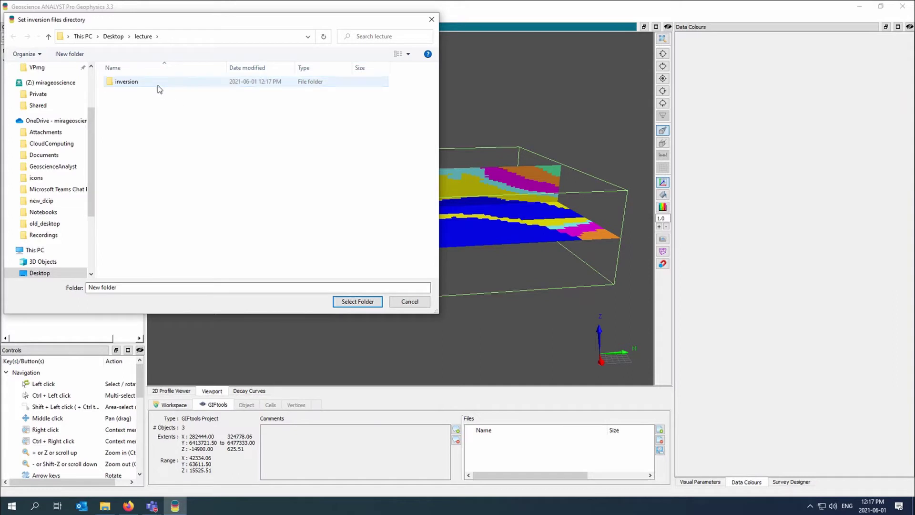
Confirm 'inversion' as the files directory and bring up the enlarged gzinv3d options window.
{"action": "left_click", "coordinate": [368, 305]}
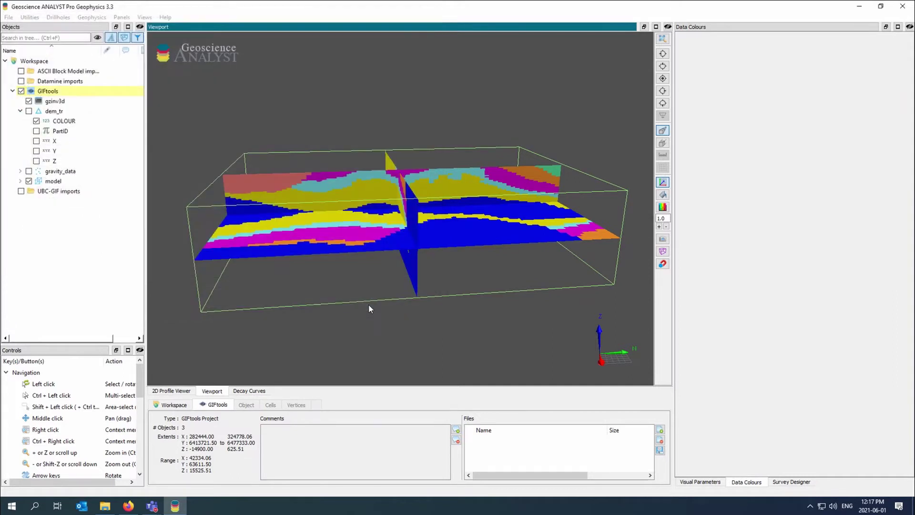
{"action": "left_click", "coordinate": [21, 111]}
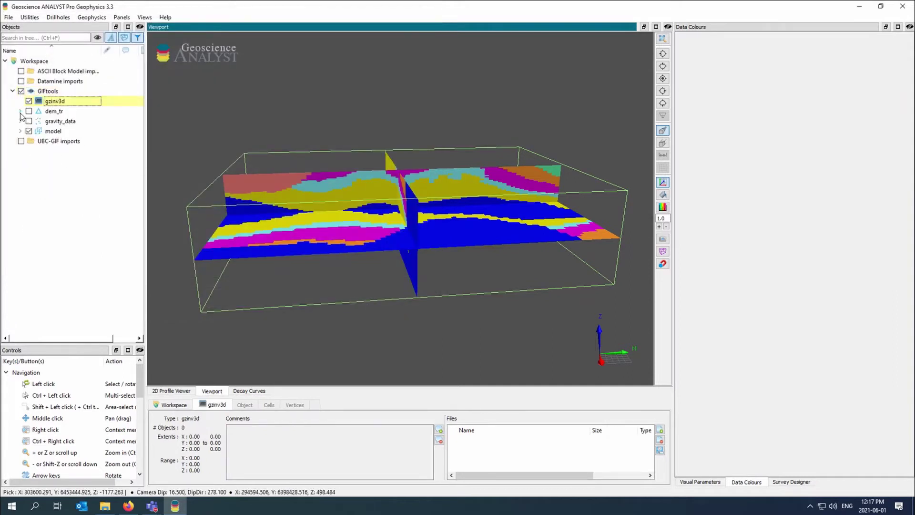
{"action": "right_click", "coordinate": [57, 103]}
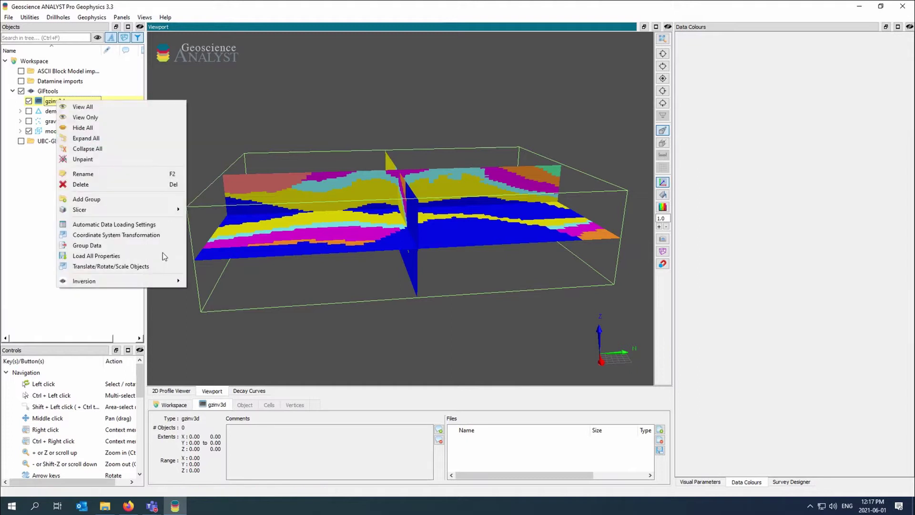
{"action": "mouse_move", "coordinate": [162, 280]}
{"action": "left_click", "coordinate": [209, 282]}
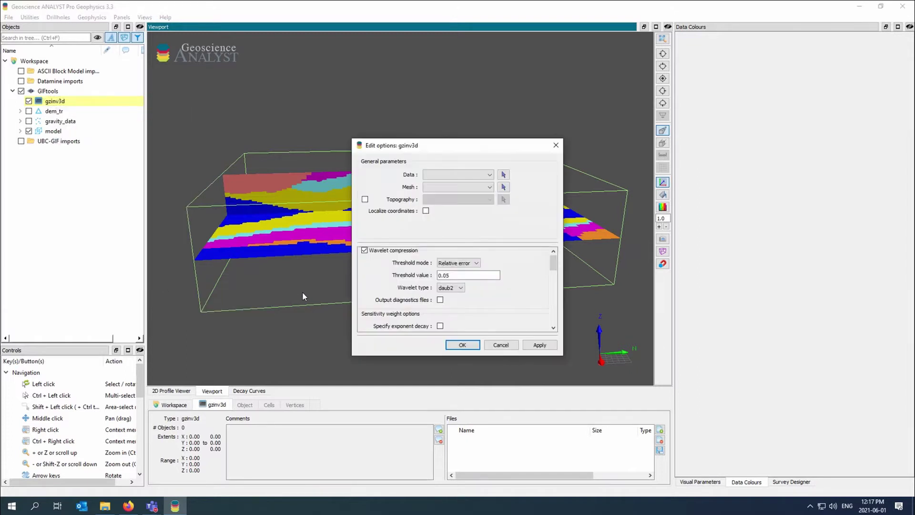
{"action": "left_click_drag", "start_coordinate": [438, 149], "coordinate": [468, 162]}
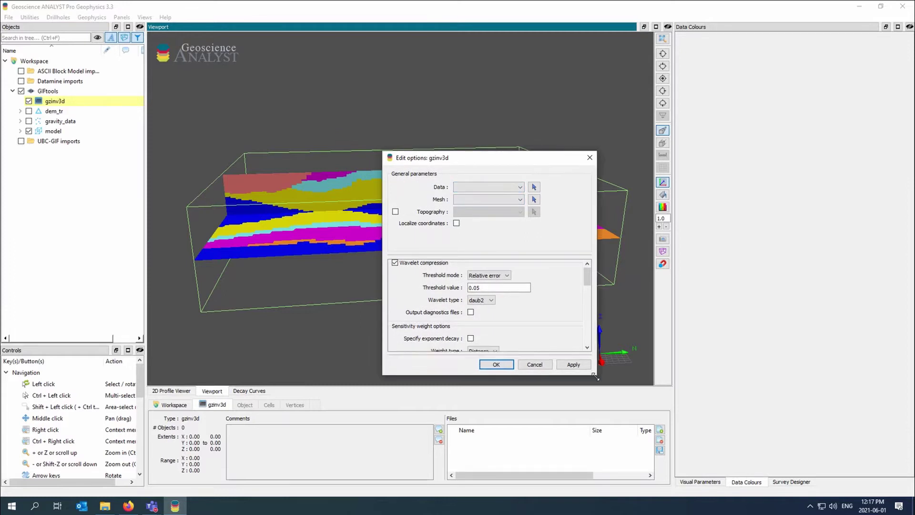
{"action": "left_click_drag", "start_coordinate": [593, 367], "coordinate": [643, 407]}
Set mesh to model, data to gravity_data, topography to dem_tr, Depth weighting, no wavelet compression.
{"action": "left_click", "coordinate": [539, 199]}
{"action": "left_click", "coordinate": [362, 187]}
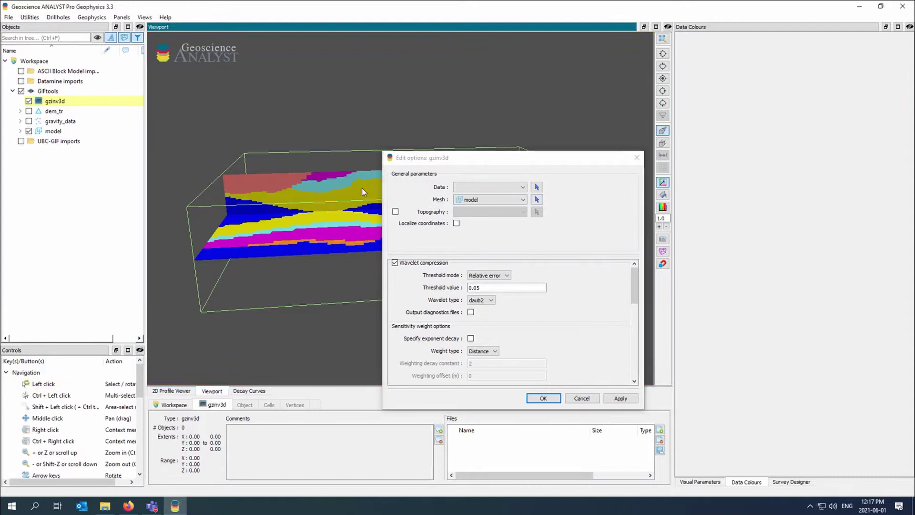
{"action": "left_click", "coordinate": [477, 187]}
{"action": "left_click", "coordinate": [479, 203]}
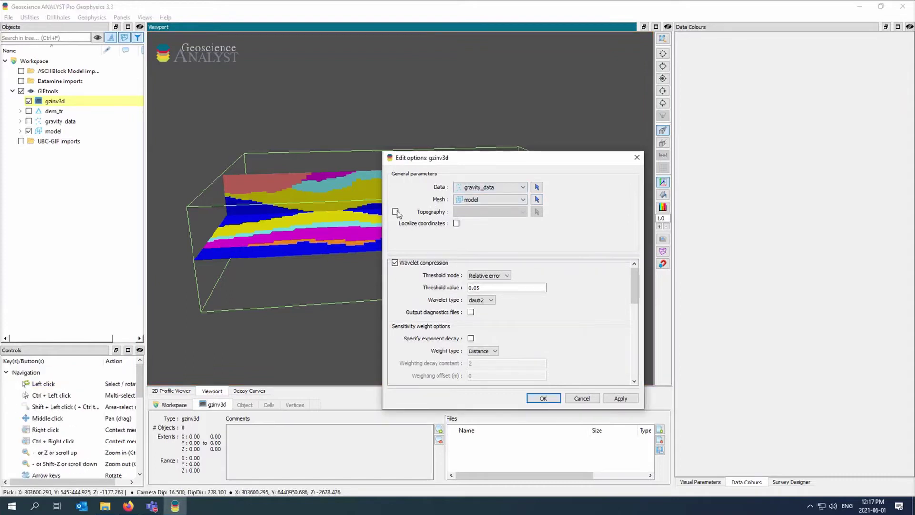
{"action": "left_click", "coordinate": [395, 211]}
{"action": "left_click", "coordinate": [496, 212]}
{"action": "left_click", "coordinate": [496, 228]}
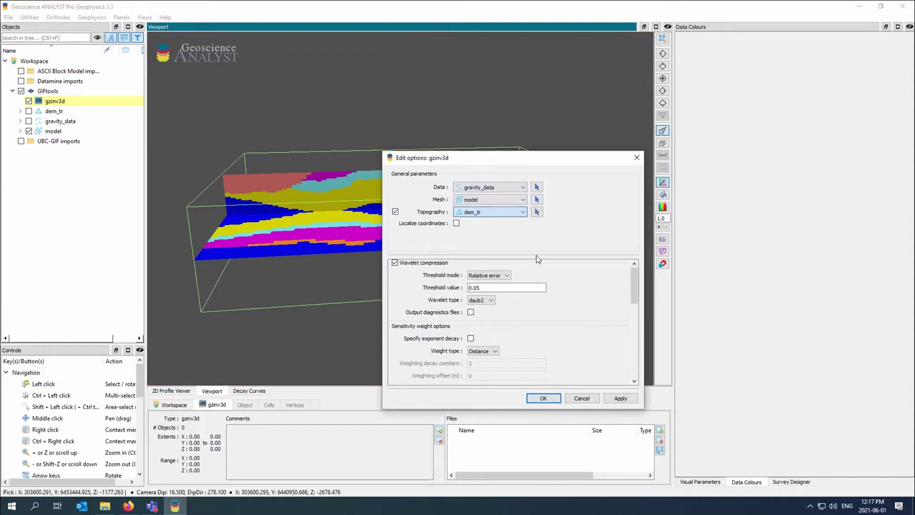
{"action": "left_click", "coordinate": [482, 350]}
{"action": "left_click", "coordinate": [496, 364]}
{"action": "left_click", "coordinate": [395, 262]}
Enter 3200 m for the Easting and Northing length scales.
{"action": "left_click_drag", "start_coordinate": [634, 285], "coordinate": [631, 353]}
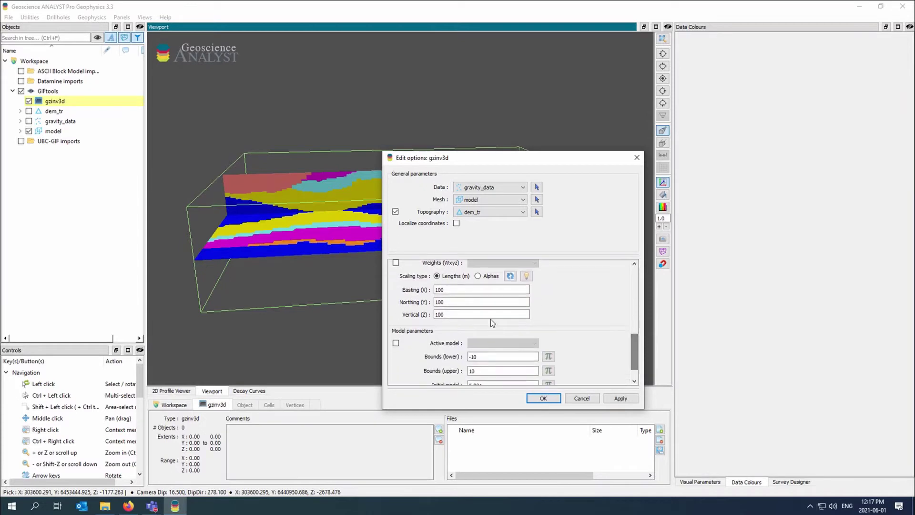
{"action": "double_click", "coordinate": [460, 289]}
{"action": "type", "text": "3200"}
{"action": "key", "text": "Tab"}
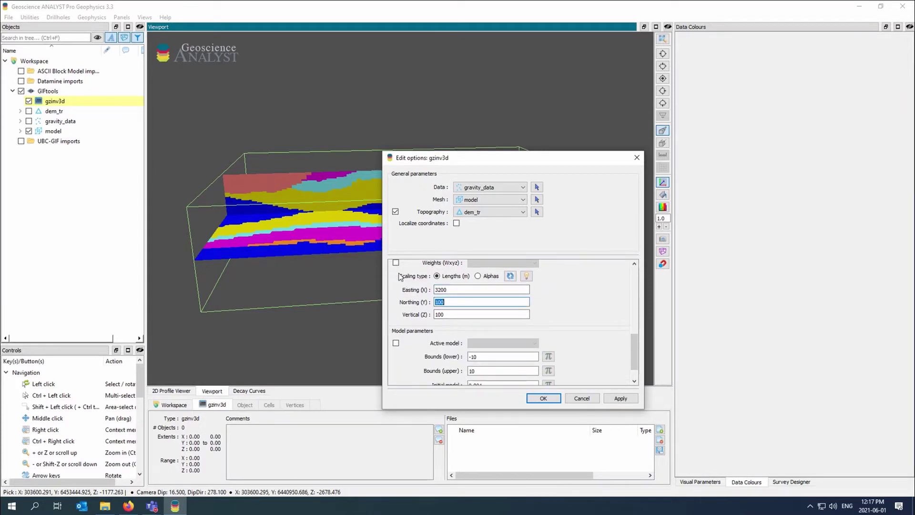
{"action": "type", "text": "3200"}
{"action": "key", "text": "Tab"}
{"action": "left_click_drag", "start_coordinate": [481, 408], "coordinate": [481, 443]}
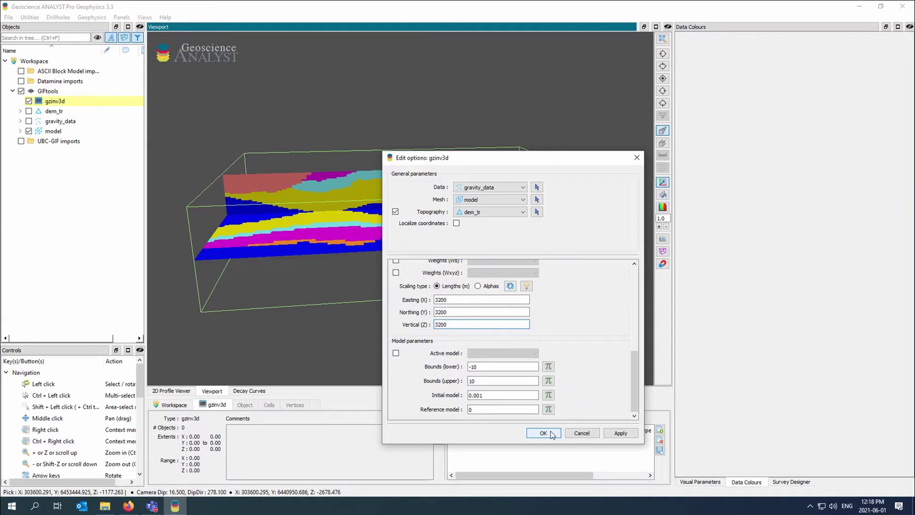
Review the gravity_data gravity and uncertainty histograms, then save the inversion parameters.
{"action": "left_click", "coordinate": [20, 121]}
{"action": "left_click", "coordinate": [47, 122]}
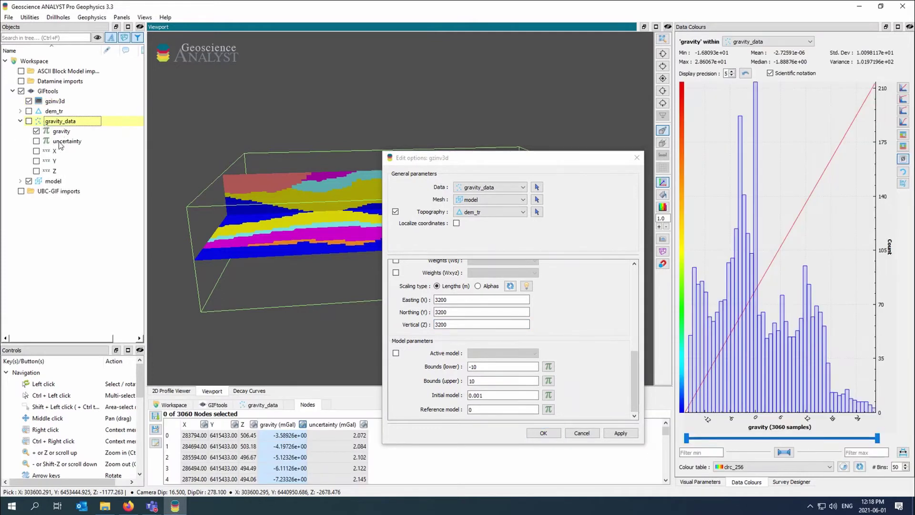
{"action": "left_click", "coordinate": [59, 141]}
{"action": "left_click", "coordinate": [60, 132]}
{"action": "left_click", "coordinate": [62, 142]}
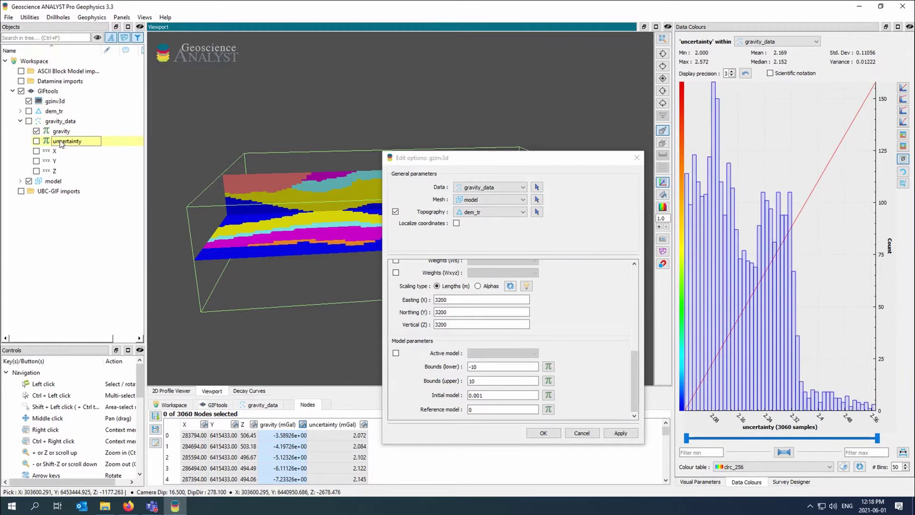
{"action": "left_click", "coordinate": [258, 405]}
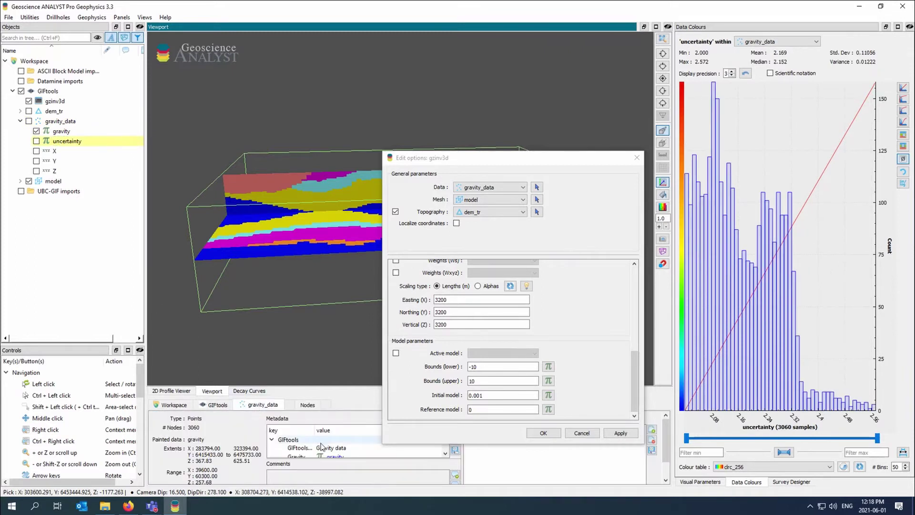
{"action": "left_click", "coordinate": [543, 432]}
Write the gzinv3d inversion input files.
{"action": "right_click", "coordinate": [60, 102]}
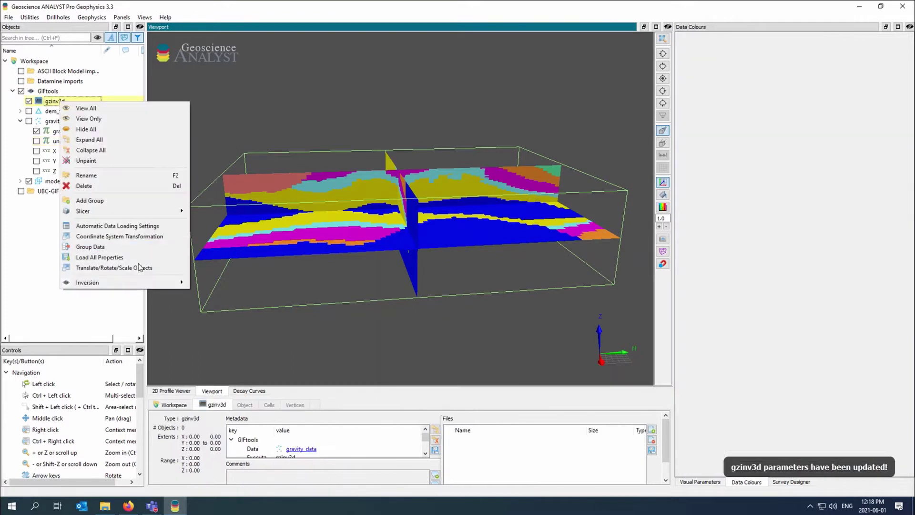
{"action": "mouse_move", "coordinate": [141, 283]}
{"action": "left_click", "coordinate": [215, 292]}
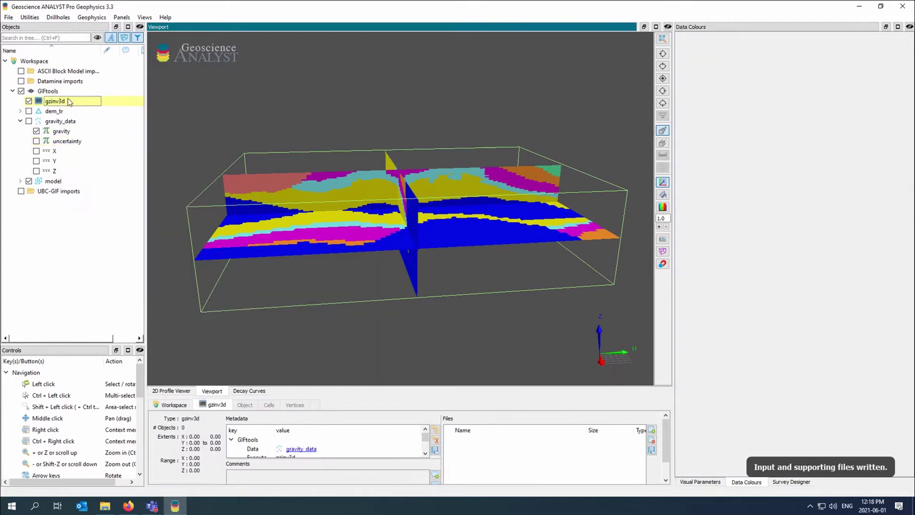
Run all inversion programs locally, starting the GZSEN3D sensitivity computation.
{"action": "right_click", "coordinate": [67, 102]}
{"action": "mouse_move", "coordinate": [238, 302]}
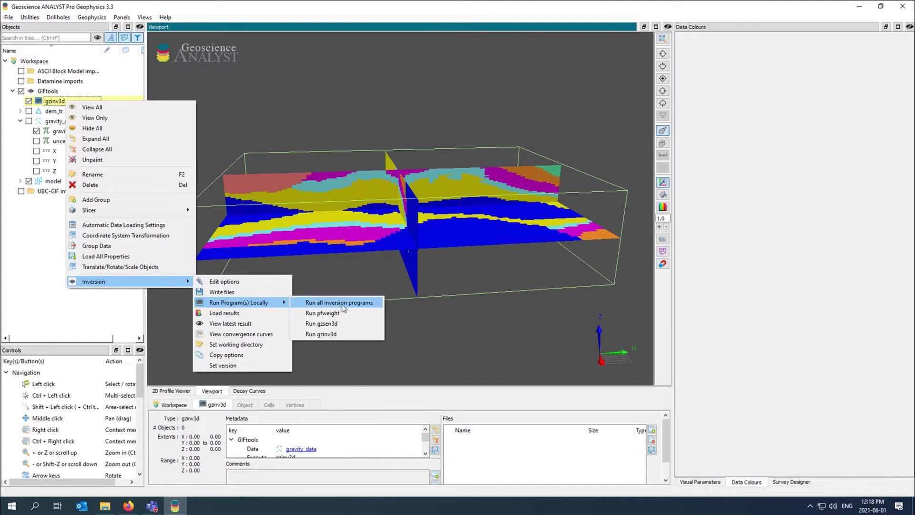
{"action": "left_click", "coordinate": [342, 303]}
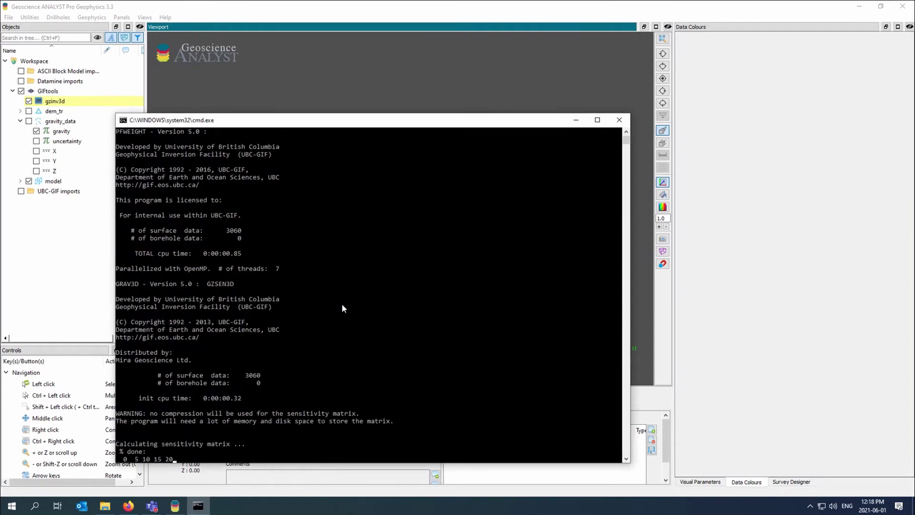
Enlarge the metadata panel to review gzinv3d's stopping criteria, linked data and working directory.
{"action": "left_click", "coordinate": [217, 6]}
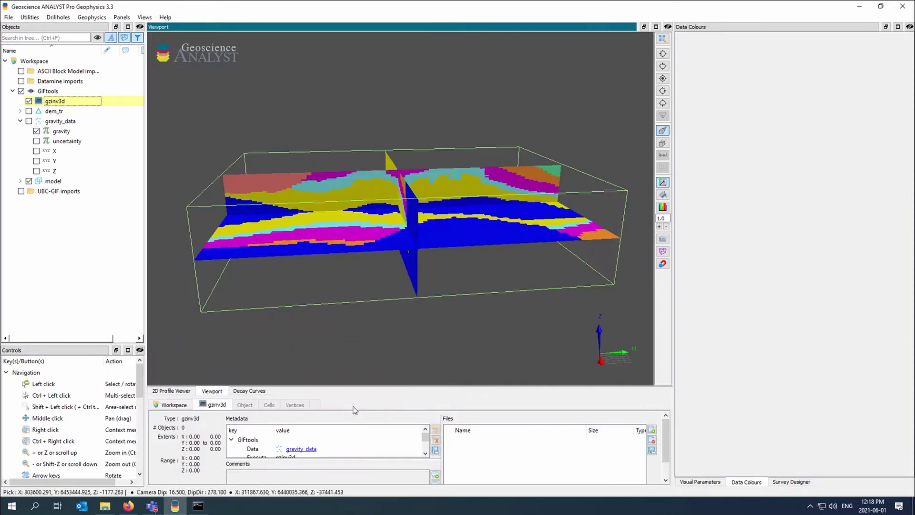
{"action": "left_click_drag", "start_coordinate": [355, 397], "coordinate": [353, 260]}
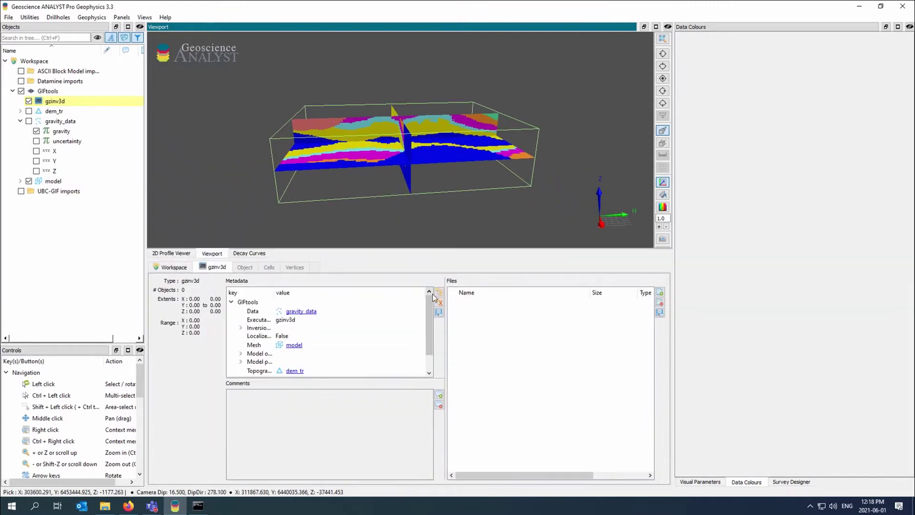
{"action": "left_click_drag", "start_coordinate": [274, 292], "coordinate": [326, 292]}
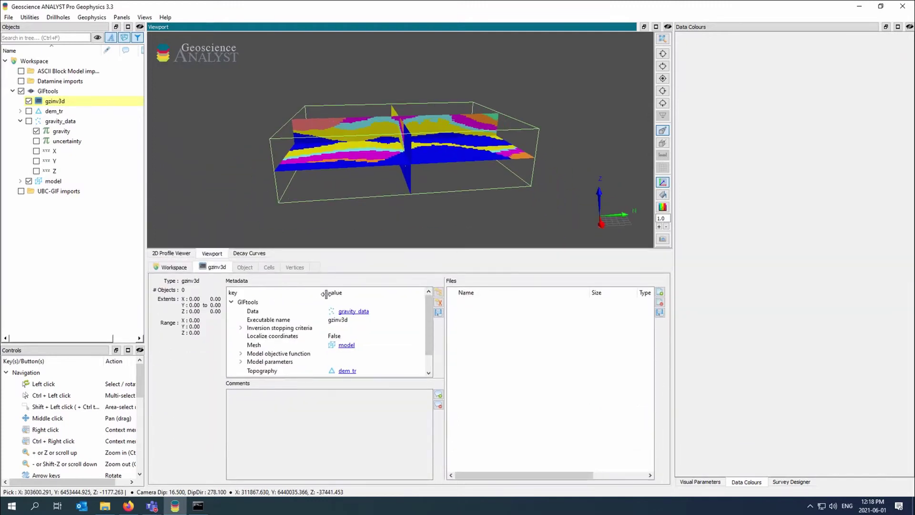
{"action": "key", "text": "Right"}
{"action": "left_click_drag", "start_coordinate": [445, 305], "coordinate": [520, 305]}
{"action": "left_click_drag", "start_coordinate": [399, 380], "coordinate": [398, 478]}
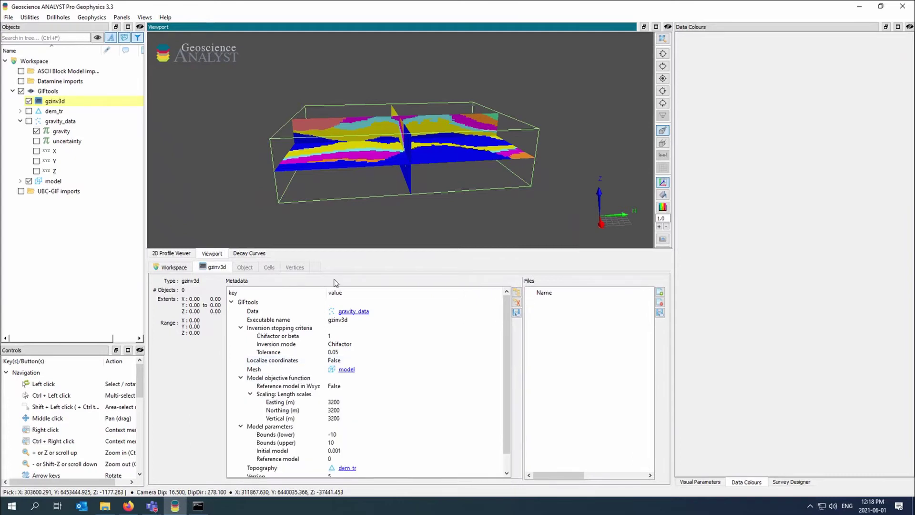
{"action": "left_click_drag", "start_coordinate": [331, 293], "coordinate": [338, 293]}
{"action": "scroll", "coordinate": [414, 338], "scroll_direction": "down", "scroll_amount": 1}
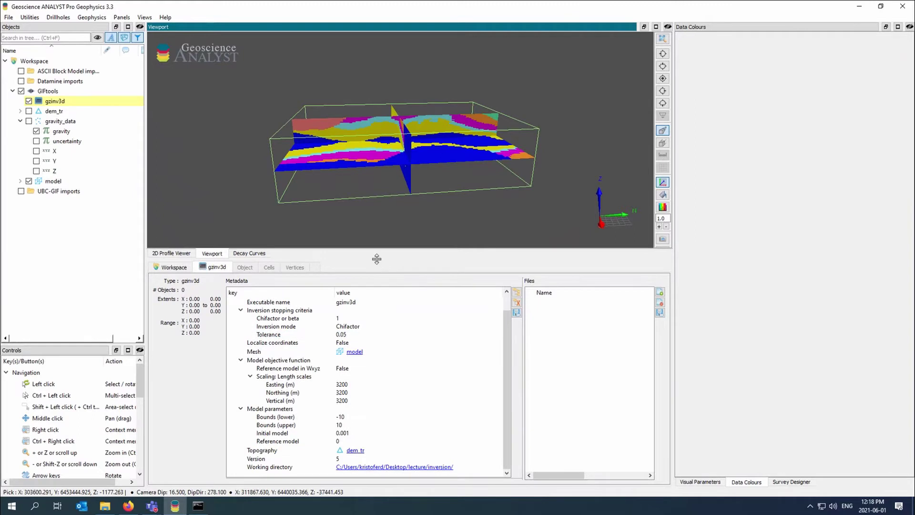
{"action": "left_click_drag", "start_coordinate": [377, 259], "coordinate": [379, 221]}
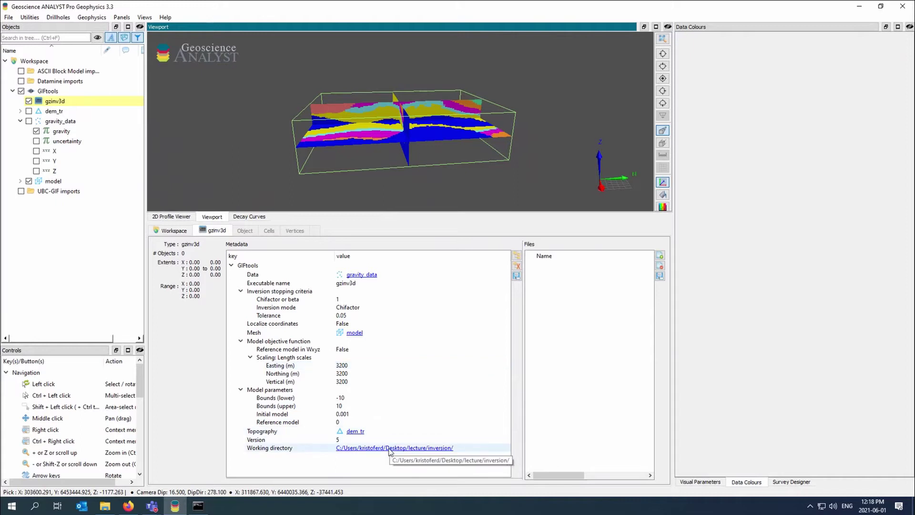
{"action": "left_click", "coordinate": [364, 275]}
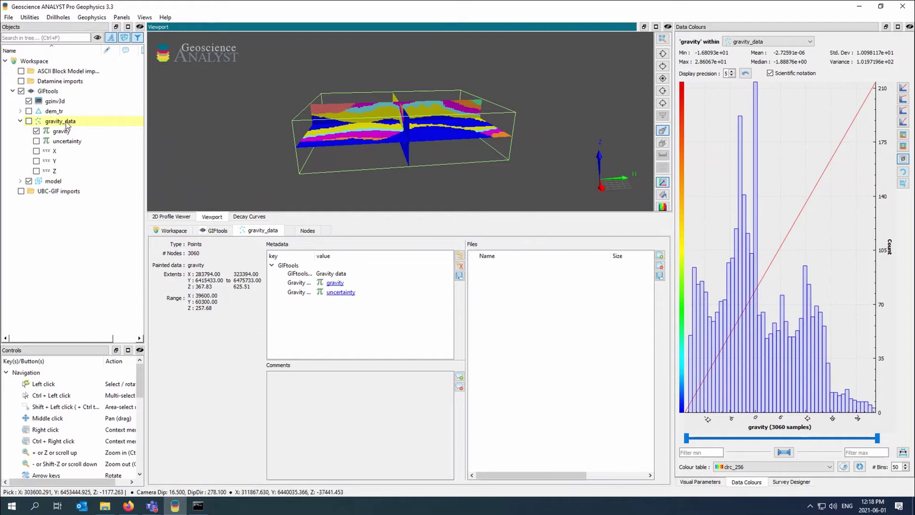
{"action": "left_click", "coordinate": [57, 101]}
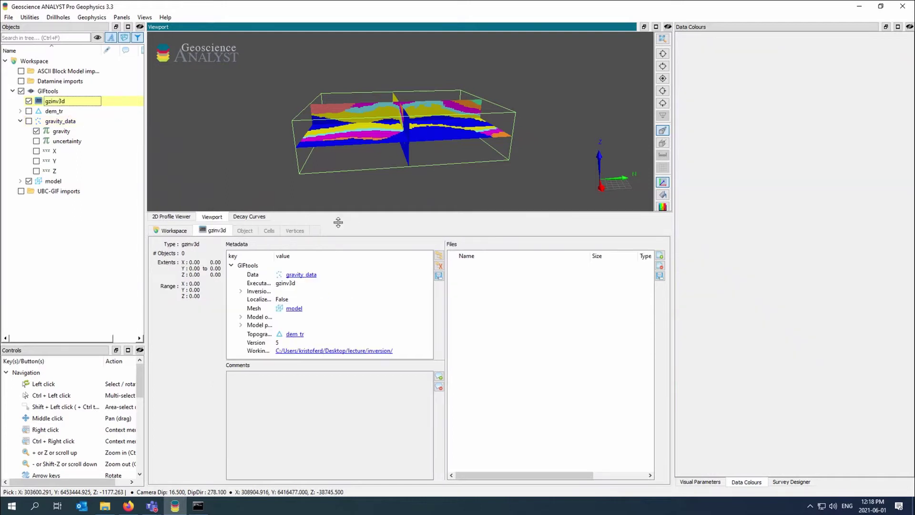
{"action": "left_click_drag", "start_coordinate": [346, 221], "coordinate": [337, 337]}
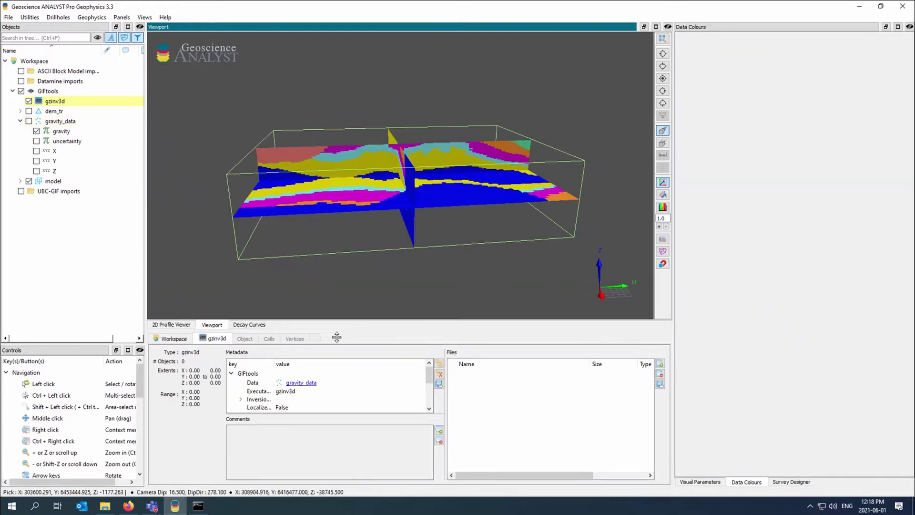
Close the finished inversion console and load the gzinv3d iteration results into the project.
{"action": "left_click", "coordinate": [198, 505]}
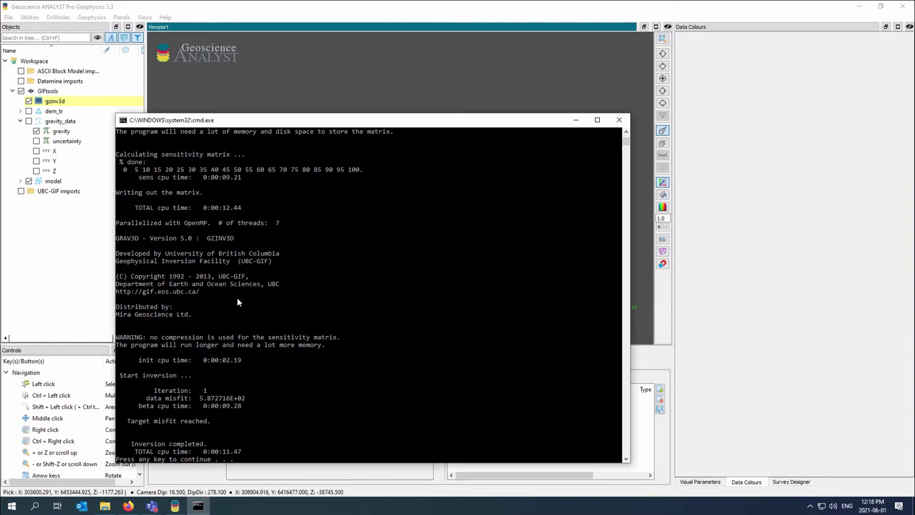
{"action": "key", "text": "Return"}
{"action": "right_click", "coordinate": [56, 100]}
{"action": "mouse_move", "coordinate": [136, 278]}
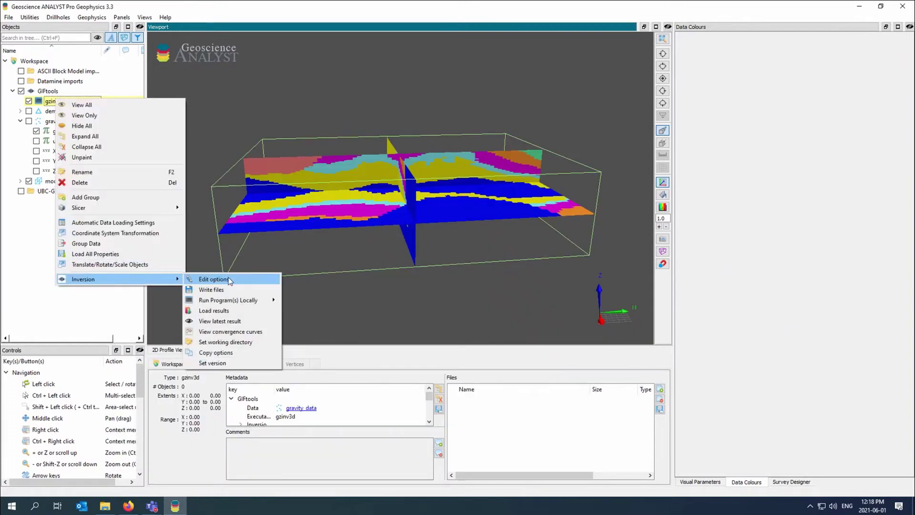
{"action": "left_click", "coordinate": [224, 331]}
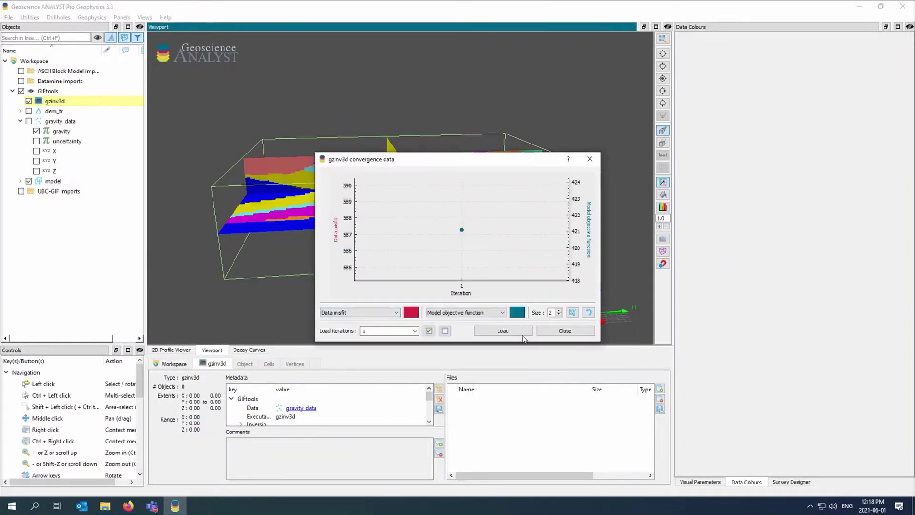
{"action": "left_click", "coordinate": [522, 336]}
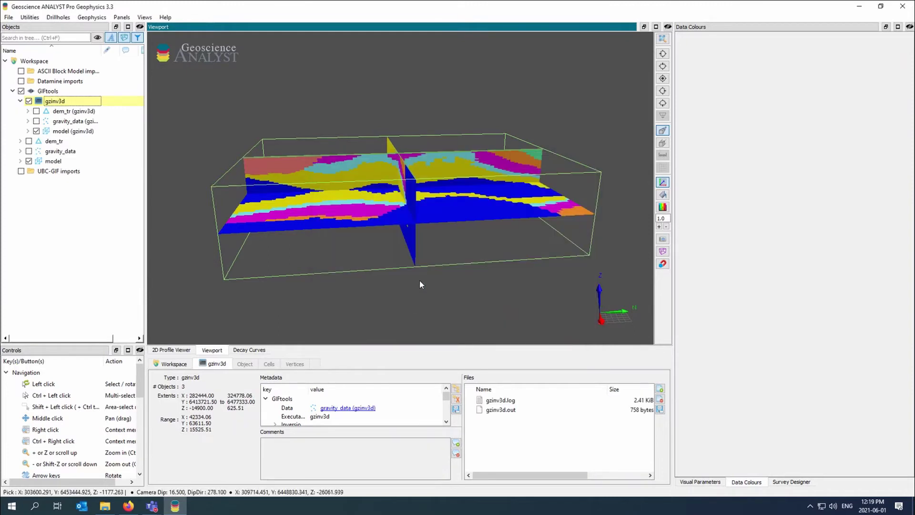
Hide the original model and expand the inverted model to reveal gzinv3d_001 with full names.
{"action": "left_click", "coordinate": [29, 162]}
{"action": "left_click", "coordinate": [28, 131]}
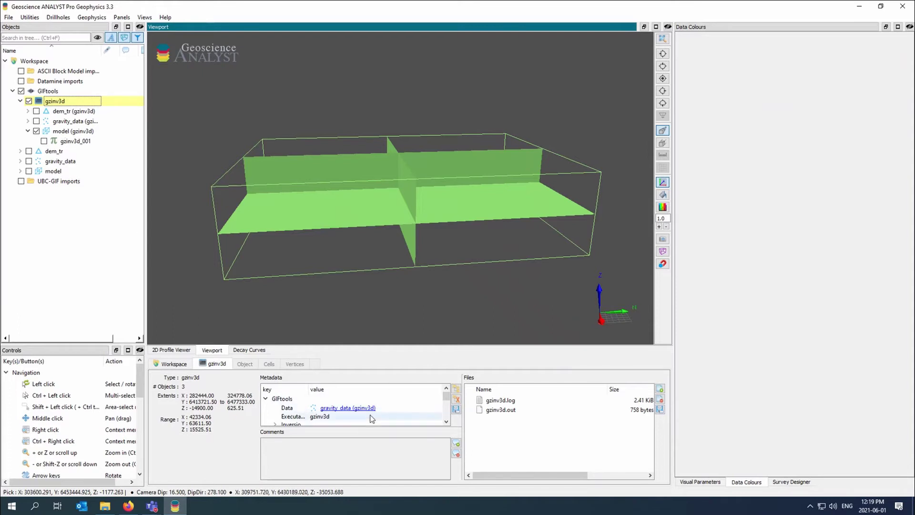
{"action": "left_click_drag", "start_coordinate": [361, 427], "coordinate": [362, 472]}
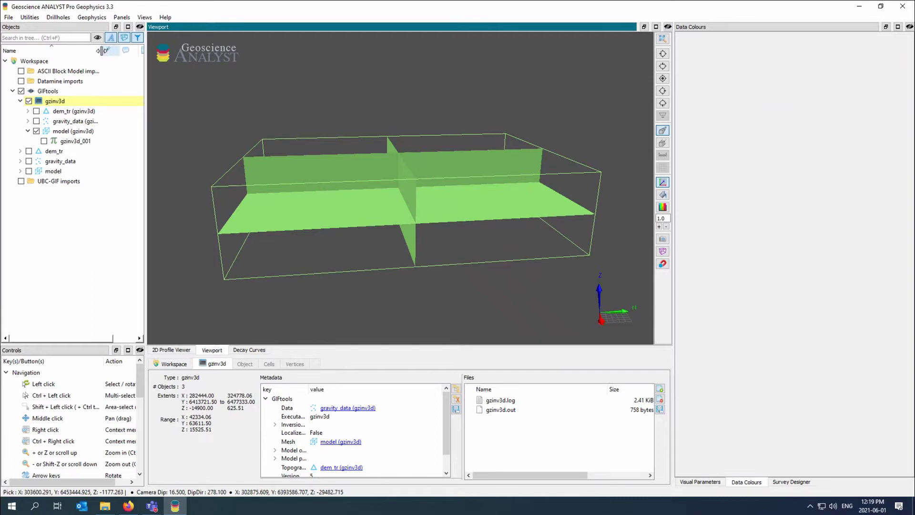
{"action": "key", "text": "F2"}
{"action": "left_click_drag", "start_coordinate": [102, 50], "coordinate": [119, 50]}
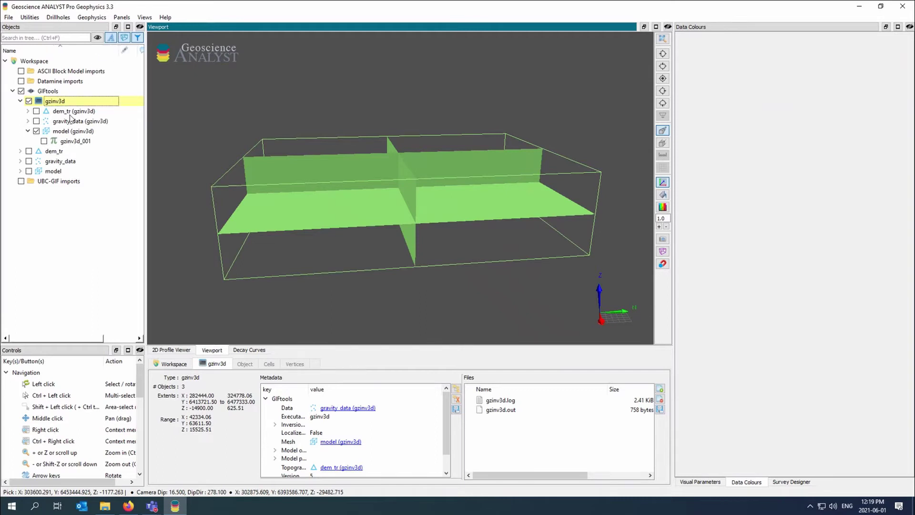
{"action": "left_click", "coordinate": [513, 412]}
{"action": "left_click", "coordinate": [476, 402]}
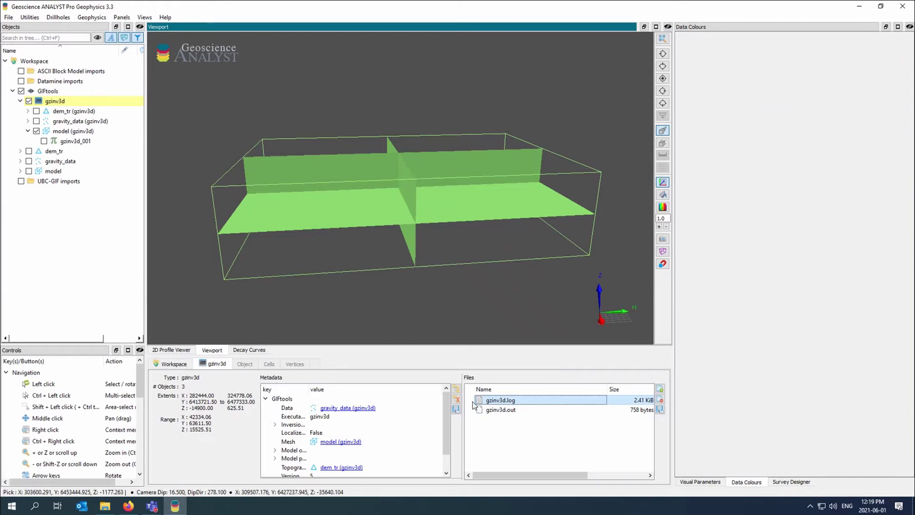
{"action": "double_click", "coordinate": [502, 401]}
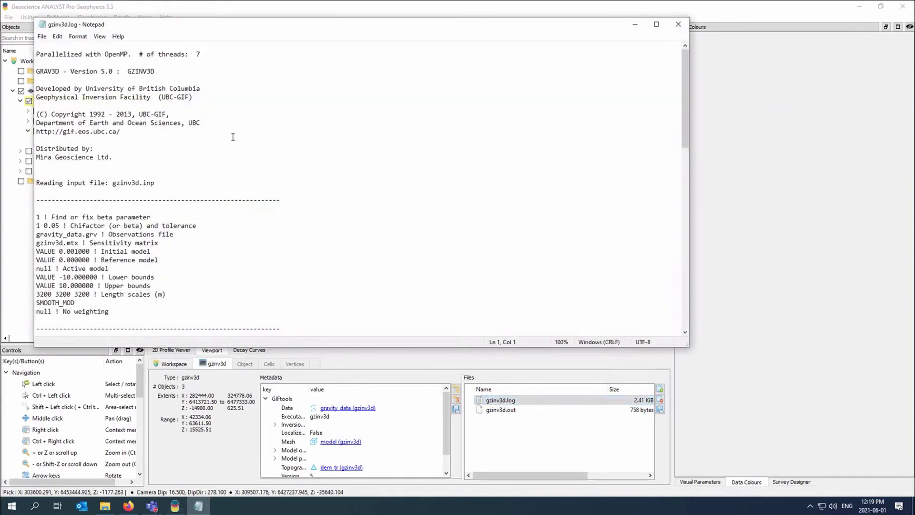
{"action": "scroll", "coordinate": [200, 118], "scroll_direction": "down", "scroll_amount": 7}
{"action": "scroll", "coordinate": [201, 119], "scroll_direction": "down", "scroll_amount": 12}
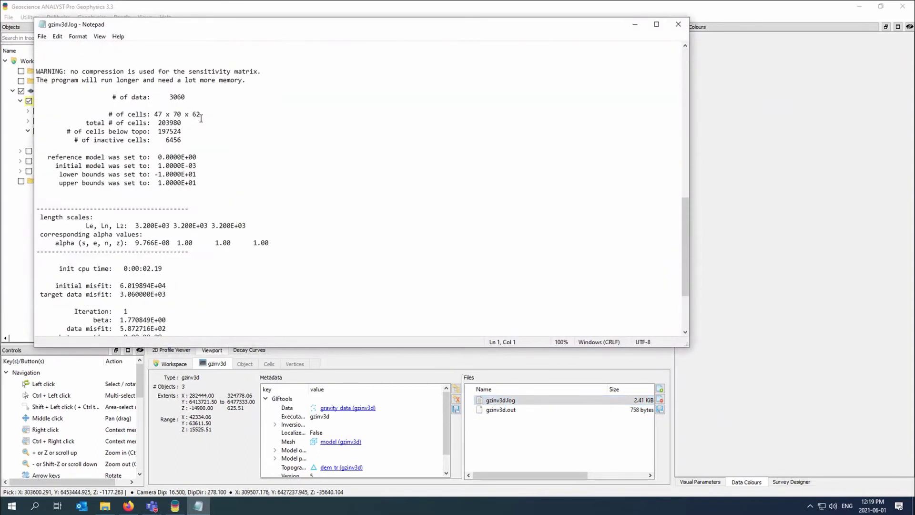
{"action": "scroll", "coordinate": [259, 178], "scroll_direction": "up", "scroll_amount": 7}
{"action": "scroll", "coordinate": [258, 178], "scroll_direction": "up", "scroll_amount": 12}
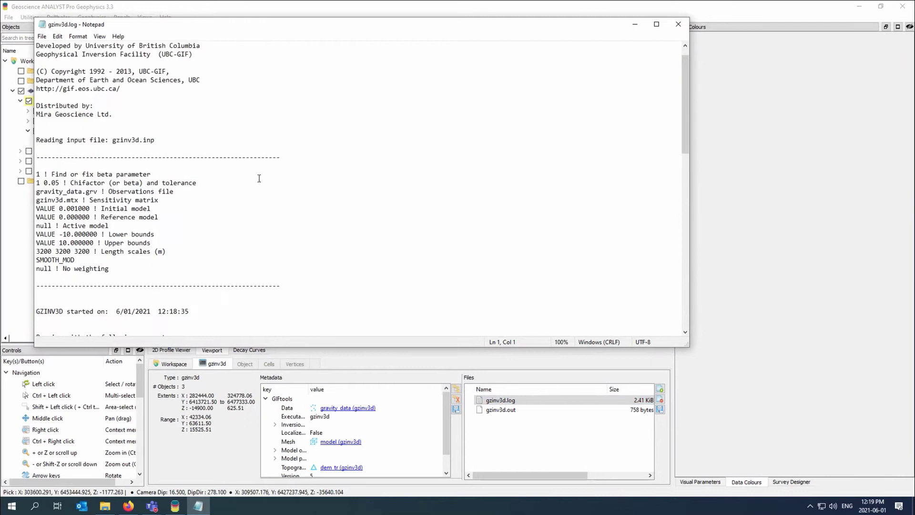
{"action": "left_click", "coordinate": [676, 25]}
Colour the inverted model by gzinv3d_001 and shift its Z section to 32.
{"action": "left_click", "coordinate": [20, 101]}
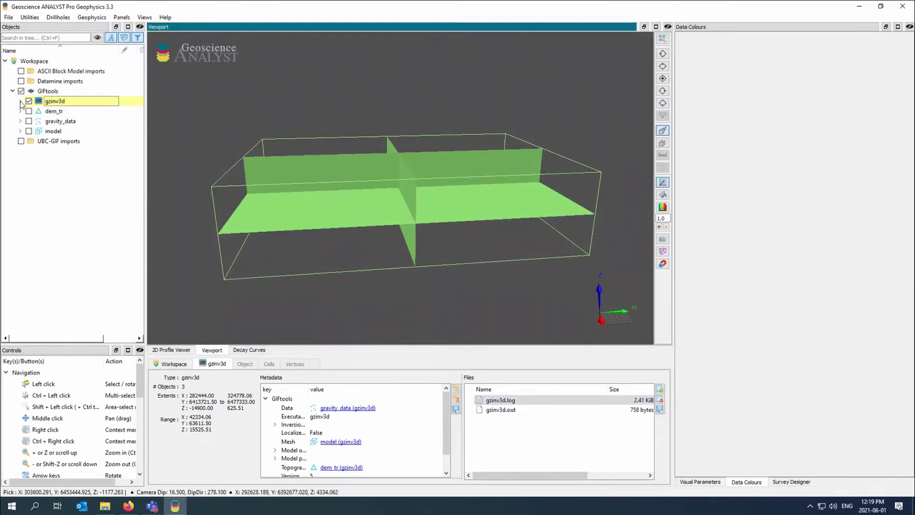
{"action": "left_click", "coordinate": [20, 101]}
{"action": "left_click", "coordinate": [44, 141]}
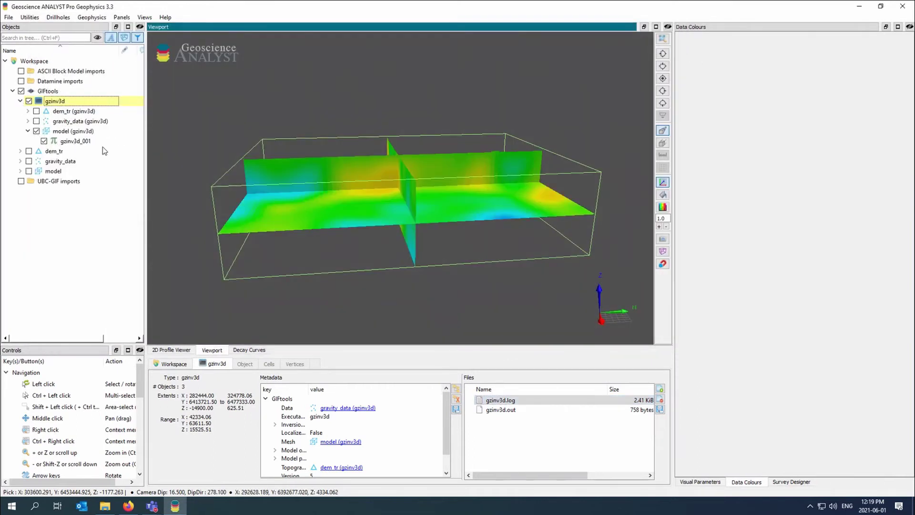
{"action": "left_click_drag", "start_coordinate": [257, 166], "coordinate": [333, 219]}
{"action": "left_click", "coordinate": [363, 227]}
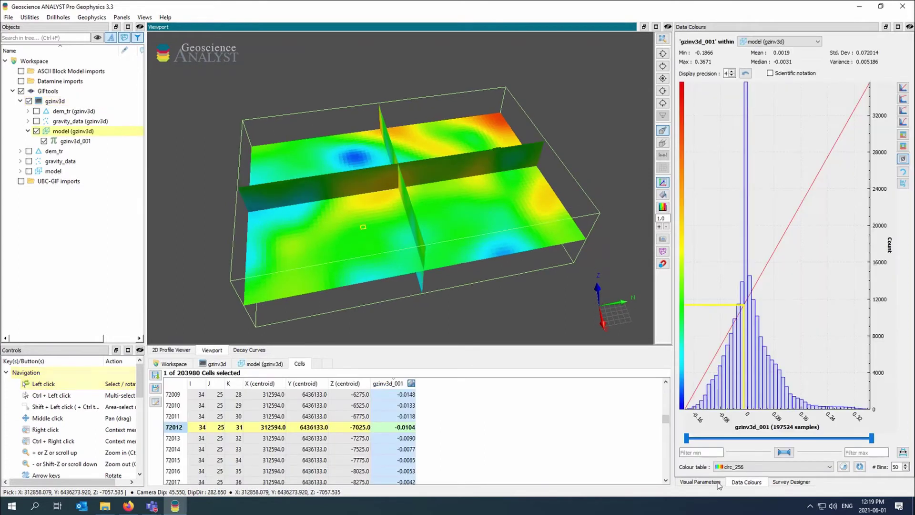
{"action": "left_click", "coordinate": [718, 483]}
{"action": "mouse_move", "coordinate": [820, 239]}
{"action": "left_mouse_down"}
{"action": "mouse_move", "coordinate": [801, 240]}
{"action": "mouse_move", "coordinate": [818, 242]}
{"action": "left_mouse_up"}
{"action": "left_click_drag", "start_coordinate": [490, 239], "coordinate": [490, 193]}
Hide the inverted model and display gzinv3d's gravity_data points instead.
{"action": "left_click", "coordinate": [28, 131]}
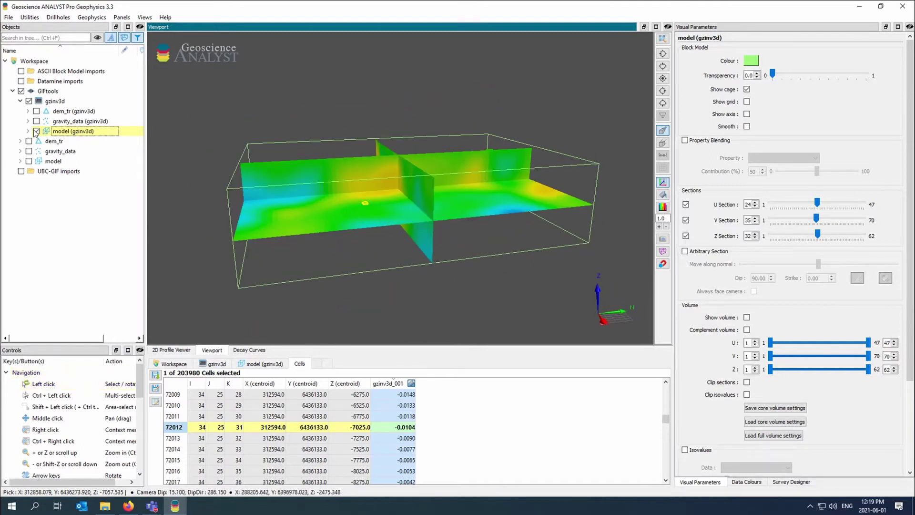
{"action": "left_click", "coordinate": [36, 121]}
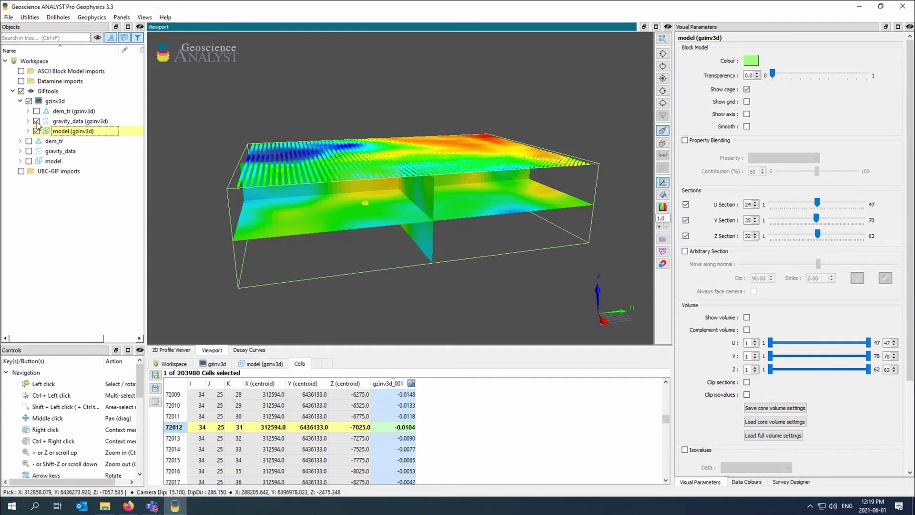
{"action": "left_click", "coordinate": [36, 131]}
{"action": "left_click", "coordinate": [28, 121]}
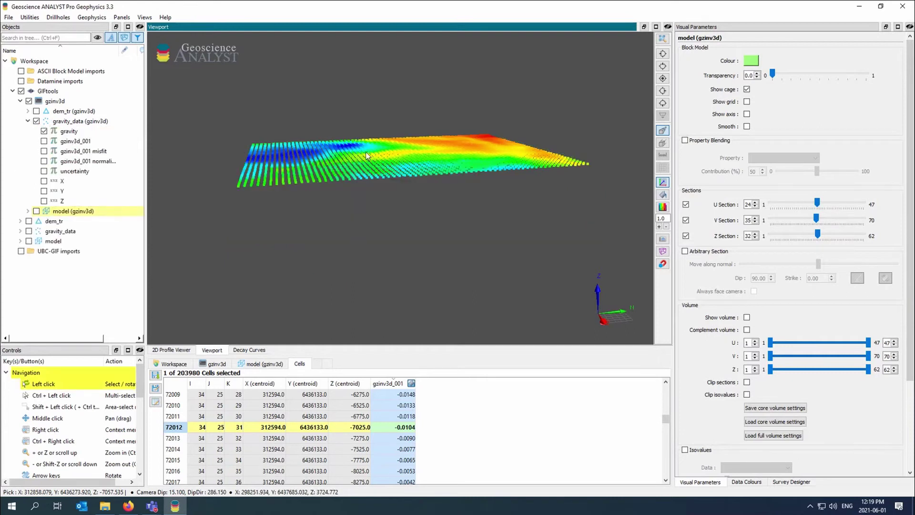
{"action": "left_click_drag", "start_coordinate": [365, 151], "coordinate": [485, 162]}
Colour the gravity data by uncertainty, gzinv3d_001 predicted, misfit and normalized misfit in turn.
{"action": "left_click", "coordinate": [485, 162]}
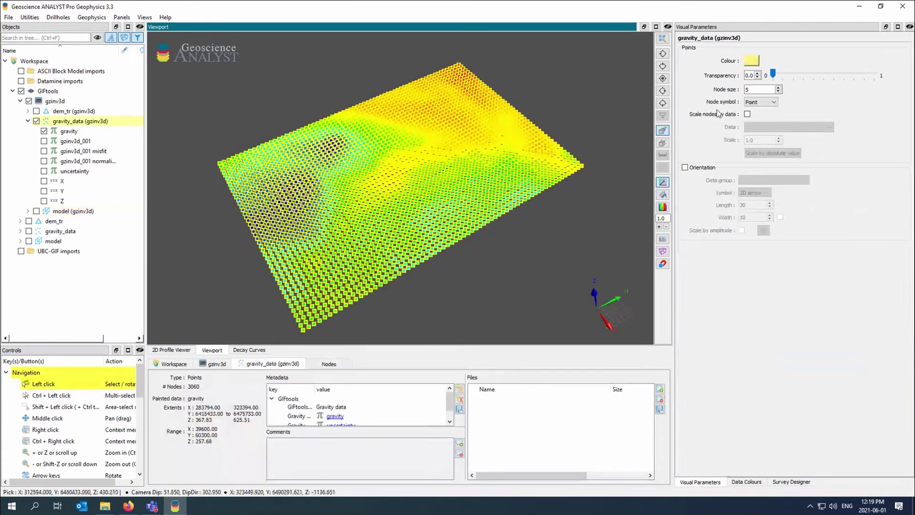
{"action": "left_click", "coordinate": [771, 89]}
{"action": "left_click_drag", "start_coordinate": [590, 127], "coordinate": [503, 204]}
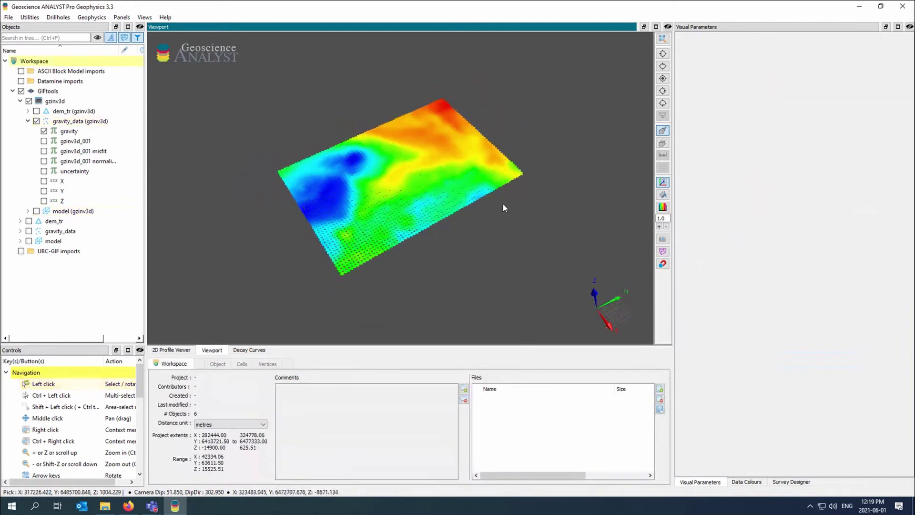
{"action": "left_click", "coordinate": [44, 171]}
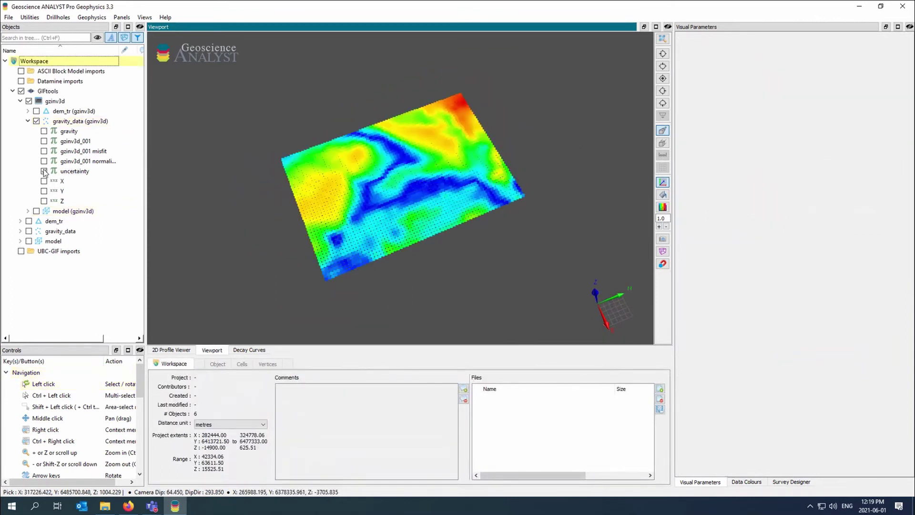
{"action": "left_click", "coordinate": [44, 141]}
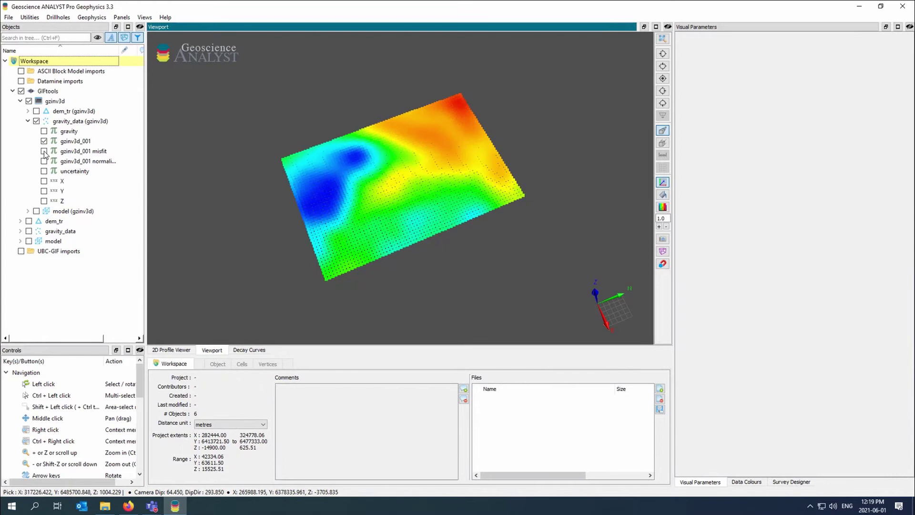
{"action": "left_click", "coordinate": [43, 151]}
{"action": "left_click", "coordinate": [44, 161]}
Show the normalized misfit histogram and the table of node values for the gravity data.
{"action": "left_click", "coordinate": [335, 237]}
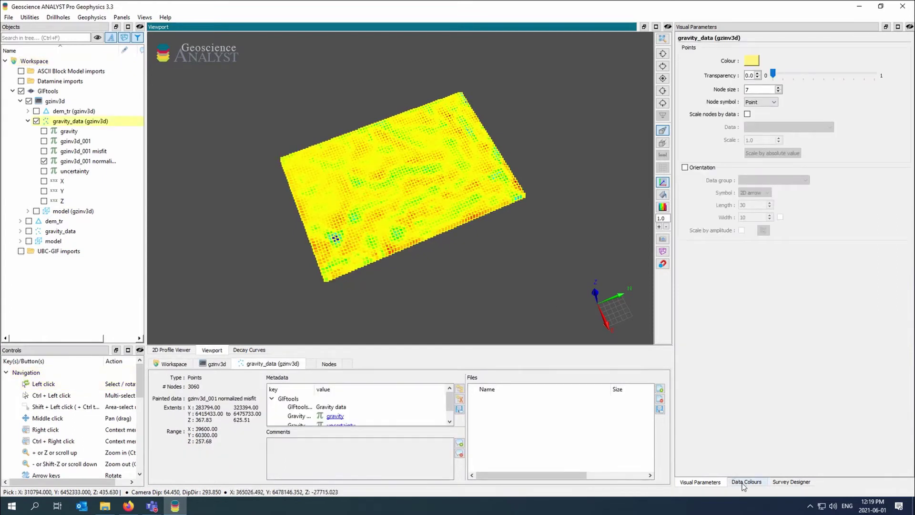
{"action": "left_click", "coordinate": [744, 481]}
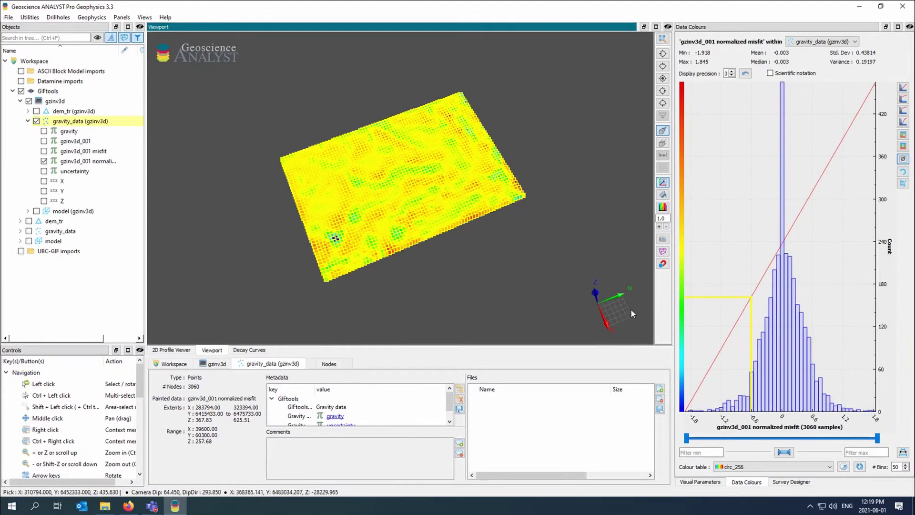
{"action": "left_click_drag", "start_coordinate": [365, 305], "coordinate": [260, 197]}
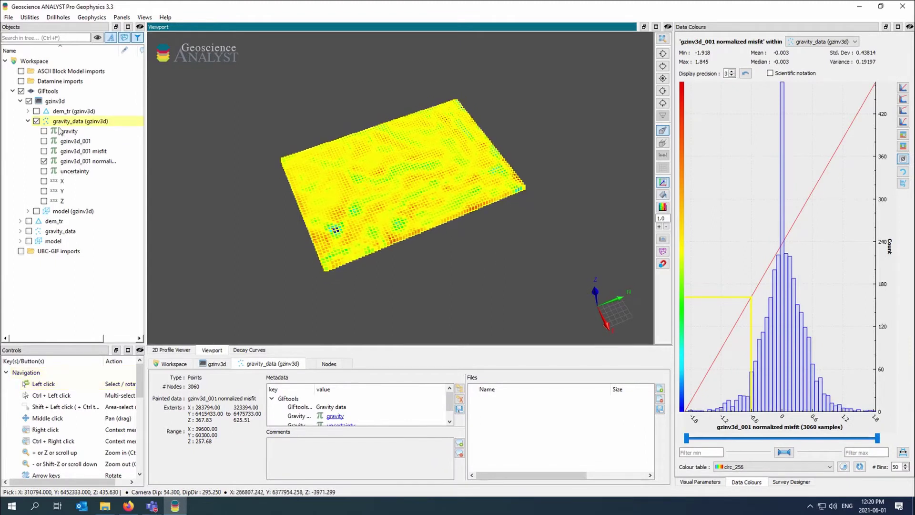
{"action": "left_click", "coordinate": [324, 363]}
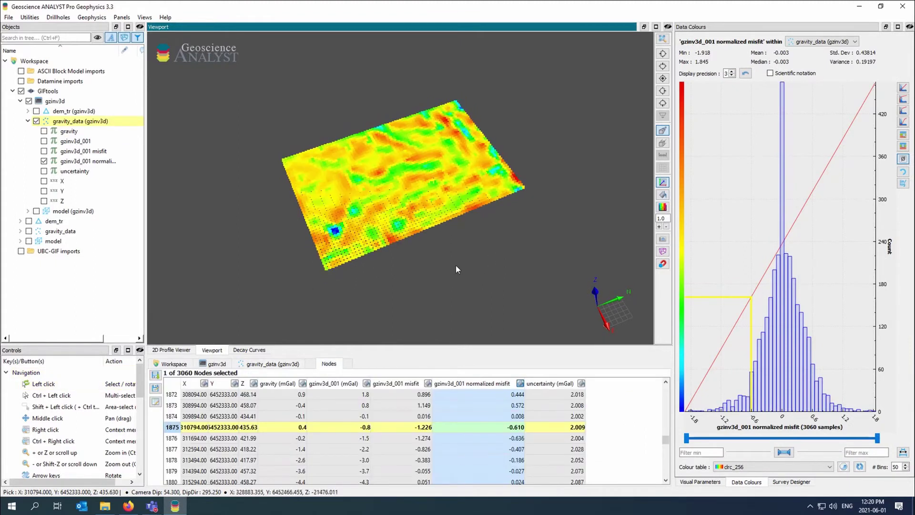
{"action": "mouse_move", "coordinate": [455, 262]}
{"action": "left_mouse_down"}
{"action": "mouse_move", "coordinate": [429, 256]}
{"action": "mouse_move", "coordinate": [462, 265]}
{"action": "left_mouse_up"}
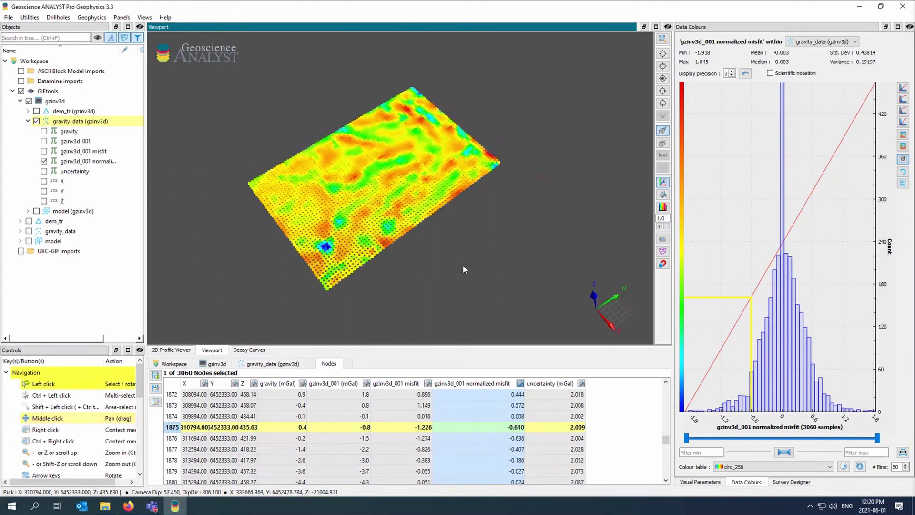
Hide the gravity_data points and show the gzinv3d model sections again.
{"action": "left_click", "coordinate": [27, 121]}
{"action": "left_click", "coordinate": [37, 121]}
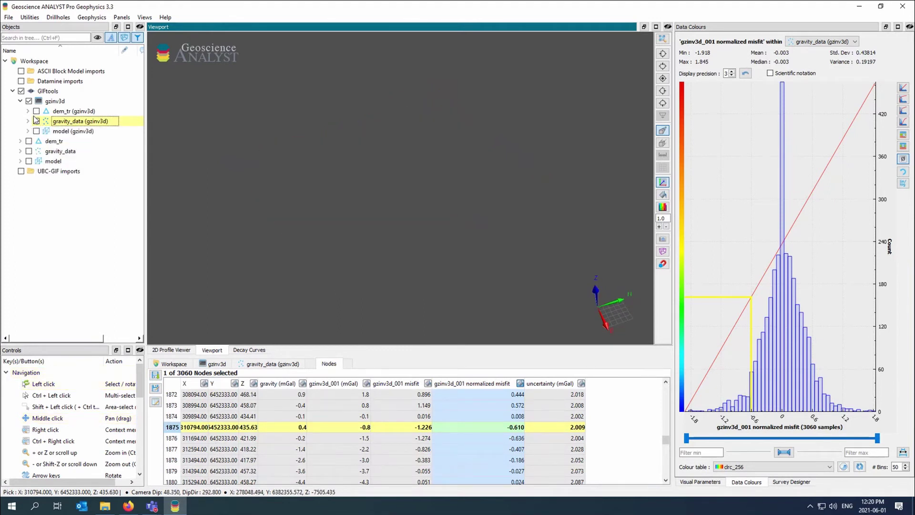
{"action": "left_click", "coordinate": [37, 131]}
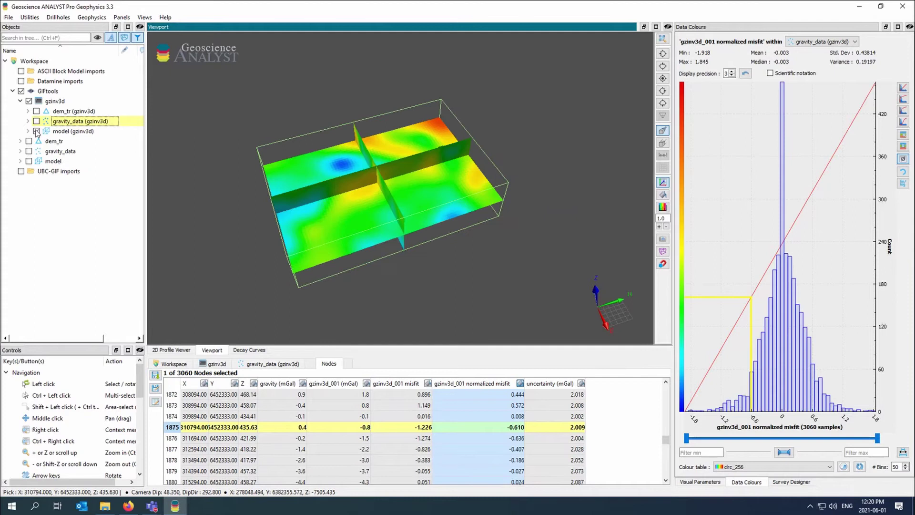
{"action": "left_click_drag", "start_coordinate": [330, 131], "coordinate": [401, 157]}
Line up a straight front view of the sections, then hide the inverted model.
{"action": "middle_click_drag", "start_coordinate": [402, 157], "coordinate": [307, 178]}
{"action": "left_click_drag", "start_coordinate": [307, 178], "coordinate": [316, 178]}
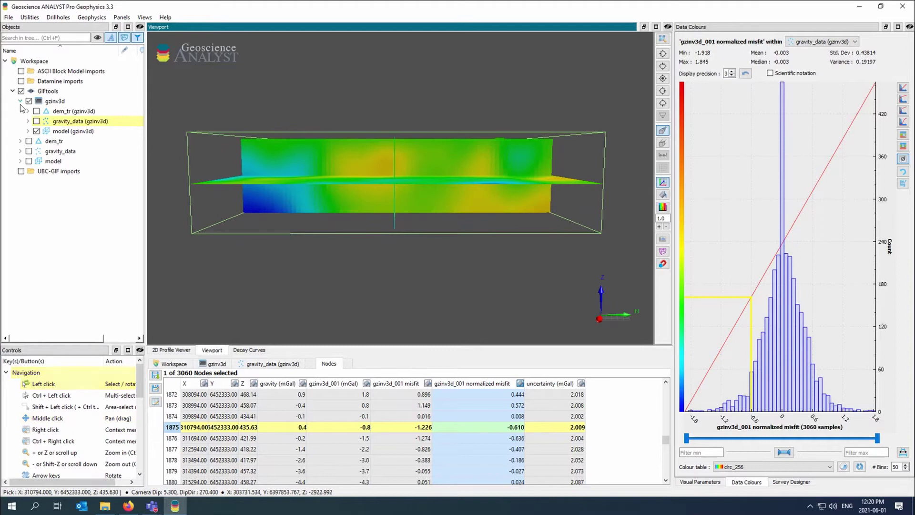
{"action": "left_click", "coordinate": [36, 131]}
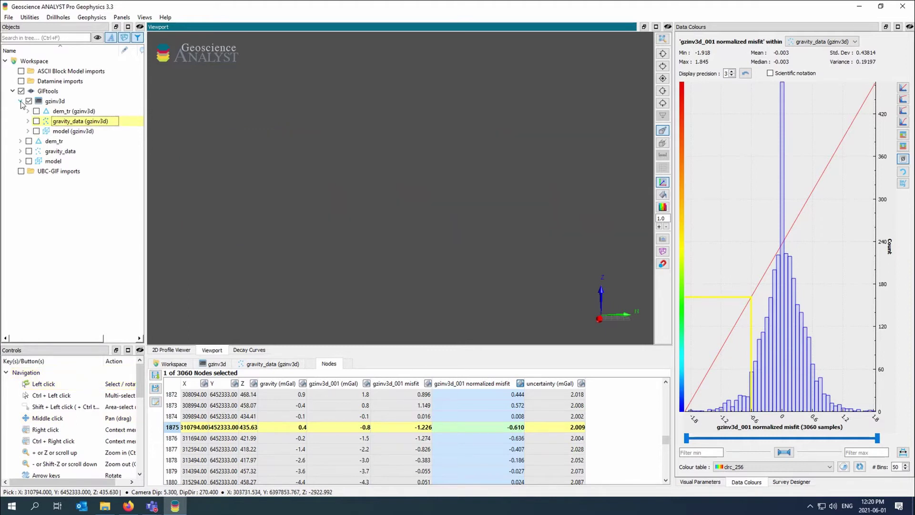
{"action": "left_click", "coordinate": [21, 101]}
Copy the gzinv3d inversion into a new folder.
{"action": "left_click", "coordinate": [57, 101]}
{"action": "right_click", "coordinate": [66, 101]}
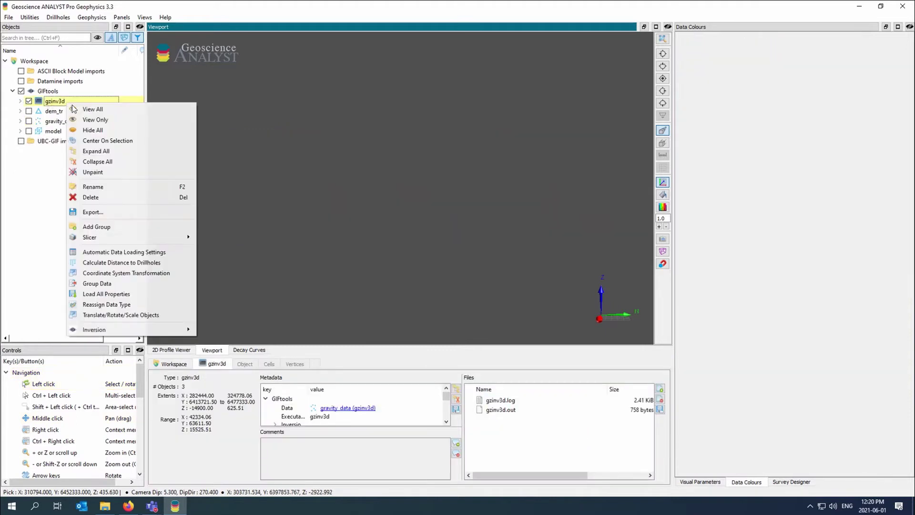
{"action": "mouse_move", "coordinate": [166, 334]}
{"action": "left_click", "coordinate": [233, 341]}
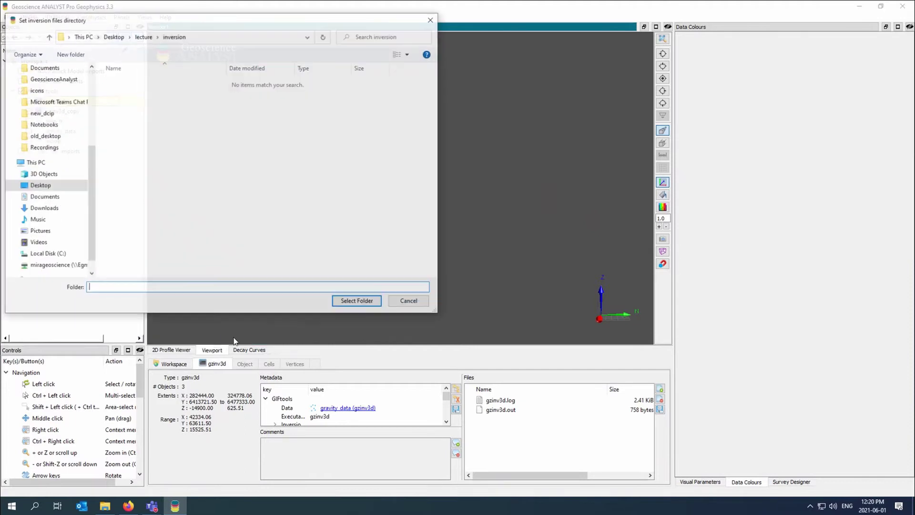
{"action": "left_click", "coordinate": [353, 302]}
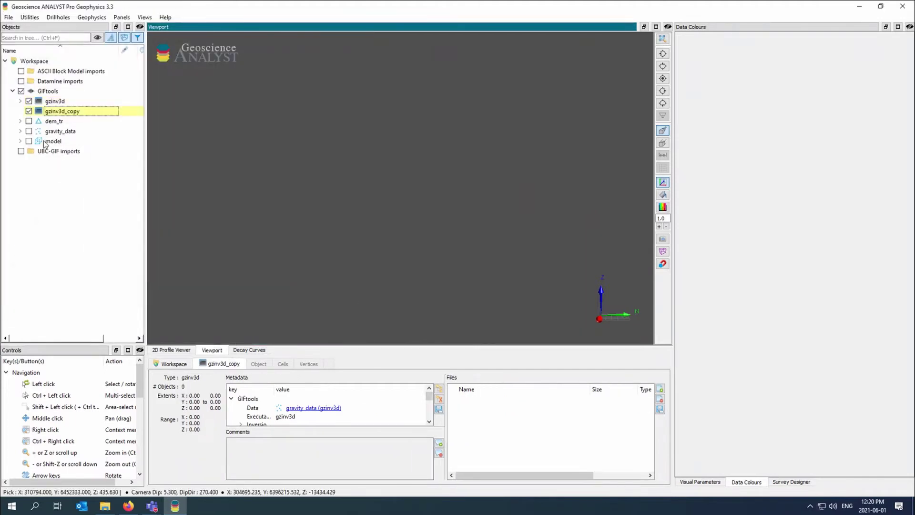
Rename the original gzinv3d to 'blind' and its copy to 'reference_model'.
{"action": "left_click", "coordinate": [67, 102]}
{"action": "left_click", "coordinate": [67, 102]}
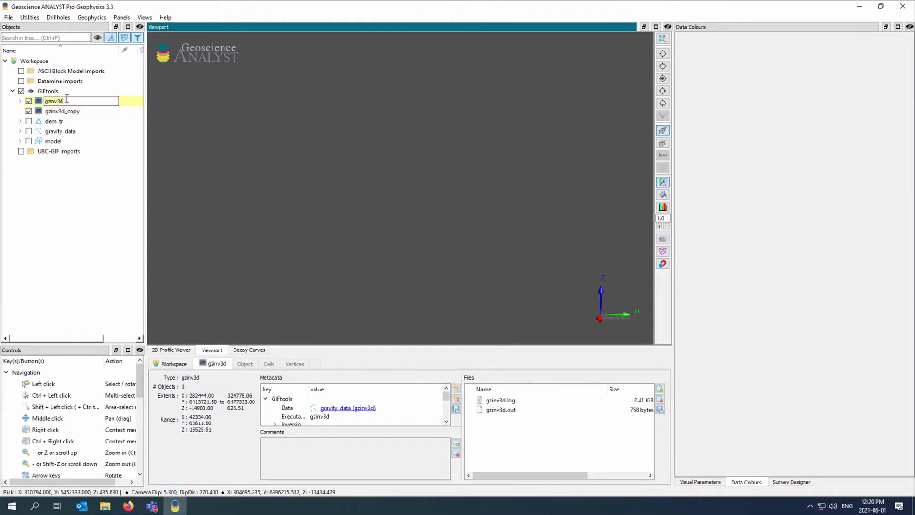
{"action": "type", "text": "blind"}
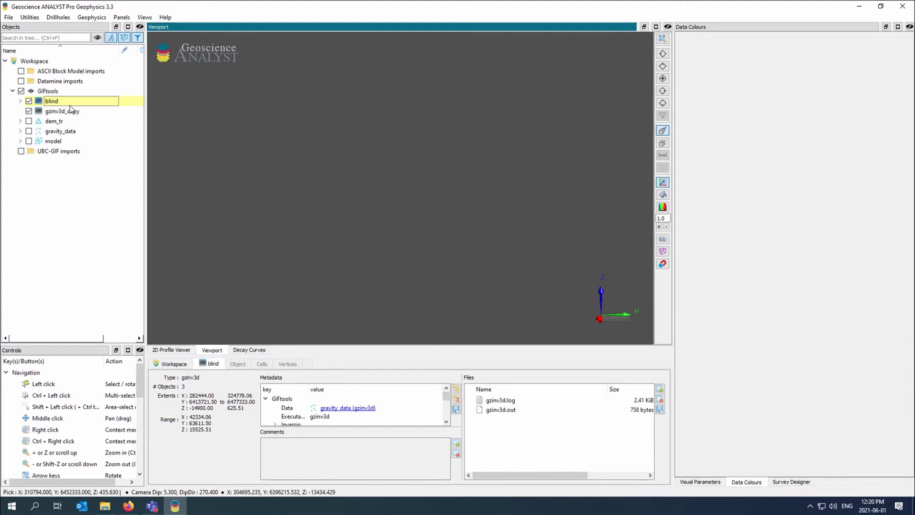
{"action": "left_click", "coordinate": [71, 111]}
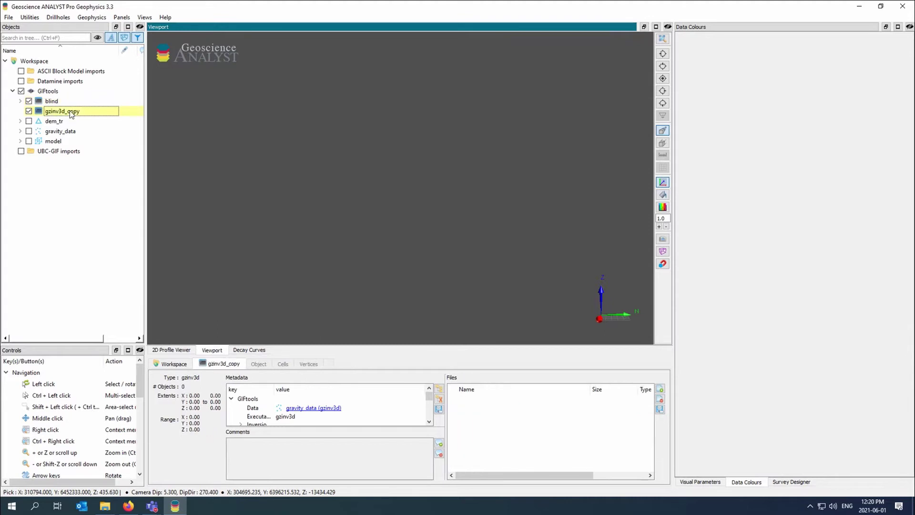
{"action": "left_click", "coordinate": [70, 111]}
{"action": "type", "text": "reference_"}
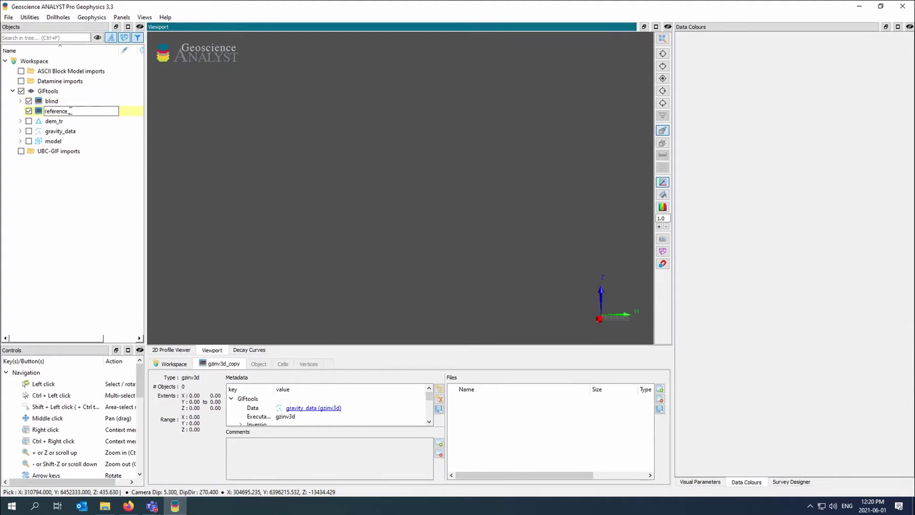
{"action": "type", "text": "model"}
{"action": "key", "text": "Return"}
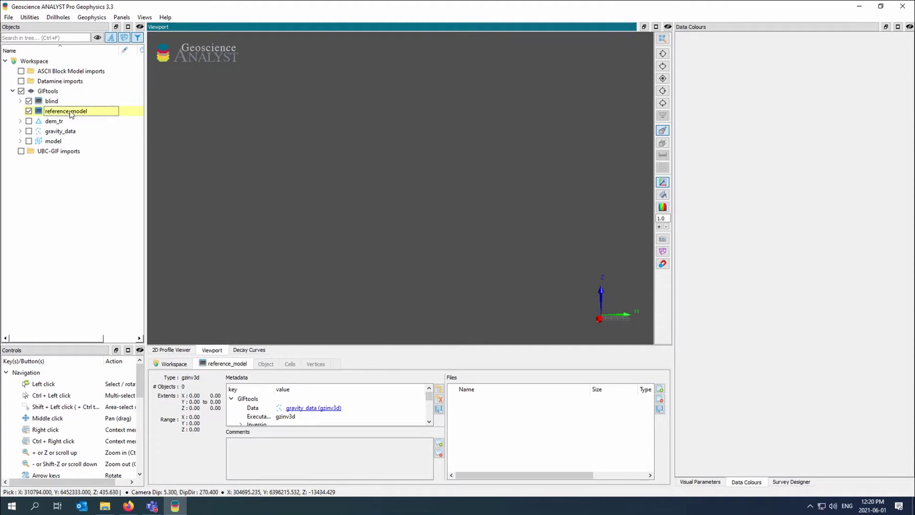
In reference_model's inversion options, set mesh to model, topography to dem_tr, data to gravity_data.
{"action": "right_click", "coordinate": [70, 112]}
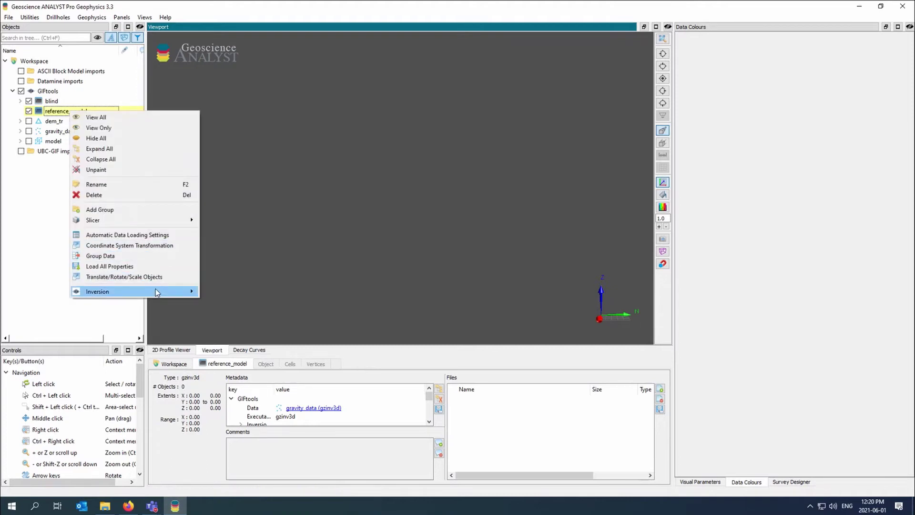
{"action": "mouse_move", "coordinate": [189, 291]}
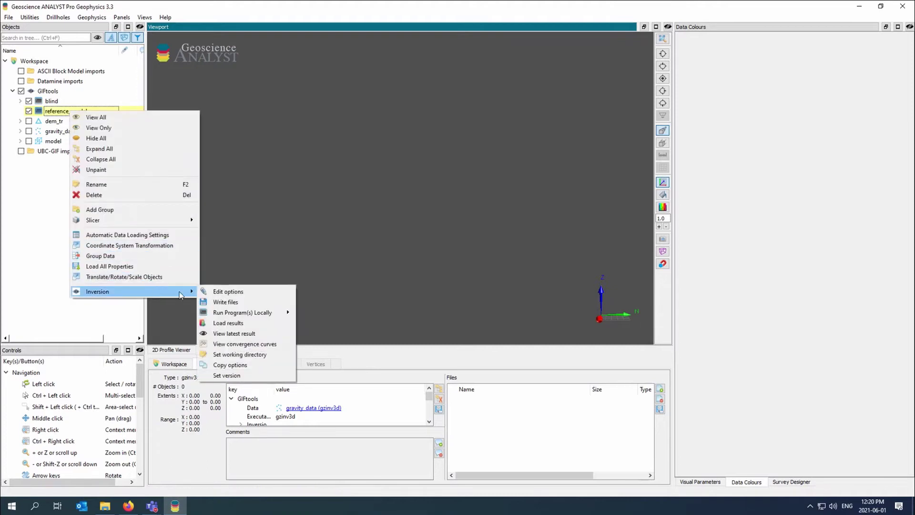
{"action": "left_click", "coordinate": [206, 292]}
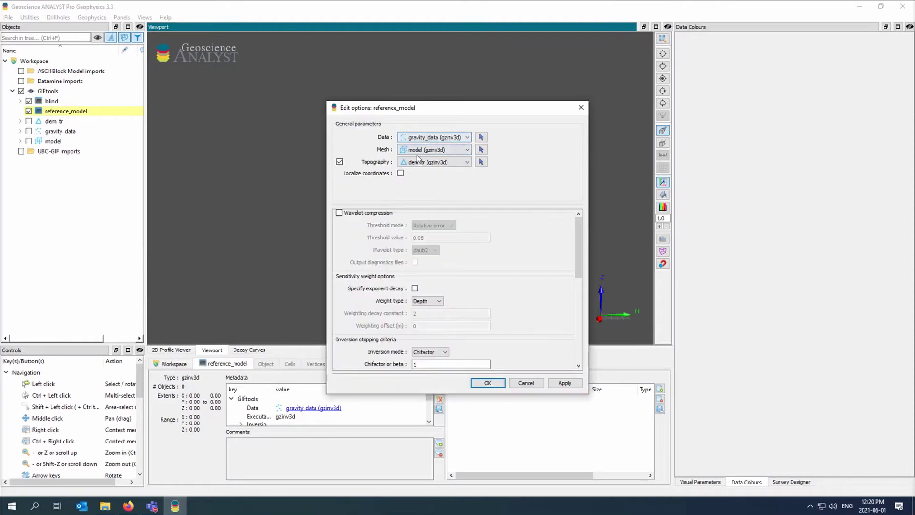
{"action": "left_click", "coordinate": [452, 152]}
{"action": "left_click", "coordinate": [453, 166]}
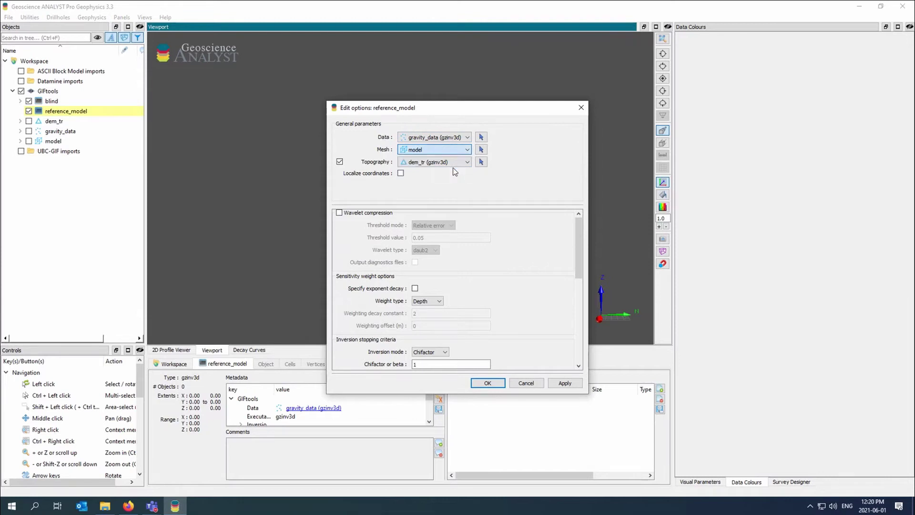
{"action": "left_click", "coordinate": [453, 163]}
{"action": "left_click", "coordinate": [454, 180]}
{"action": "left_click", "coordinate": [435, 137]}
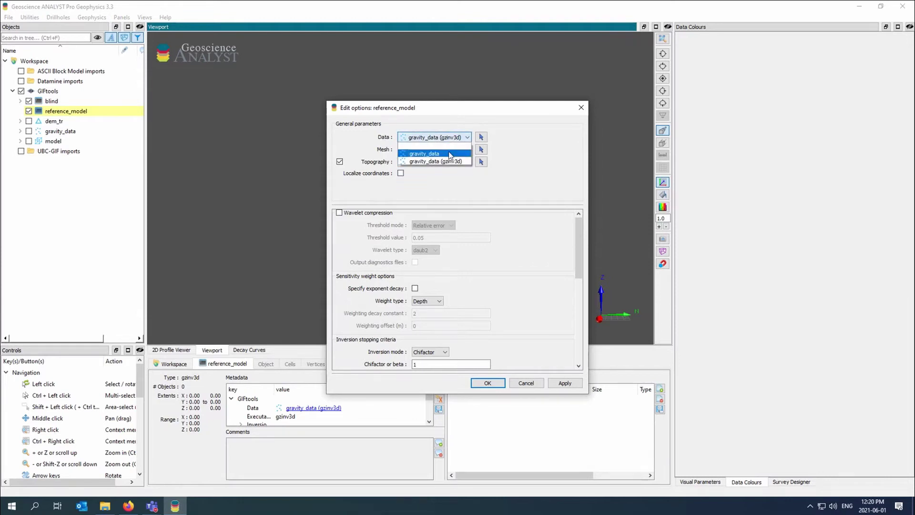
{"action": "left_click", "coordinate": [436, 151]}
Use Density_prepared as the reference model and include it in Wxyz.
{"action": "left_click_drag", "start_coordinate": [577, 225], "coordinate": [596, 314]}
{"action": "left_click", "coordinate": [492, 358]}
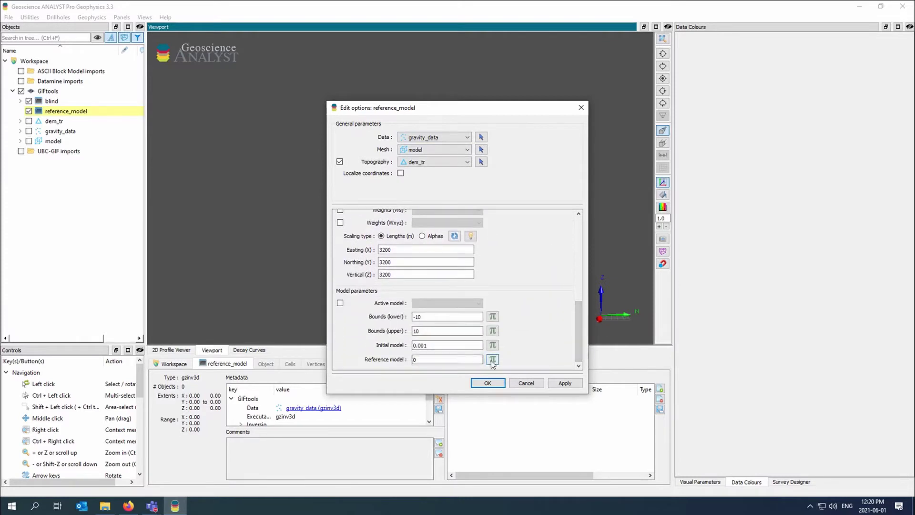
{"action": "left_click", "coordinate": [467, 361]}
{"action": "left_click", "coordinate": [437, 376]}
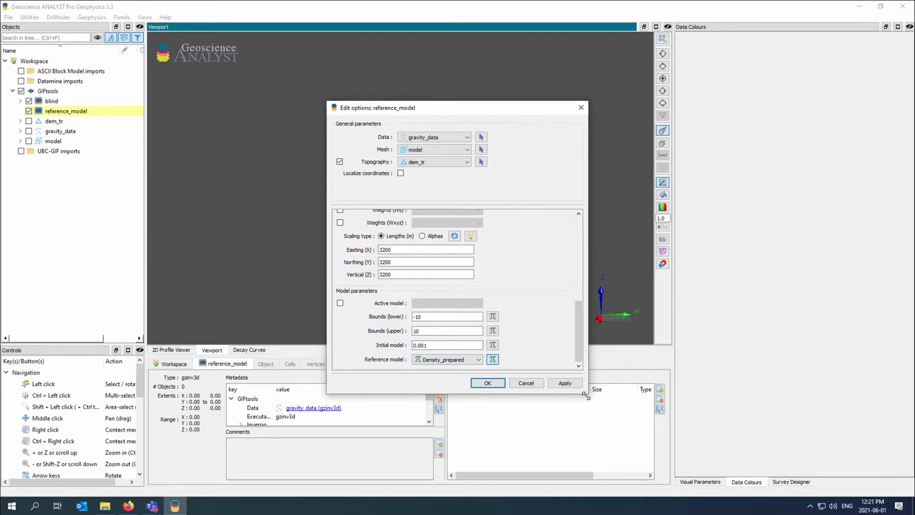
{"action": "left_click_drag", "start_coordinate": [586, 396], "coordinate": [611, 455]}
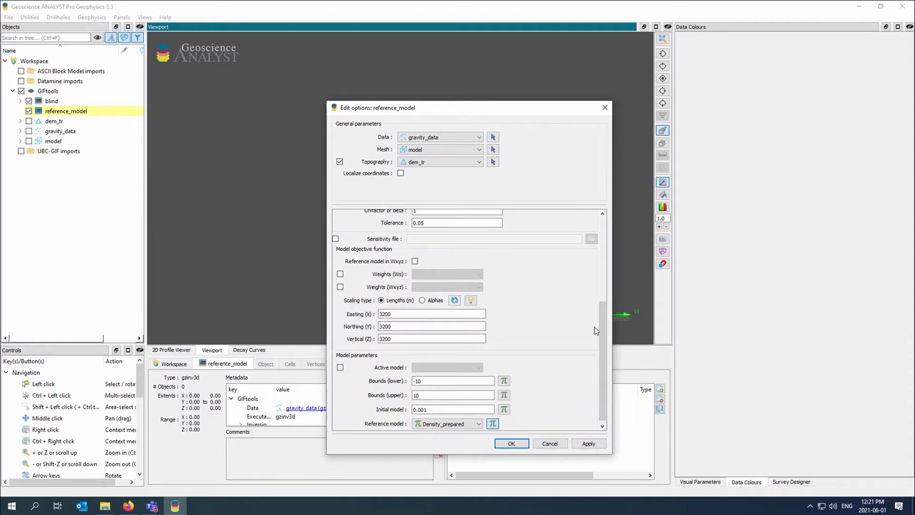
{"action": "left_click", "coordinate": [415, 262]}
Save the updated options and write reference_model's inversion input files.
{"action": "left_click", "coordinate": [512, 443]}
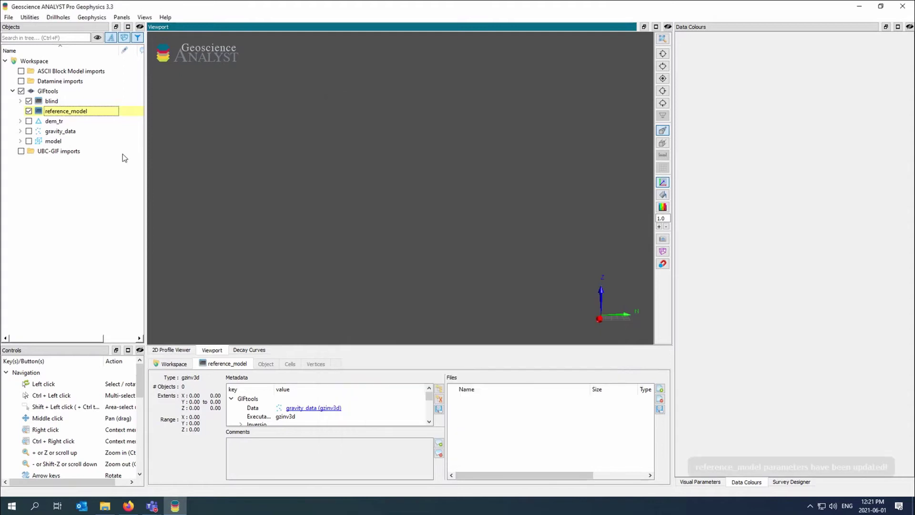
{"action": "right_click", "coordinate": [66, 111]}
{"action": "mouse_move", "coordinate": [184, 290]}
{"action": "left_click", "coordinate": [260, 300]}
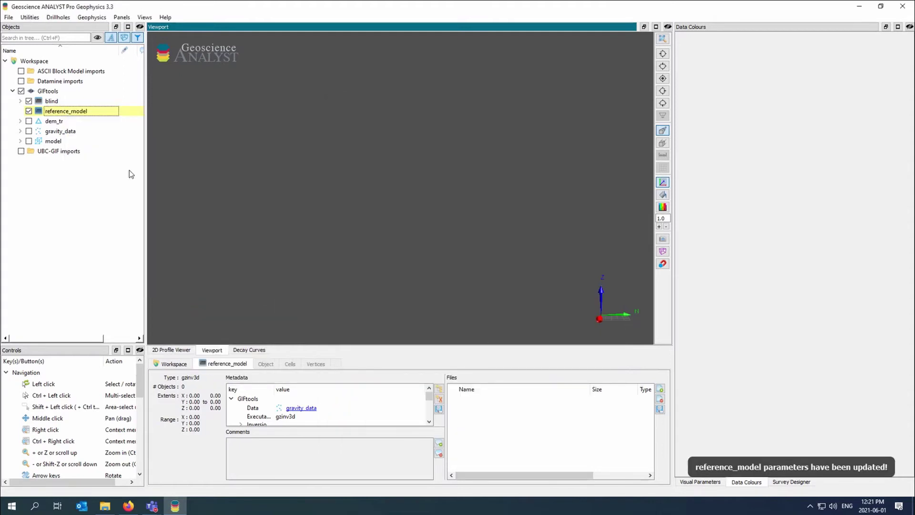
Run all inversion programs locally for reference_model.
{"action": "right_click", "coordinate": [60, 113]}
{"action": "mouse_move", "coordinate": [160, 296]}
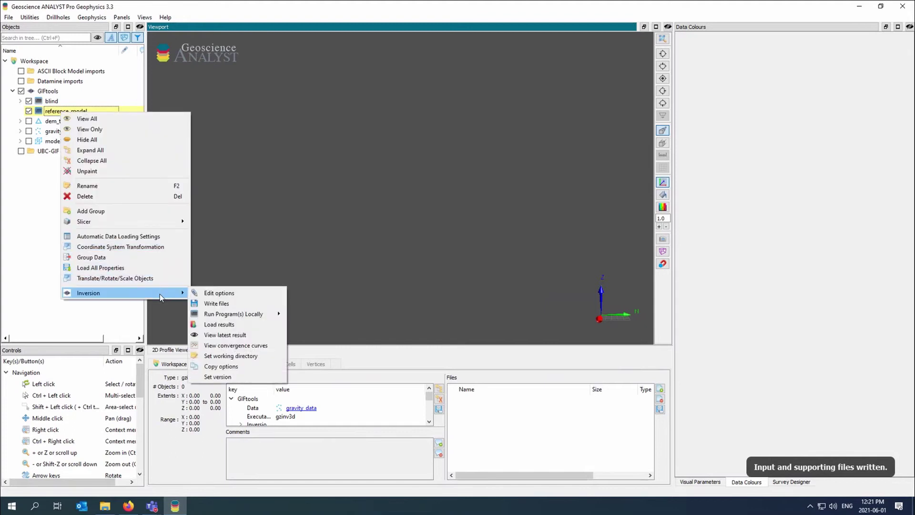
{"action": "mouse_move", "coordinate": [267, 314]}
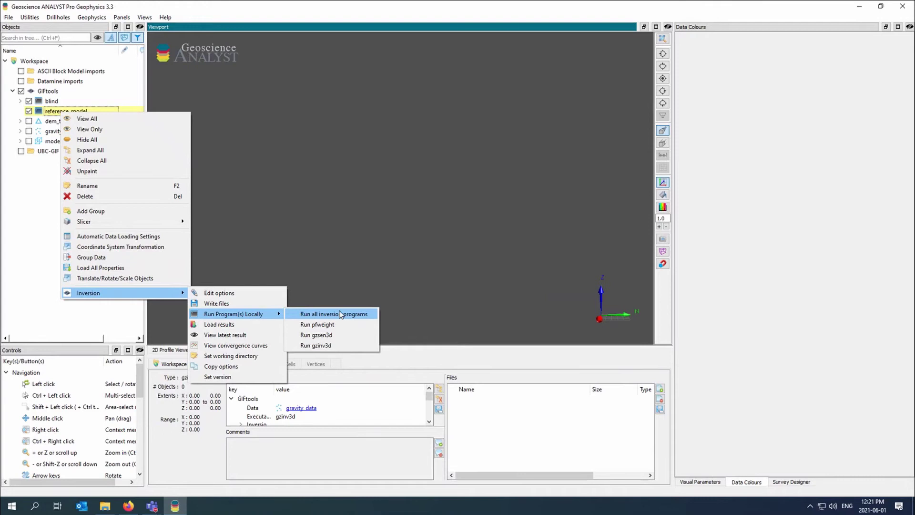
{"action": "left_click", "coordinate": [341, 314]}
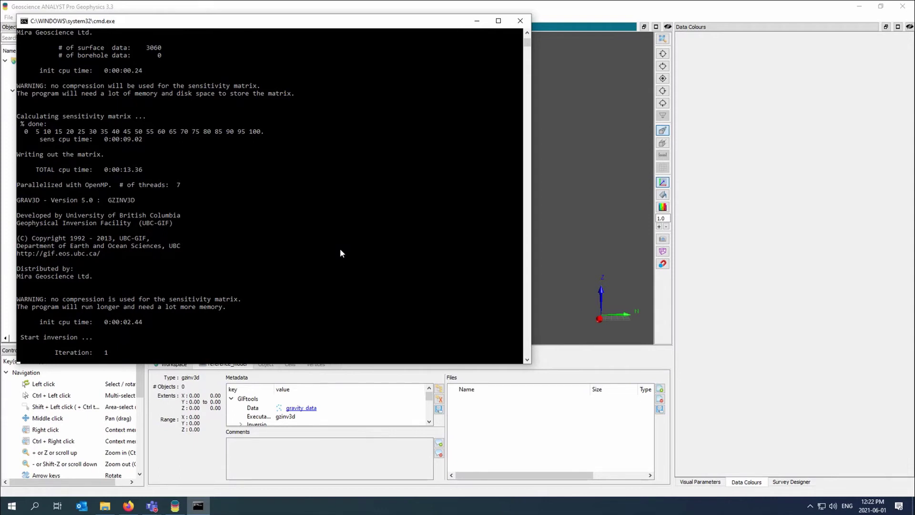
Show only the model block, coloured by Density_prepared.
{"action": "key", "text": "alt+Tab"}
{"action": "left_click", "coordinate": [13, 146]}
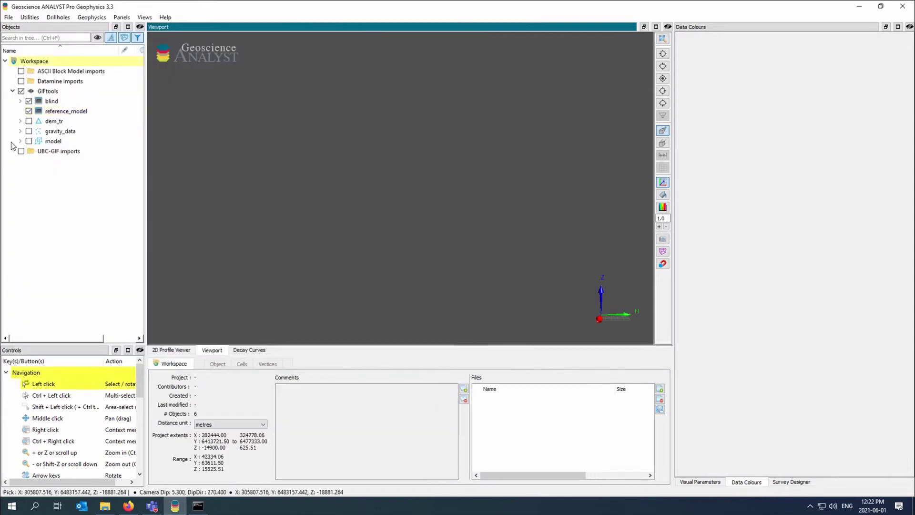
{"action": "left_click", "coordinate": [20, 141]}
{"action": "left_click", "coordinate": [29, 141]}
{"action": "left_click", "coordinate": [36, 151]}
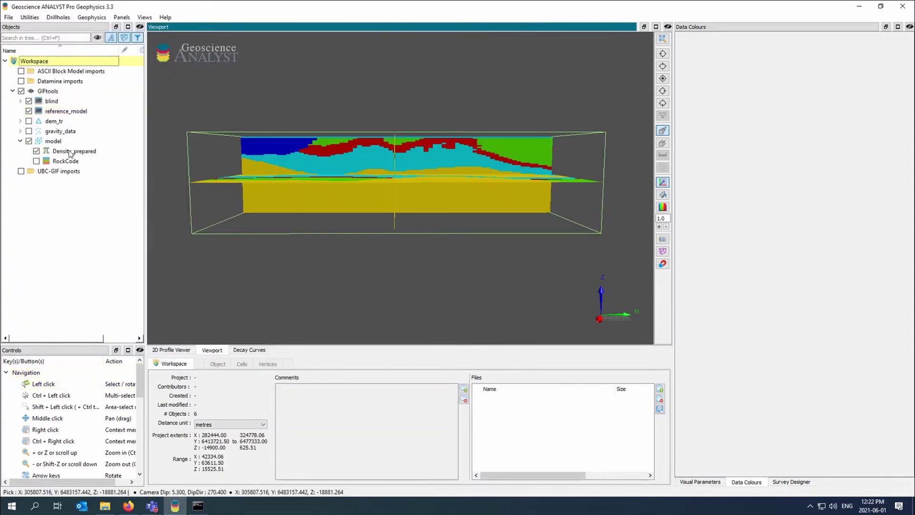
{"action": "right_click", "coordinate": [70, 151]}
{"action": "left_click", "coordinate": [53, 141]}
{"action": "right_click", "coordinate": [51, 142]}
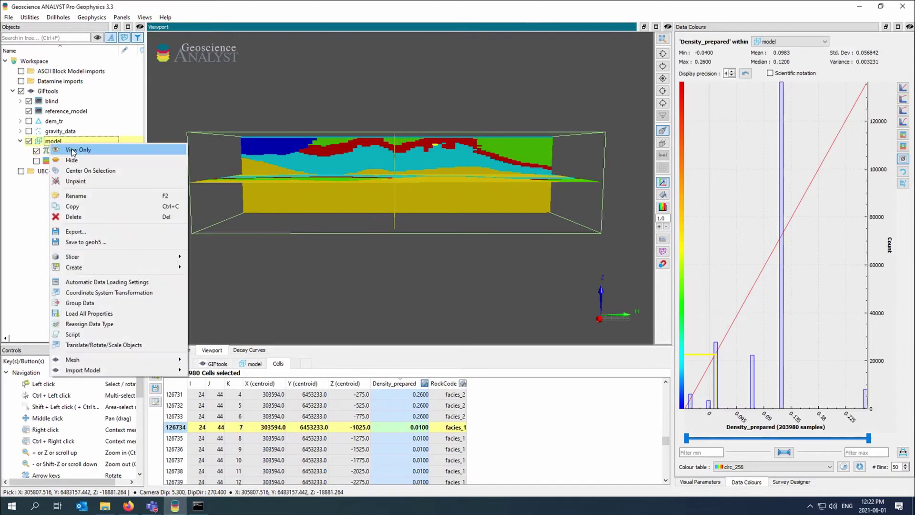
{"action": "left_click", "coordinate": [73, 150]}
Read density values of several cells across the section, then close the finished inversion console.
{"action": "left_click_drag", "start_coordinate": [312, 176], "coordinate": [377, 156]}
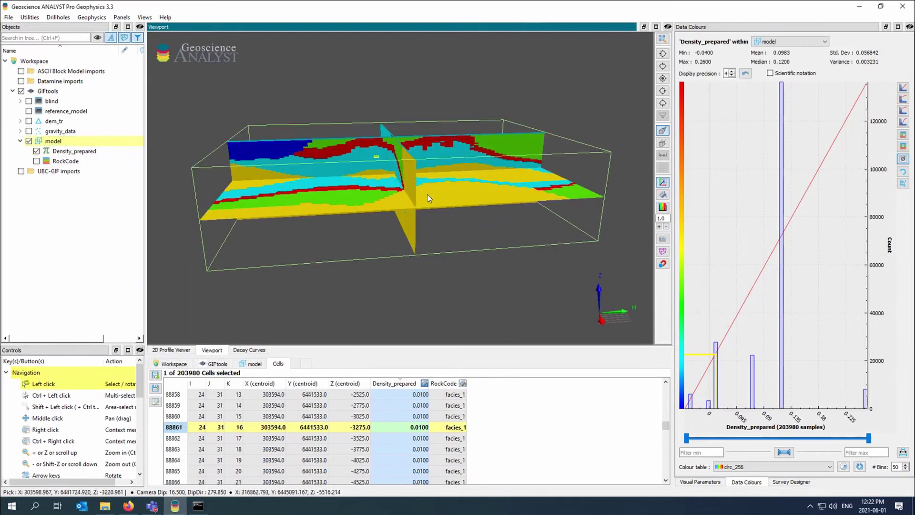
{"action": "left_click_drag", "start_coordinate": [427, 194], "coordinate": [430, 202]}
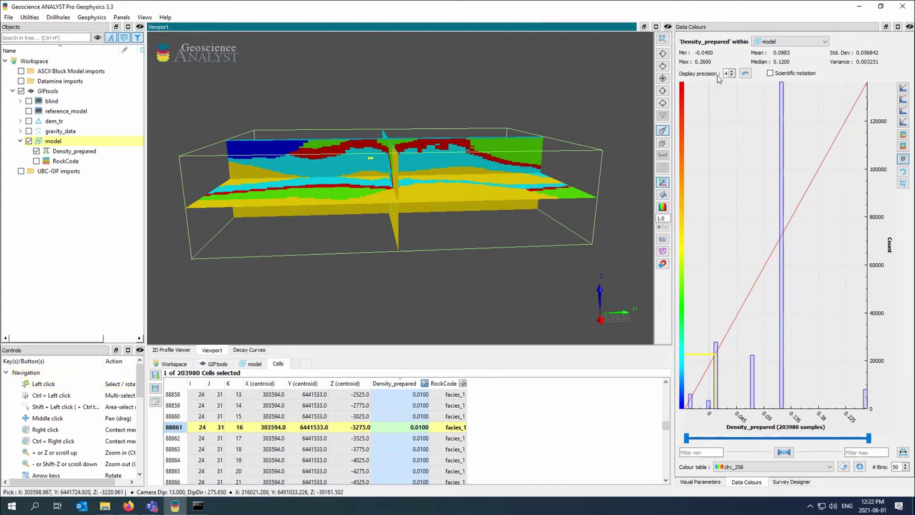
{"action": "left_click", "coordinate": [434, 164]}
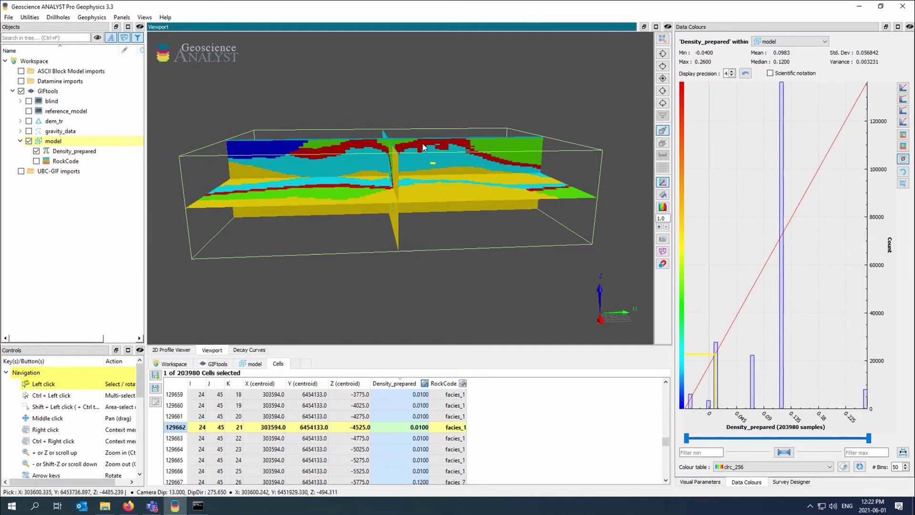
{"action": "left_click", "coordinate": [496, 148]}
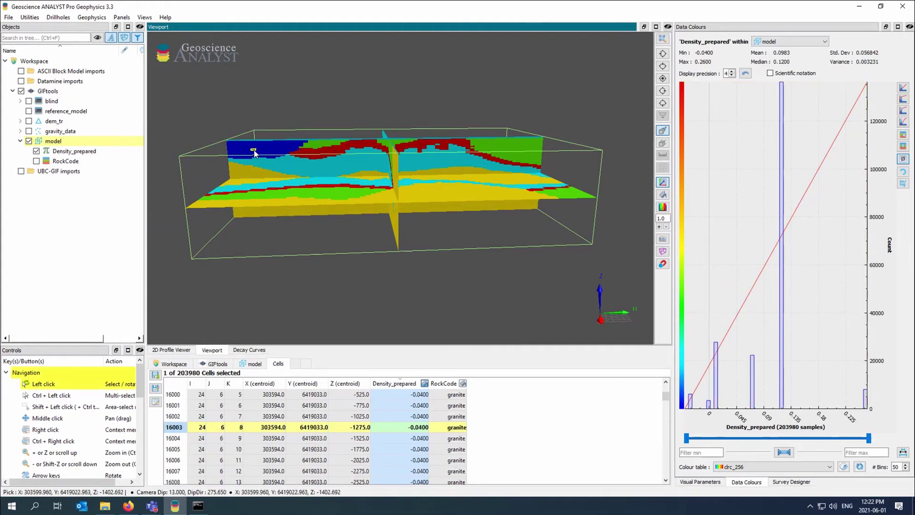
{"action": "left_click", "coordinate": [342, 187]}
{"action": "left_click", "coordinate": [343, 190]}
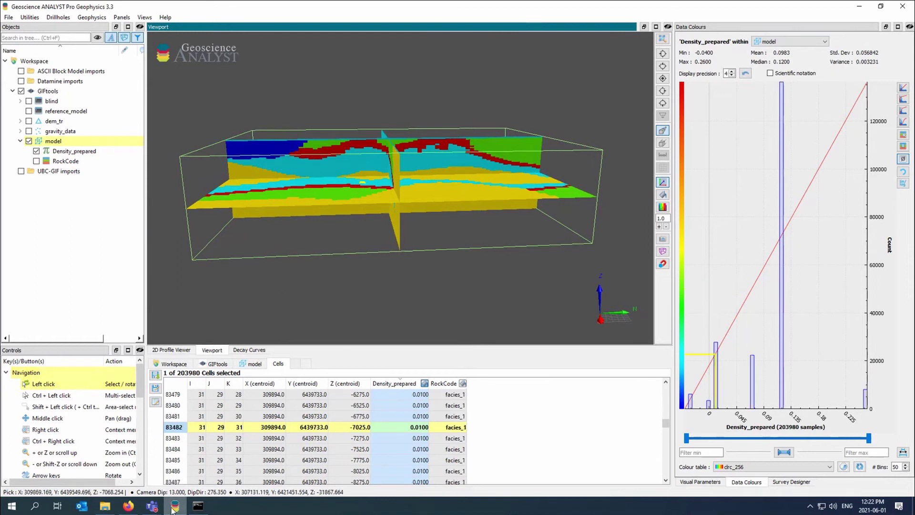
{"action": "left_click", "coordinate": [198, 505]}
{"action": "key", "text": "Return"}
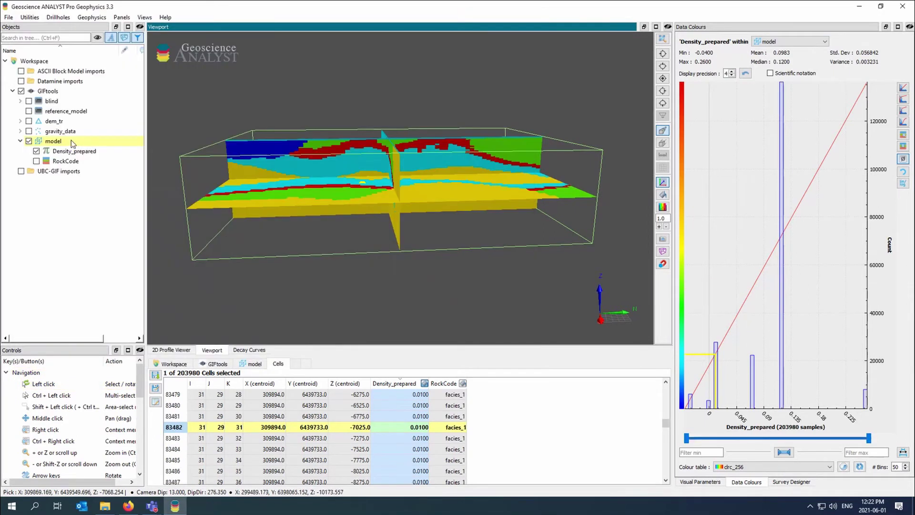
Load the iteration 1 results of the reference_model inversion into the workspace.
{"action": "right_click", "coordinate": [63, 112]}
{"action": "mouse_move", "coordinate": [168, 293]}
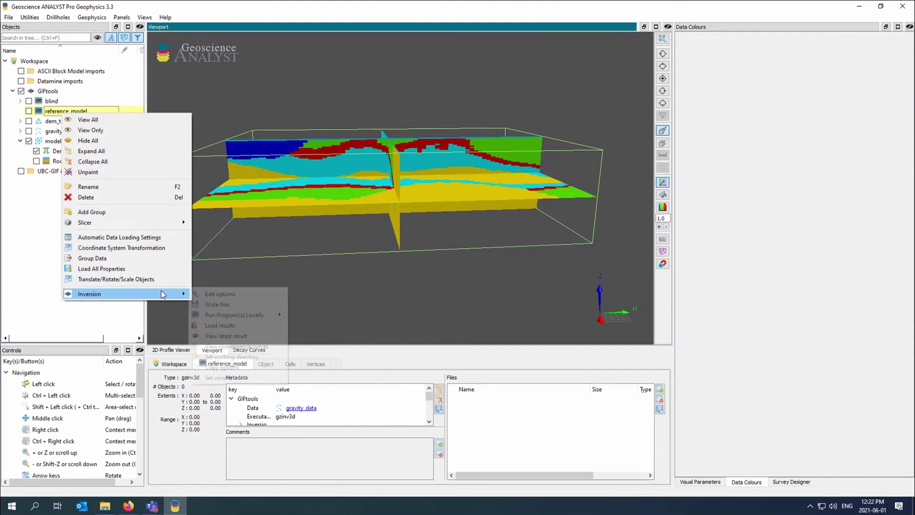
{"action": "left_click", "coordinate": [245, 325]}
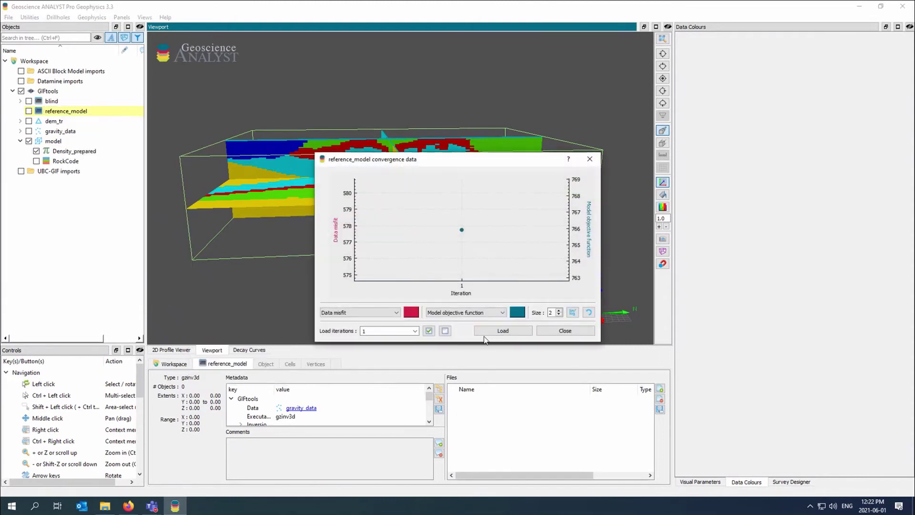
{"action": "left_click", "coordinate": [504, 331]}
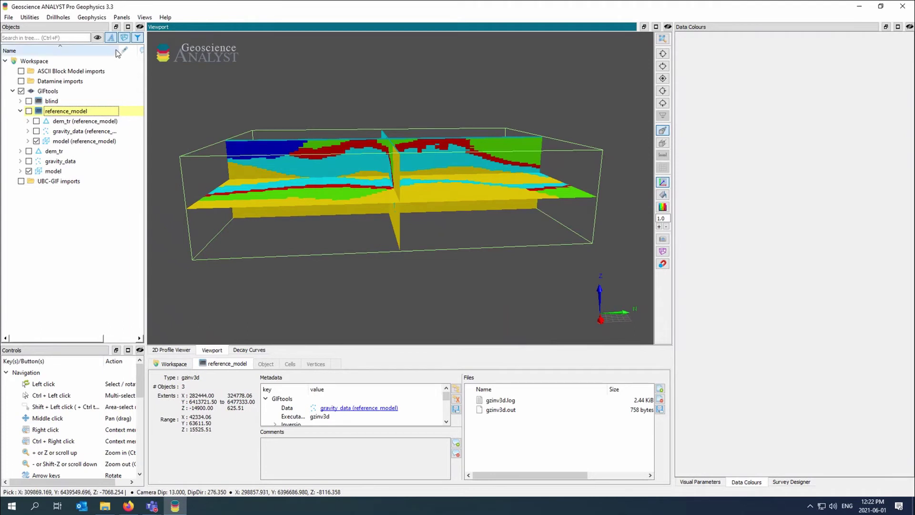
Hide the original model, collapse reference_model's gravity data and select its Density_prepared values.
{"action": "left_click_drag", "start_coordinate": [119, 49], "coordinate": [147, 42]}
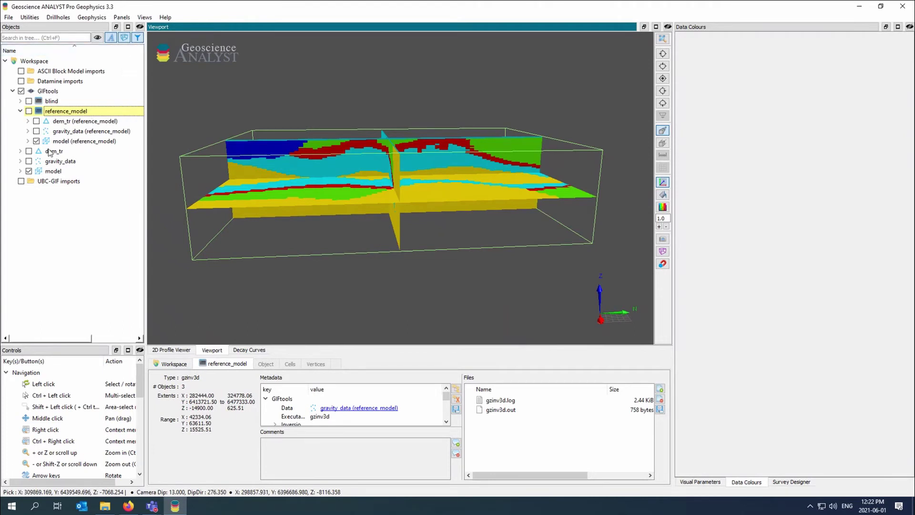
{"action": "left_click", "coordinate": [29, 171]}
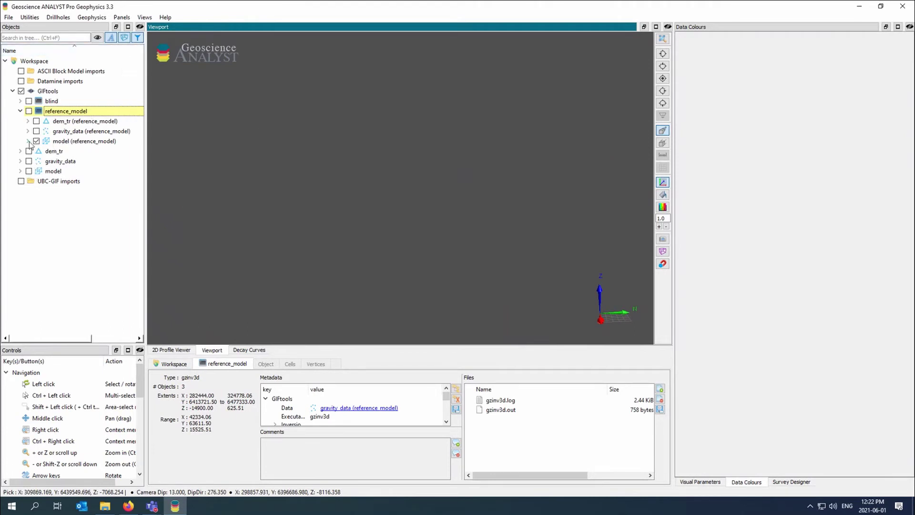
{"action": "left_click", "coordinate": [29, 142]}
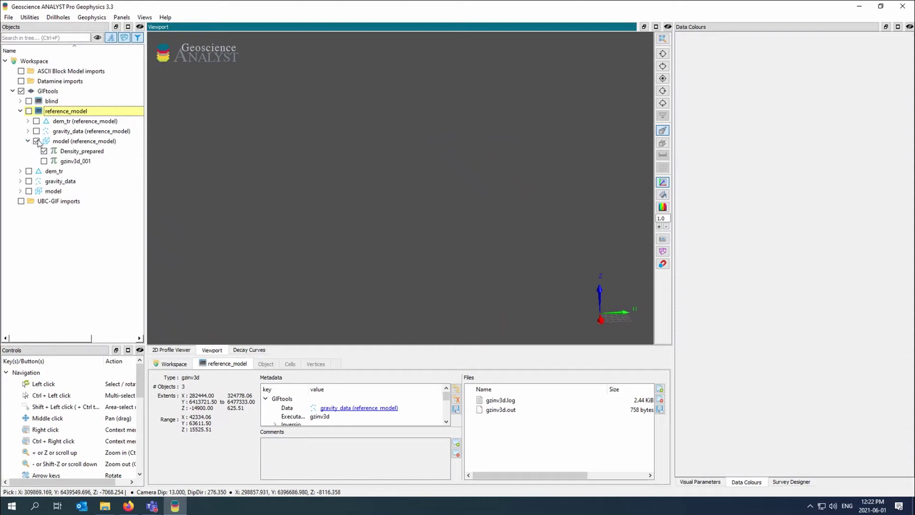
{"action": "left_click", "coordinate": [28, 131]}
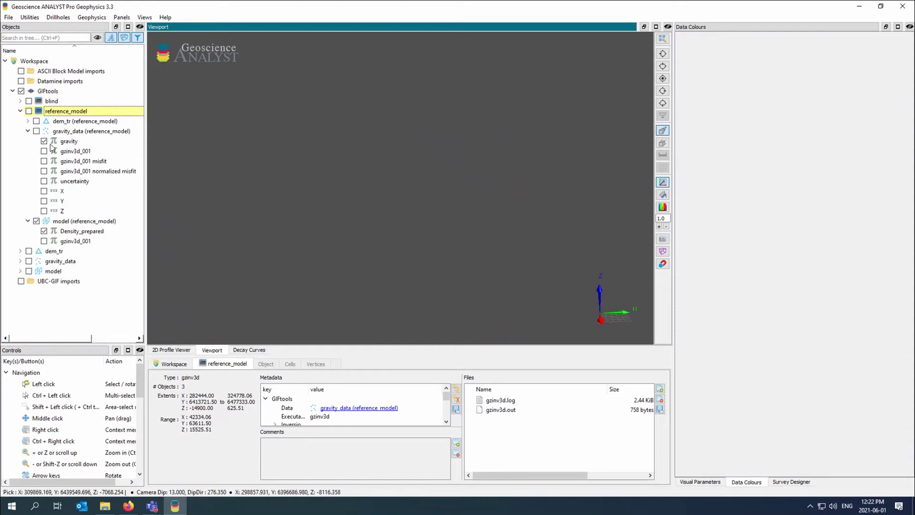
{"action": "left_click", "coordinate": [28, 131]}
{"action": "left_click", "coordinate": [75, 152]}
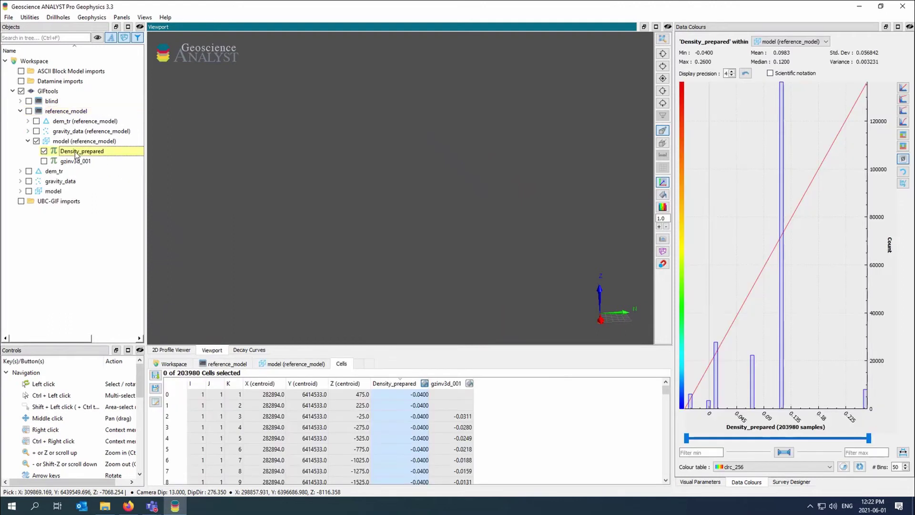
Display the reference_model inversion in 3D coloured by gzinv3d_001.
{"action": "left_click", "coordinate": [44, 161]}
{"action": "left_click", "coordinate": [29, 111]}
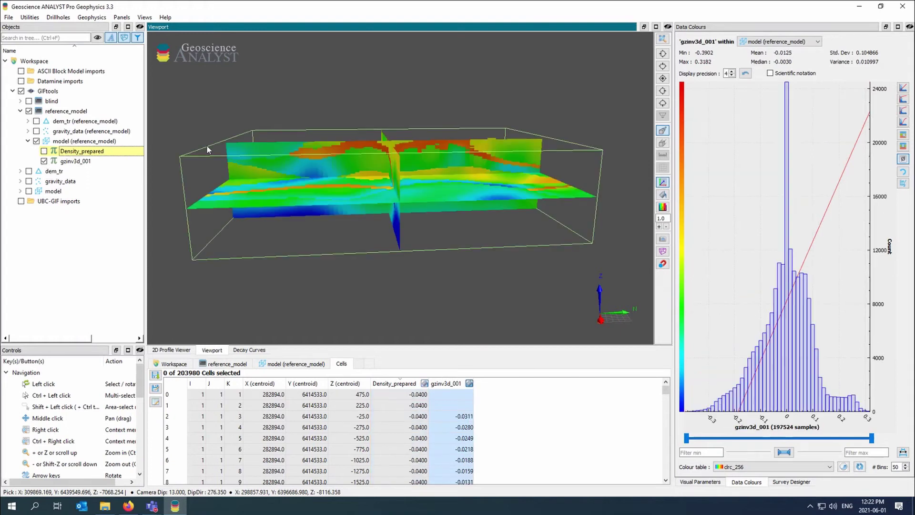
{"action": "mouse_move", "coordinate": [347, 184]}
{"action": "left_mouse_down"}
{"action": "mouse_move", "coordinate": [337, 196]}
{"action": "mouse_move", "coordinate": [335, 182]}
{"action": "mouse_move", "coordinate": [346, 180]}
{"action": "left_mouse_up"}
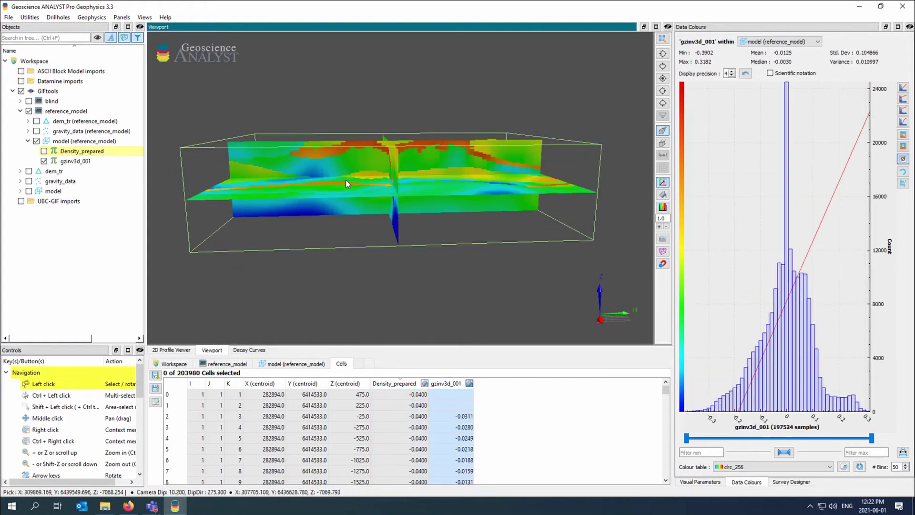
Reassign gzinv3d_001 to Density_prepared's data type and view the sections from the side.
{"action": "right_click", "coordinate": [87, 161]}
{"action": "left_click", "coordinate": [172, 255]}
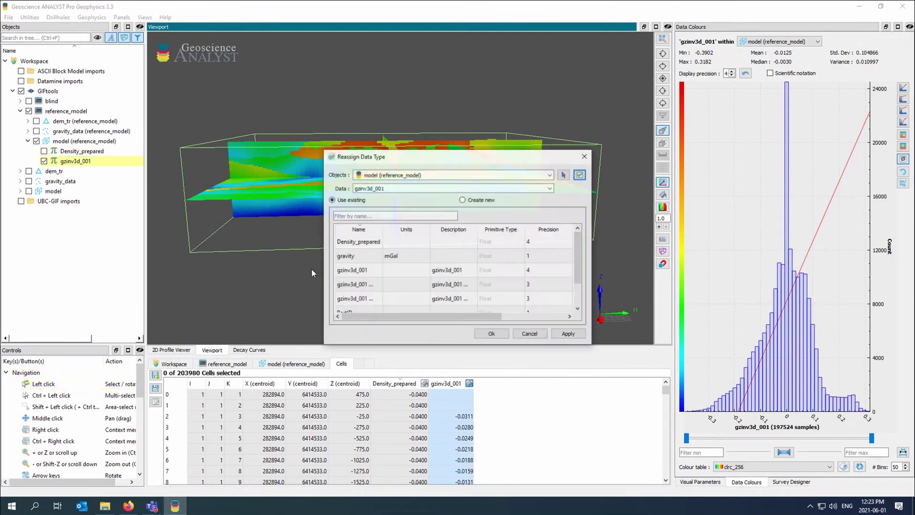
{"action": "left_click", "coordinate": [362, 241]}
{"action": "left_click", "coordinate": [499, 336]}
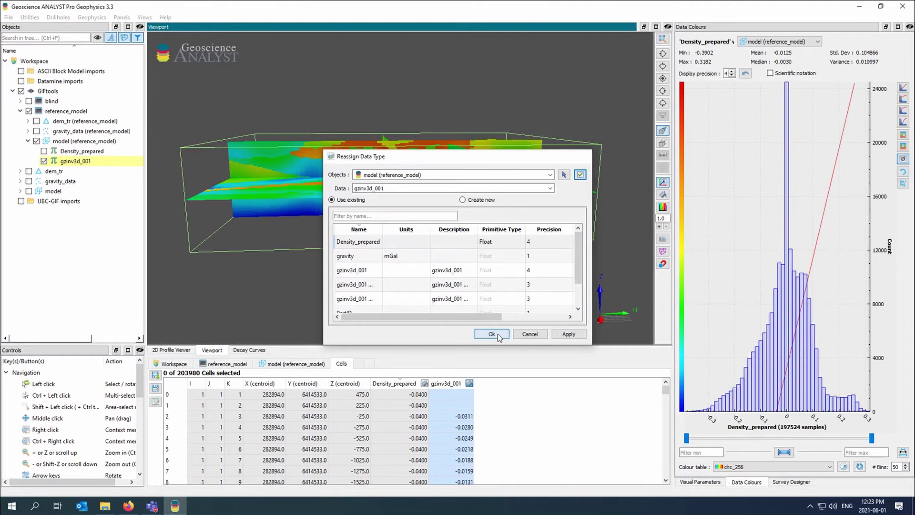
{"action": "mouse_move", "coordinate": [472, 200]}
{"action": "left_mouse_down"}
{"action": "mouse_move", "coordinate": [457, 181]}
{"action": "mouse_move", "coordinate": [532, 233]}
{"action": "mouse_move", "coordinate": [616, 250]}
{"action": "mouse_move", "coordinate": [568, 149]}
{"action": "mouse_move", "coordinate": [519, 124]}
{"action": "mouse_move", "coordinate": [463, 221]}
{"action": "mouse_move", "coordinate": [482, 211]}
{"action": "left_mouse_up"}
{"action": "middle_click_drag", "start_coordinate": [483, 210], "coordinate": [493, 204]}
{"action": "left_click_drag", "start_coordinate": [490, 201], "coordinate": [465, 172]}
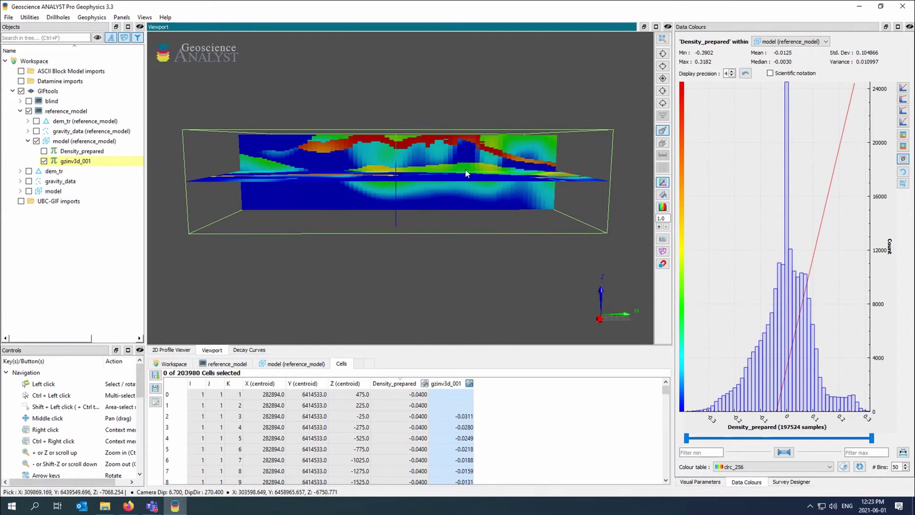
{"action": "scroll", "coordinate": [408, 173], "scroll_direction": "up", "scroll_amount": 3}
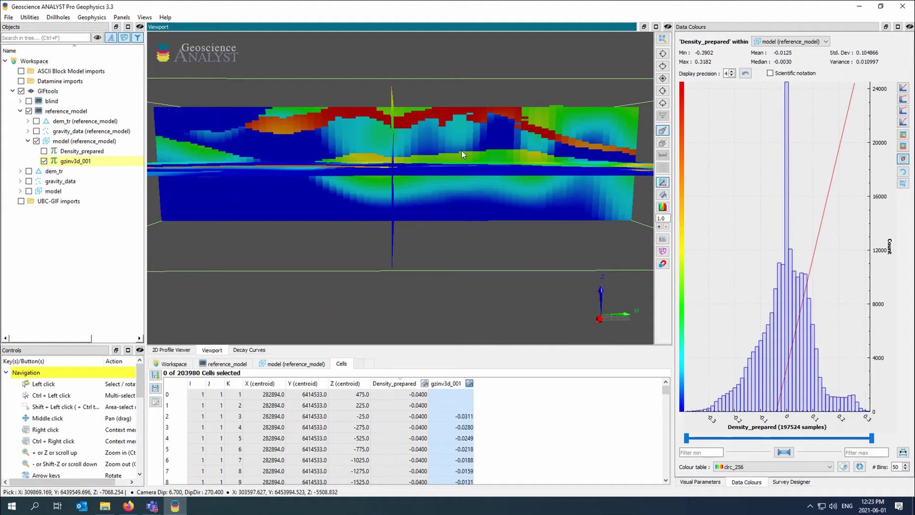
{"action": "scroll", "coordinate": [461, 150], "scroll_direction": "down", "scroll_amount": 3}
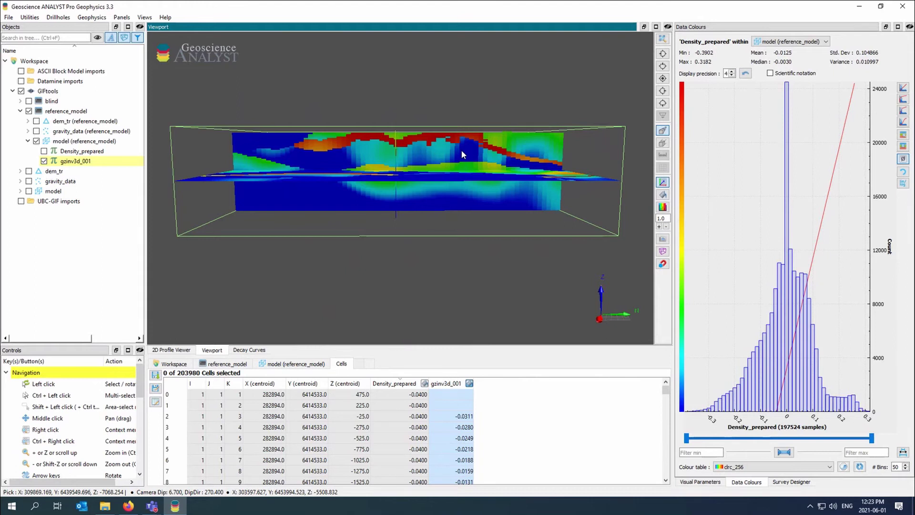
Copy the reference_model inversion options into a new folder.
{"action": "left_click", "coordinate": [20, 111]}
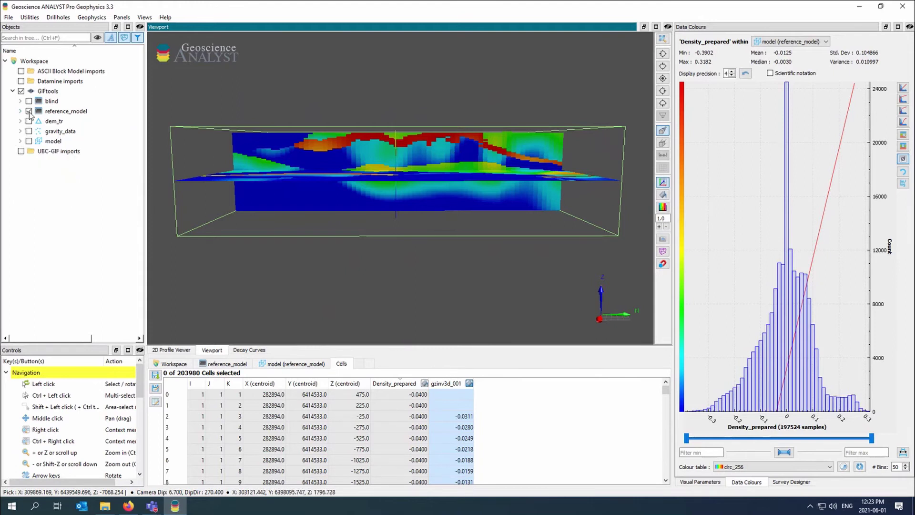
{"action": "left_click", "coordinate": [71, 112]}
{"action": "right_click", "coordinate": [71, 112]}
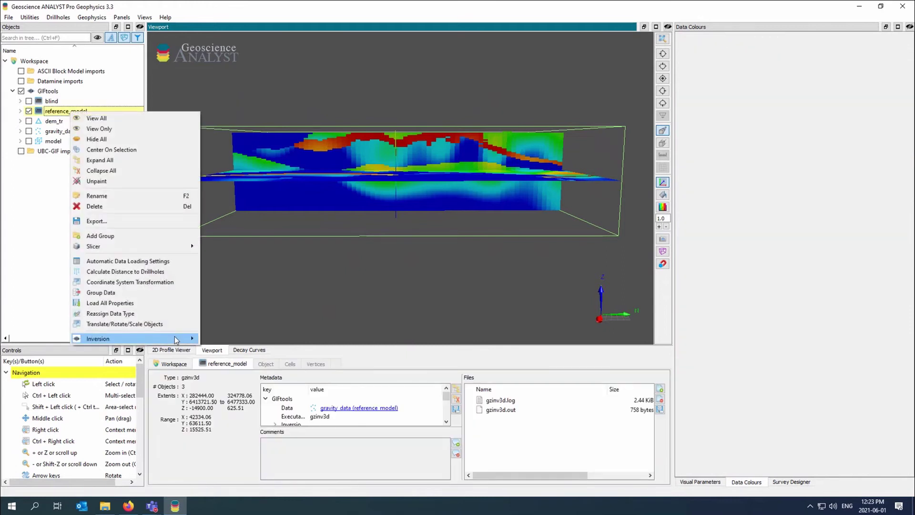
{"action": "mouse_move", "coordinate": [143, 339]}
{"action": "left_click", "coordinate": [250, 349]}
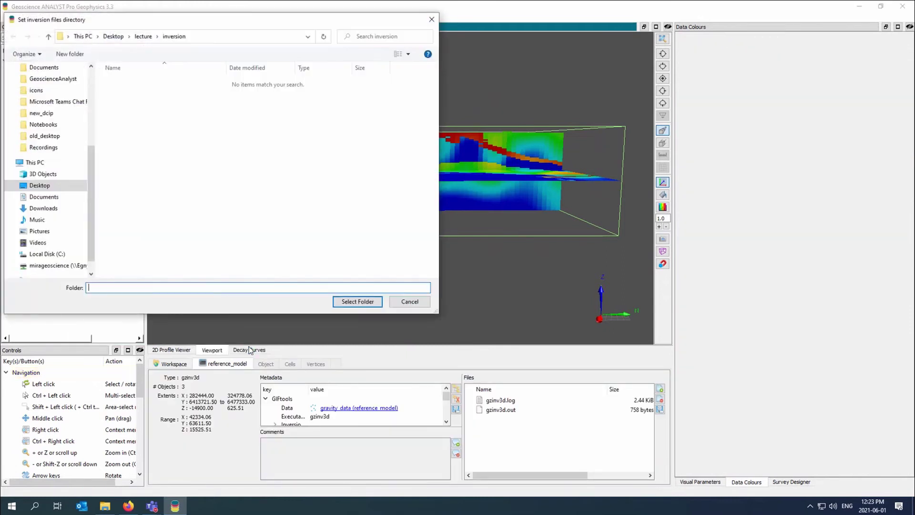
{"action": "left_click", "coordinate": [357, 302]}
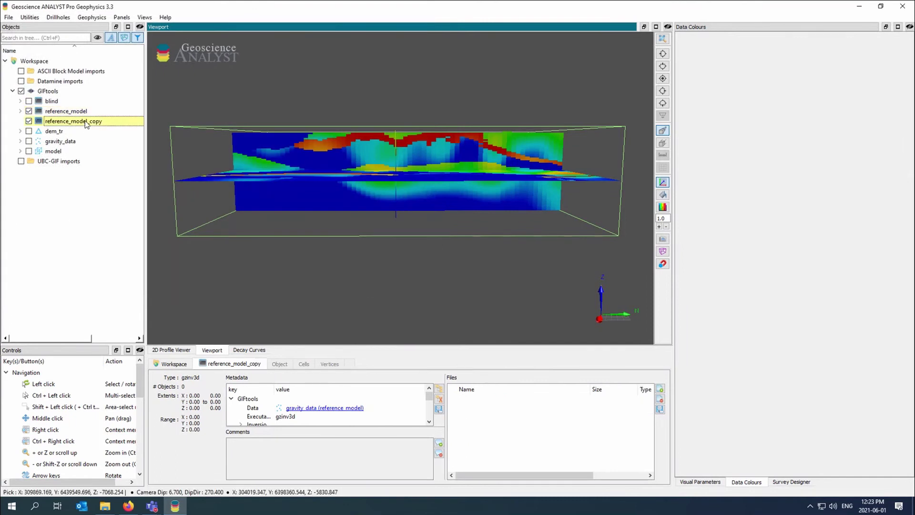
Rename the copied inversion to 'ref_model_out_of_Wxyz'.
{"action": "double_click", "coordinate": [87, 122]}
{"action": "type", "text": "ref"}
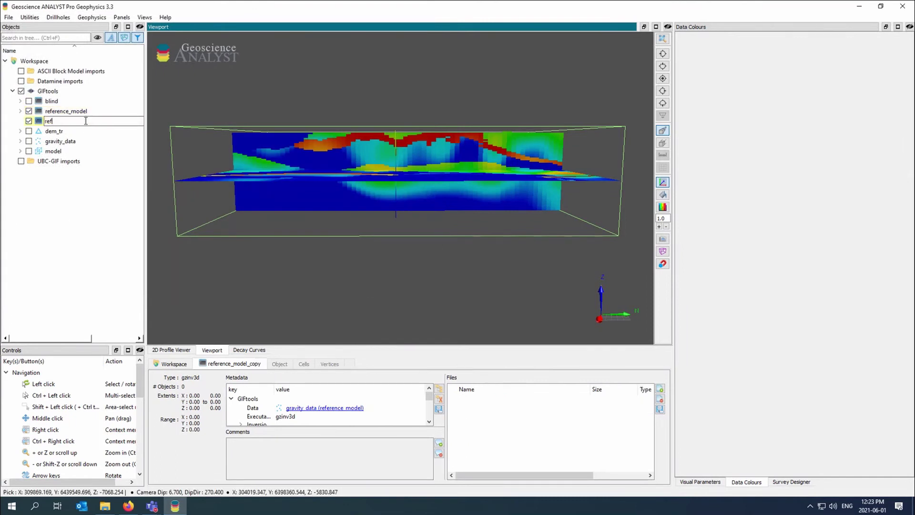
{"action": "type", "text": "_model_out_of_Wxyz"}
{"action": "key", "text": "Return"}
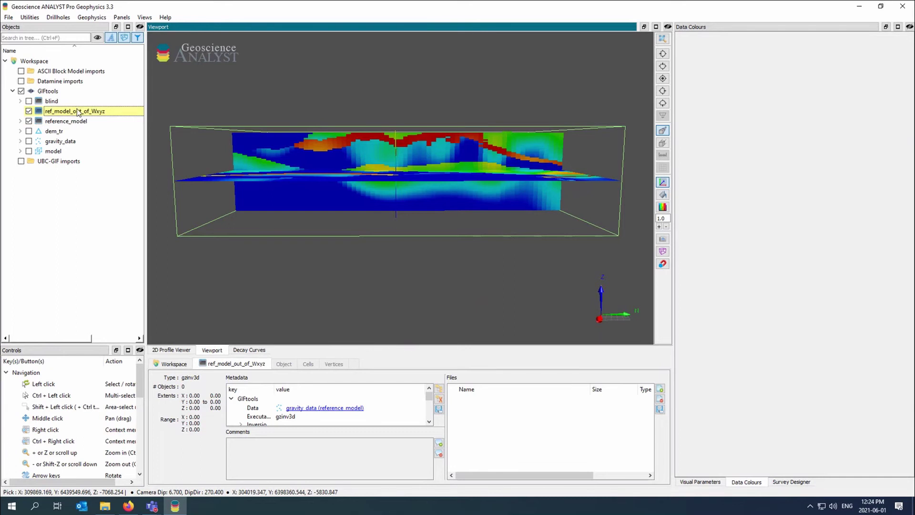
{"action": "right_click", "coordinate": [78, 112]}
Uncheck 'Reference model in Wxyz' in ref_model_out_of_Wxyz's inversion options and apply.
{"action": "mouse_move", "coordinate": [181, 290]}
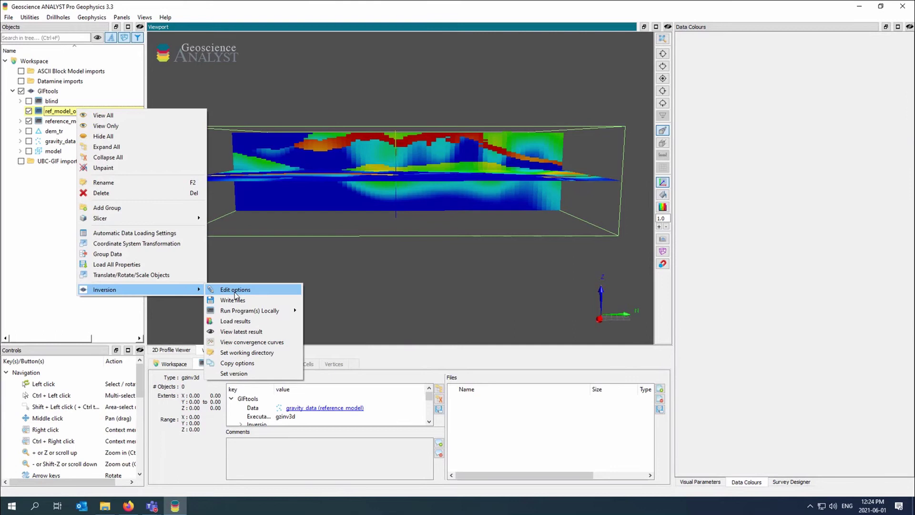
{"action": "left_click", "coordinate": [236, 291]}
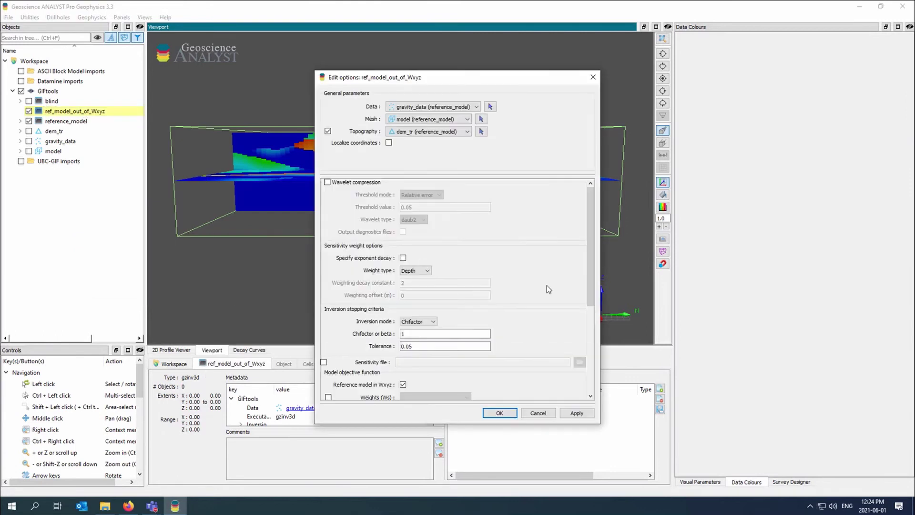
{"action": "scroll", "coordinate": [547, 285], "scroll_direction": "down", "scroll_amount": 3}
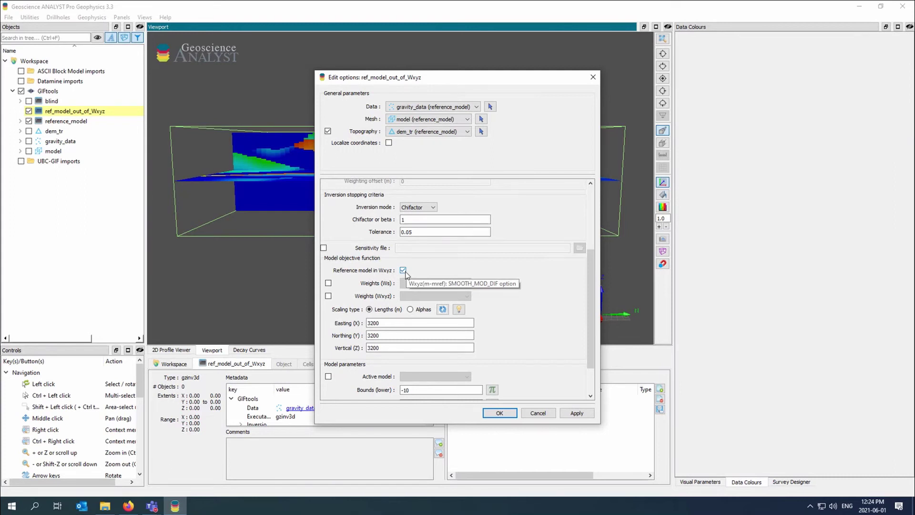
{"action": "left_click", "coordinate": [403, 270]}
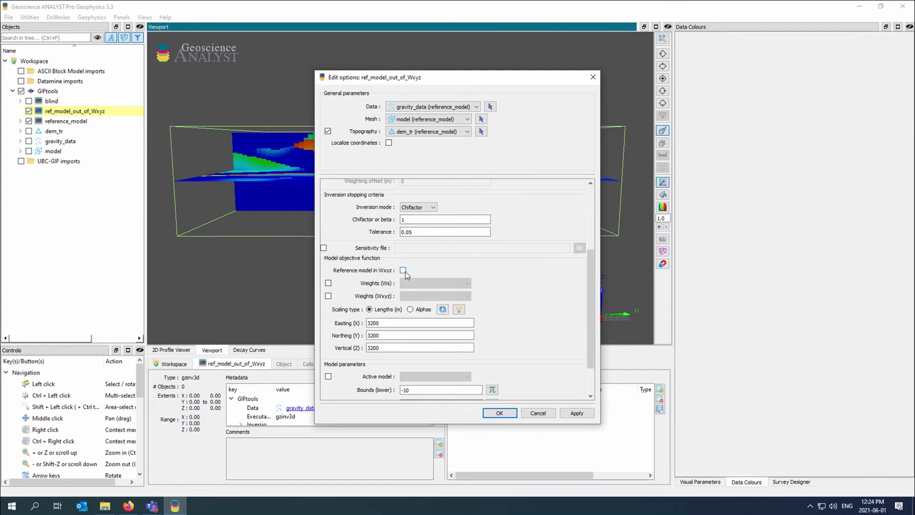
{"action": "left_click", "coordinate": [499, 413]}
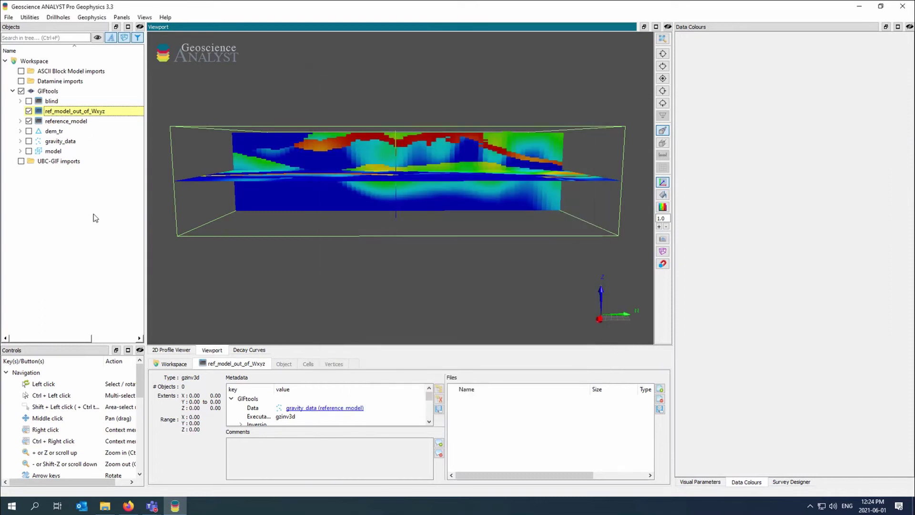
Write ref_model_out_of_Wxyz's input files and launch GZINV3D locally.
{"action": "right_click", "coordinate": [77, 111]}
{"action": "left_click", "coordinate": [248, 244]}
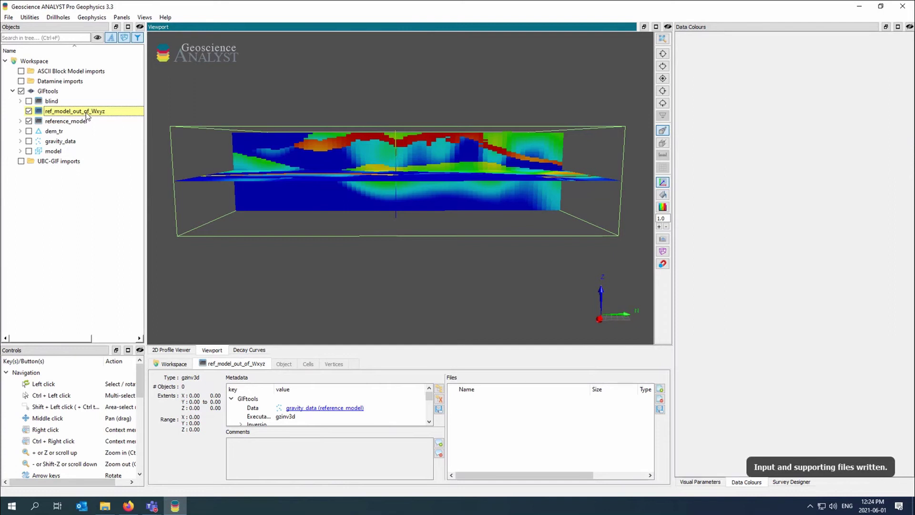
{"action": "right_click", "coordinate": [86, 112]}
{"action": "mouse_move", "coordinate": [200, 293]}
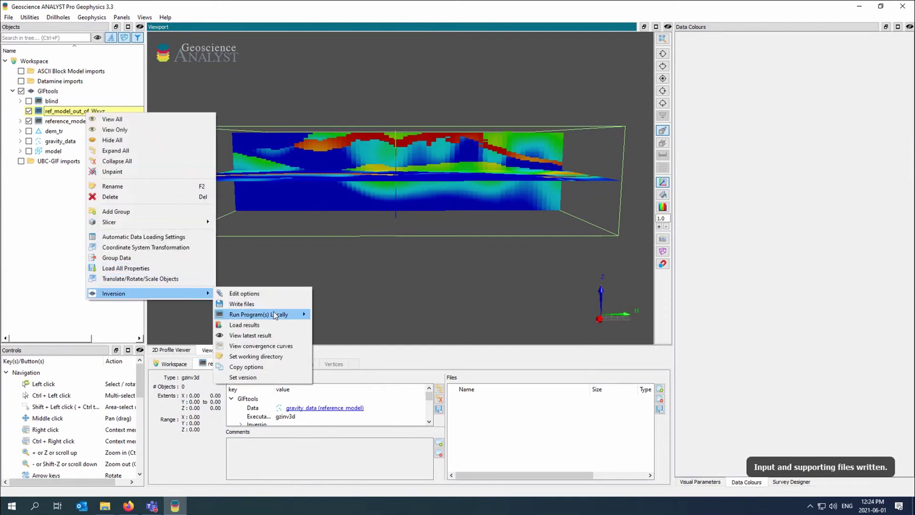
{"action": "mouse_move", "coordinate": [274, 315]}
{"action": "left_click", "coordinate": [360, 313]}
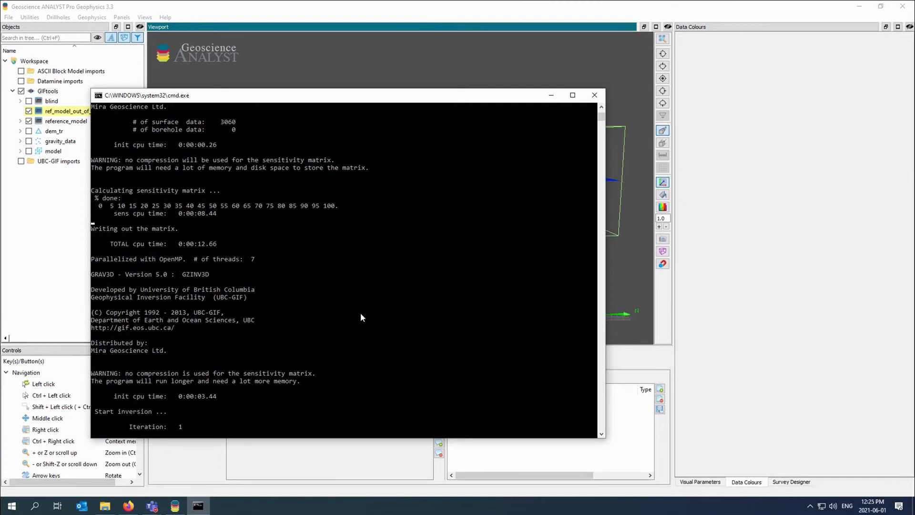
Show the model mesh coloured by RockCode geology with reference_model hidden.
{"action": "left_click", "coordinate": [20, 151]}
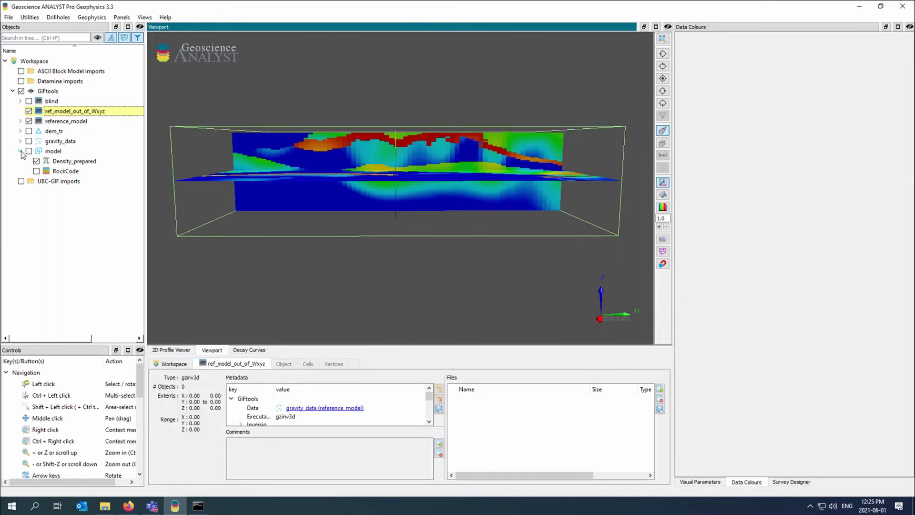
{"action": "left_click", "coordinate": [29, 151]}
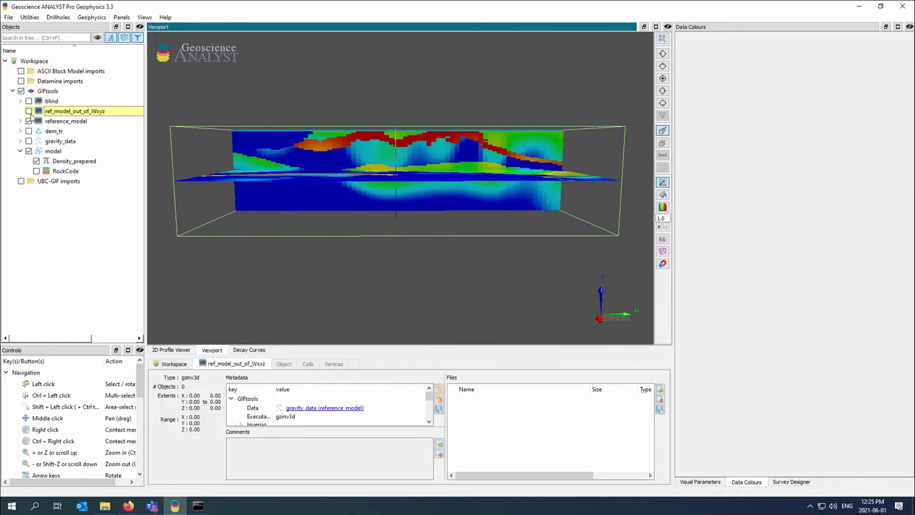
{"action": "left_click", "coordinate": [29, 121]}
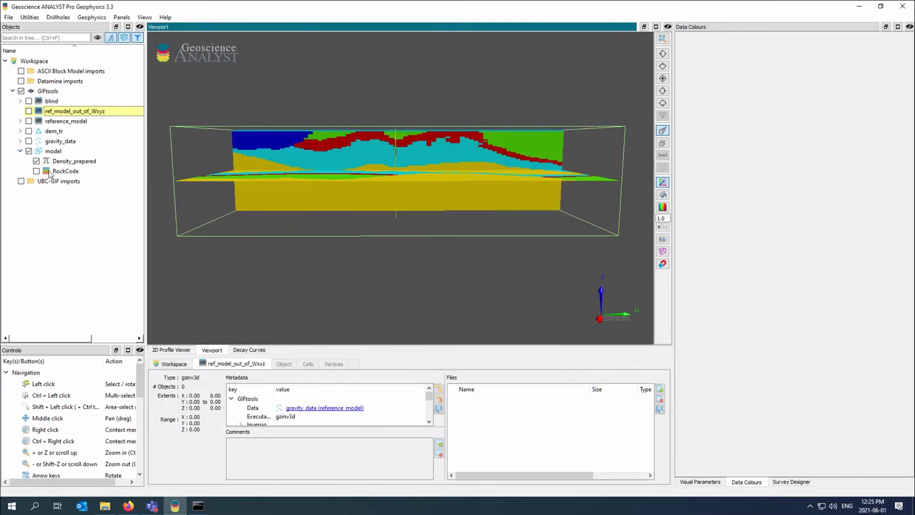
{"action": "left_click", "coordinate": [37, 170]}
{"action": "mouse_move", "coordinate": [295, 185]}
{"action": "left_mouse_down"}
{"action": "mouse_move", "coordinate": [322, 198]}
{"action": "mouse_move", "coordinate": [337, 222]}
{"action": "mouse_move", "coordinate": [324, 217]}
{"action": "left_mouse_up"}
Create RockCode_weights face weights from RockCode with value 0.01.
{"action": "right_click", "coordinate": [75, 172]}
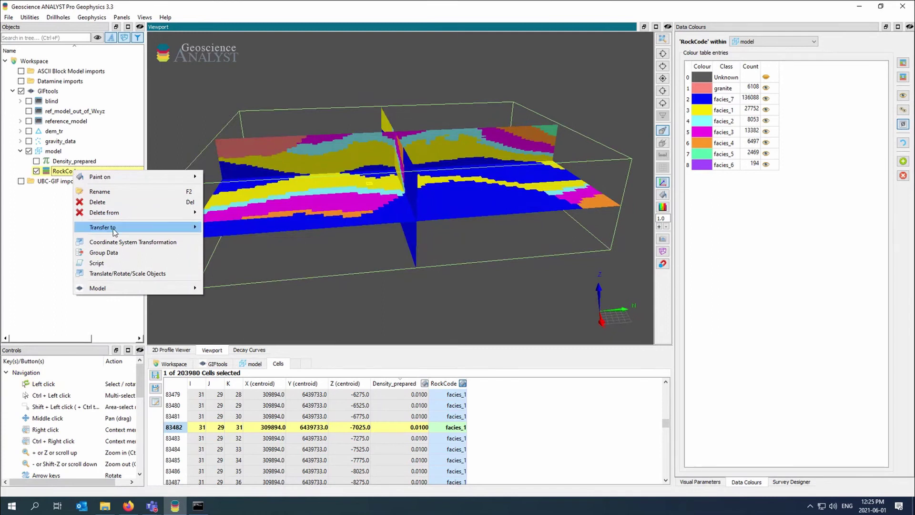
{"action": "mouse_move", "coordinate": [174, 289]}
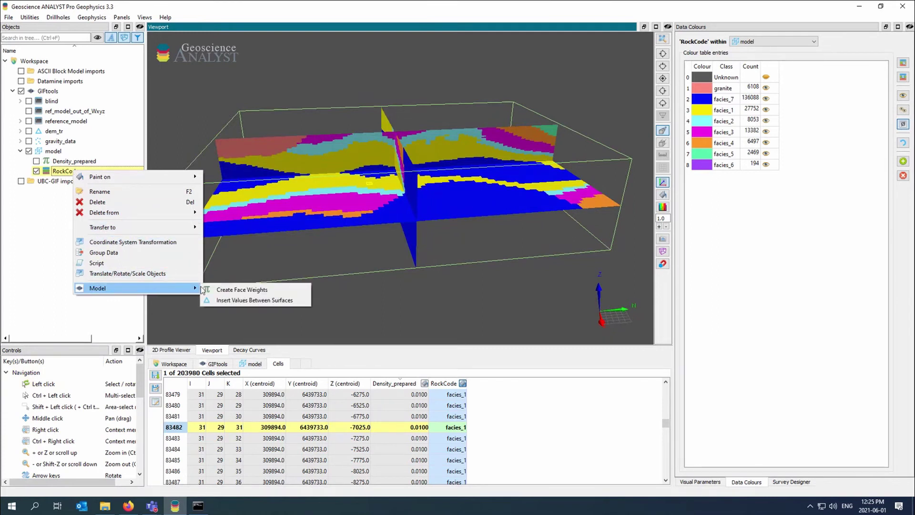
{"action": "left_click", "coordinate": [237, 290]}
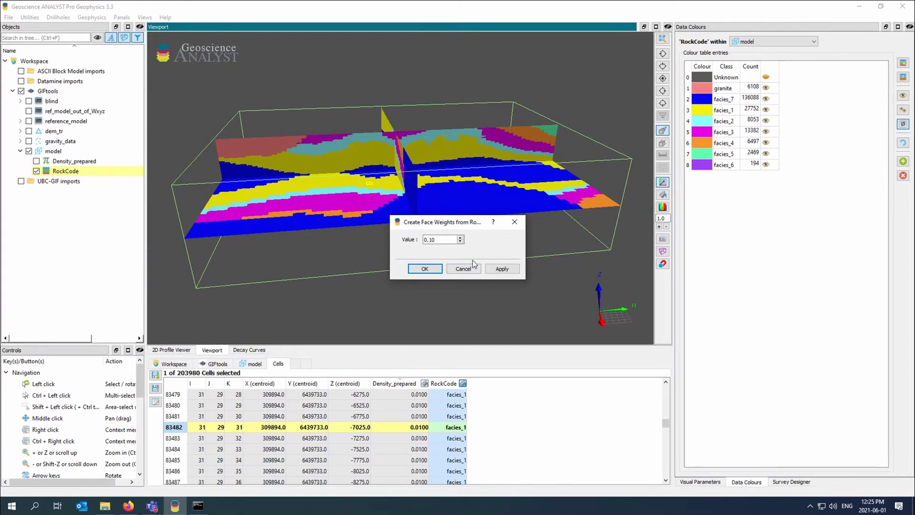
{"action": "left_click_drag", "start_coordinate": [443, 239], "coordinate": [416, 243]}
{"action": "type", "text": "0."}
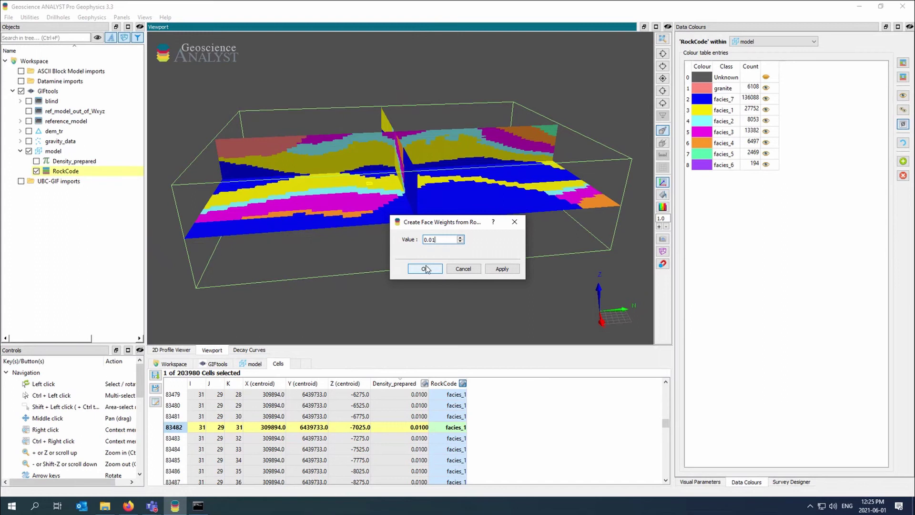
{"action": "left_click", "coordinate": [425, 268]}
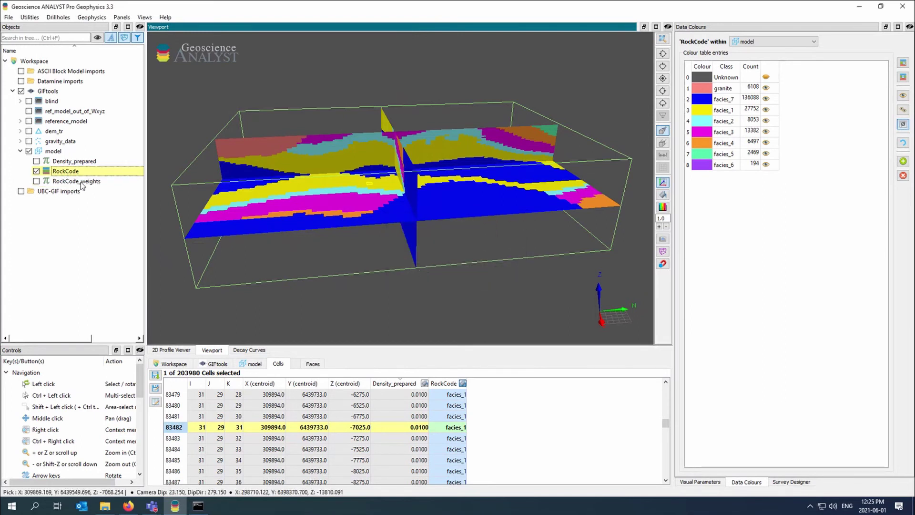
Display a RockCode_weights isosurface with the range maximum set to 0.9.
{"action": "left_click", "coordinate": [79, 182]}
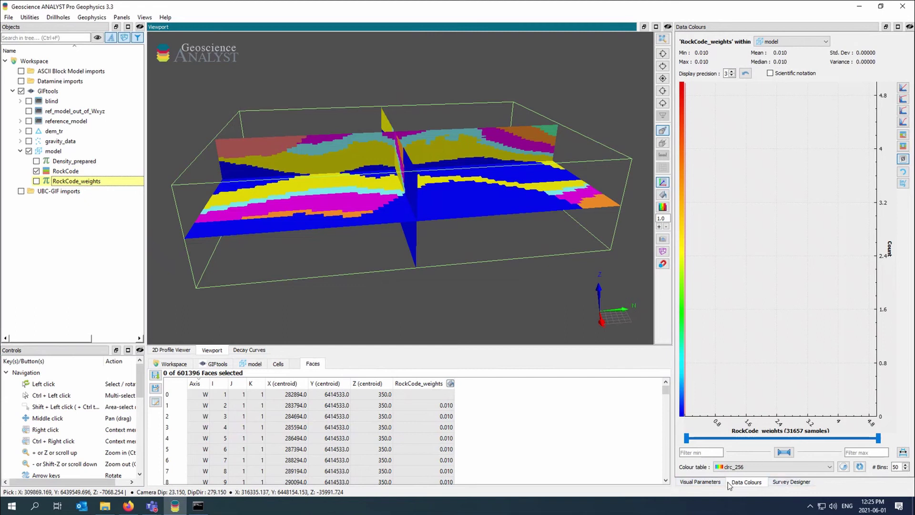
{"action": "left_click", "coordinate": [705, 482]}
{"action": "scroll", "coordinate": [715, 315], "scroll_direction": "down", "scroll_amount": 2}
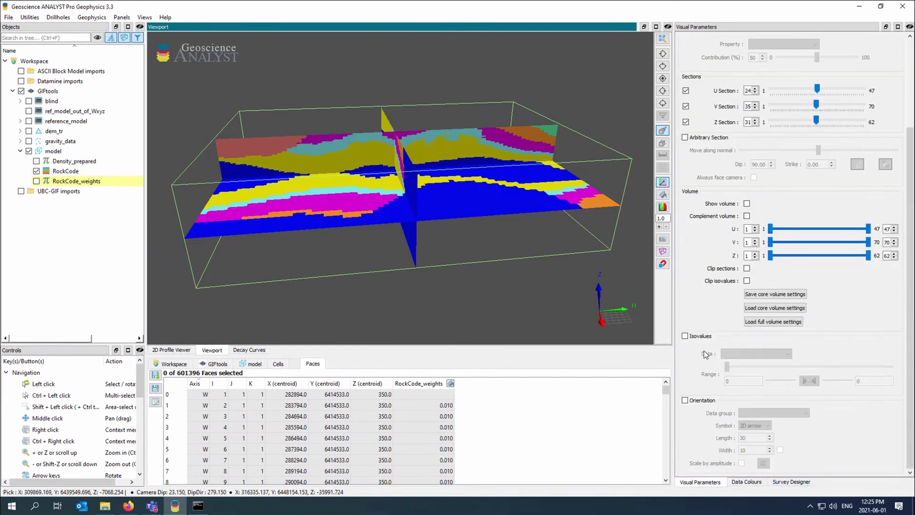
{"action": "left_click", "coordinate": [693, 337]}
{"action": "left_click", "coordinate": [758, 353]}
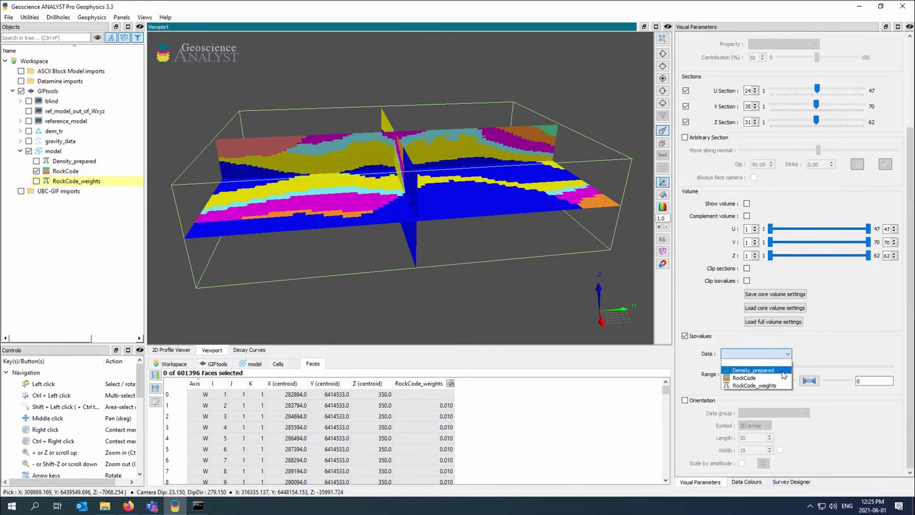
{"action": "left_click", "coordinate": [780, 388]}
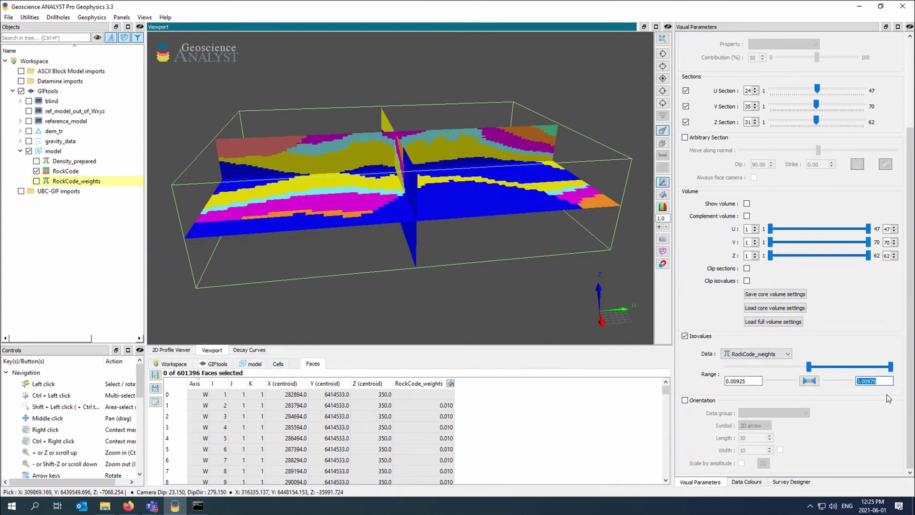
{"action": "type", "text": "0.9"}
{"action": "key", "text": "Return"}
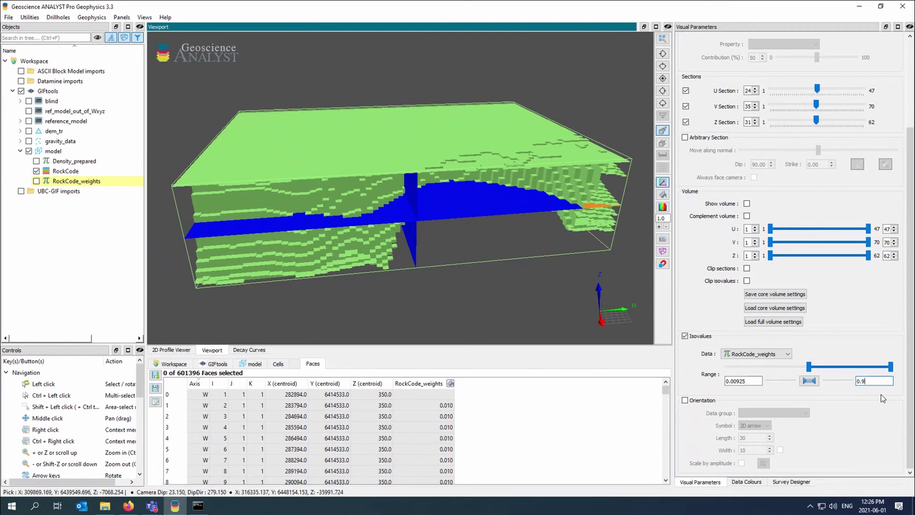
Orbit and zoom into the block model to inspect the RockCode_weights isosurface.
{"action": "left_click_drag", "start_coordinate": [495, 230], "coordinate": [386, 231]}
{"action": "scroll", "coordinate": [385, 227], "scroll_direction": "up", "scroll_amount": 5}
{"action": "middle_click_drag", "start_coordinate": [385, 227], "coordinate": [505, 213]}
{"action": "left_click_drag", "start_coordinate": [502, 215], "coordinate": [515, 243]}
{"action": "left_click", "coordinate": [513, 229]}
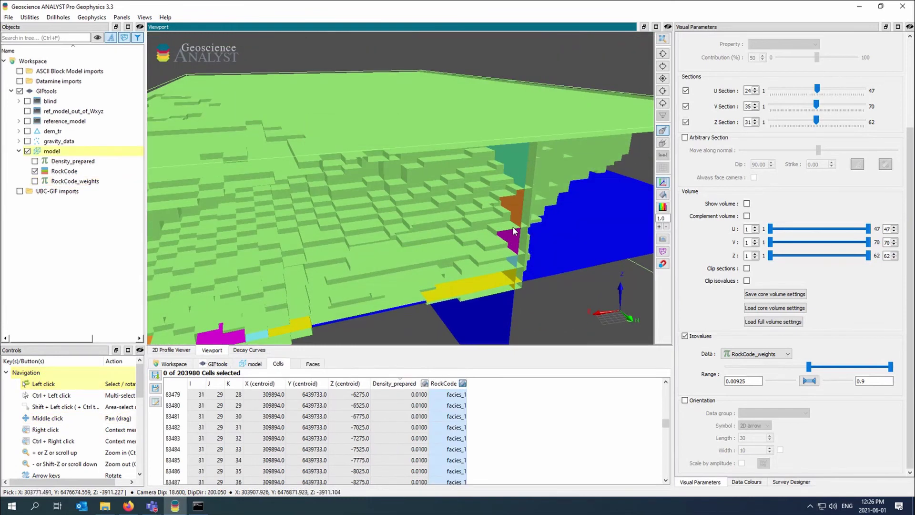
{"action": "middle_click_drag", "start_coordinate": [508, 230], "coordinate": [508, 229]}
{"action": "scroll", "coordinate": [509, 230], "scroll_direction": "up", "scroll_amount": 3}
{"action": "scroll", "coordinate": [518, 240], "scroll_direction": "down", "scroll_amount": 2}
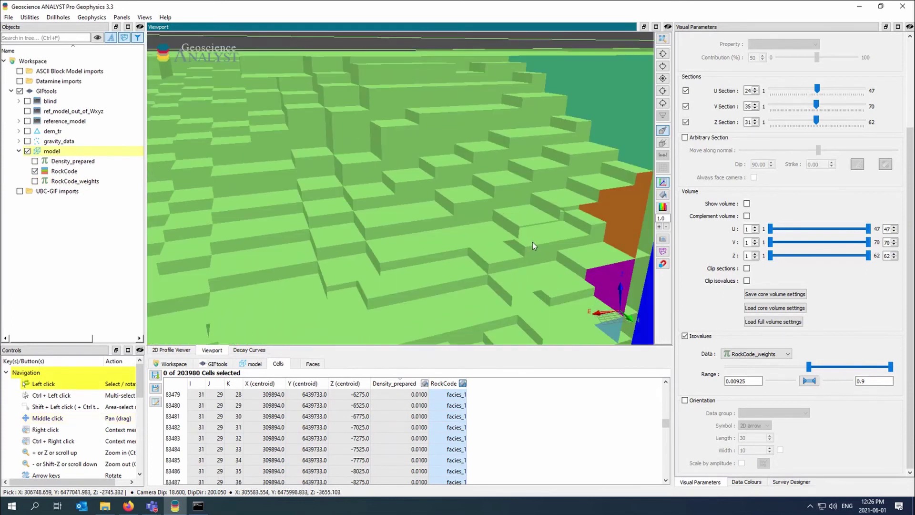
{"action": "scroll", "coordinate": [533, 242], "scroll_direction": "down", "scroll_amount": 1}
{"action": "scroll", "coordinate": [533, 241], "scroll_direction": "down", "scroll_amount": 2}
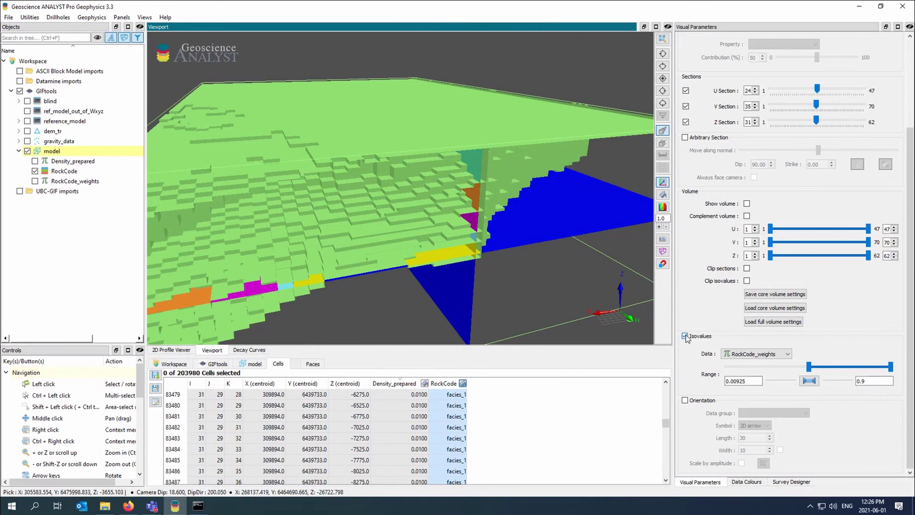
Turn off the isosurface, show RockCode_weights alone, and bring up the inversion console.
{"action": "left_click", "coordinate": [685, 336]}
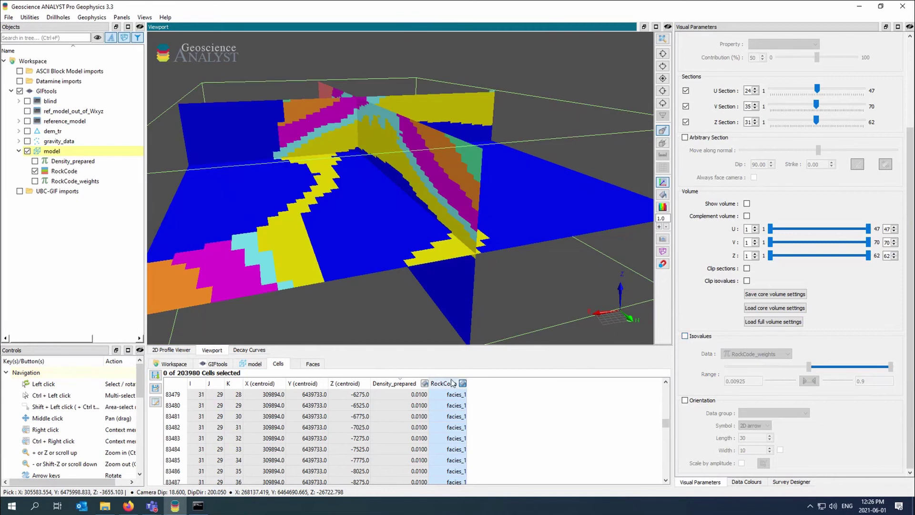
{"action": "left_click", "coordinate": [35, 181]}
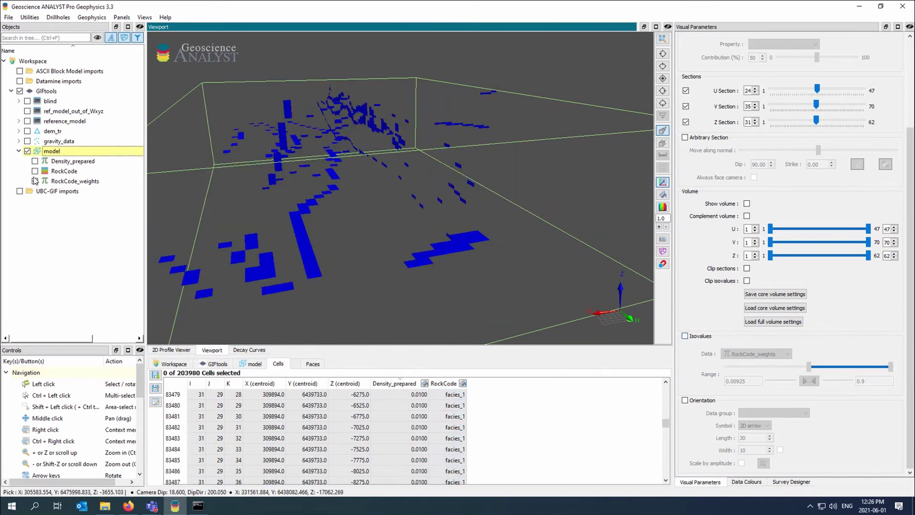
{"action": "left_click", "coordinate": [35, 181]}
{"action": "left_click", "coordinate": [35, 181]}
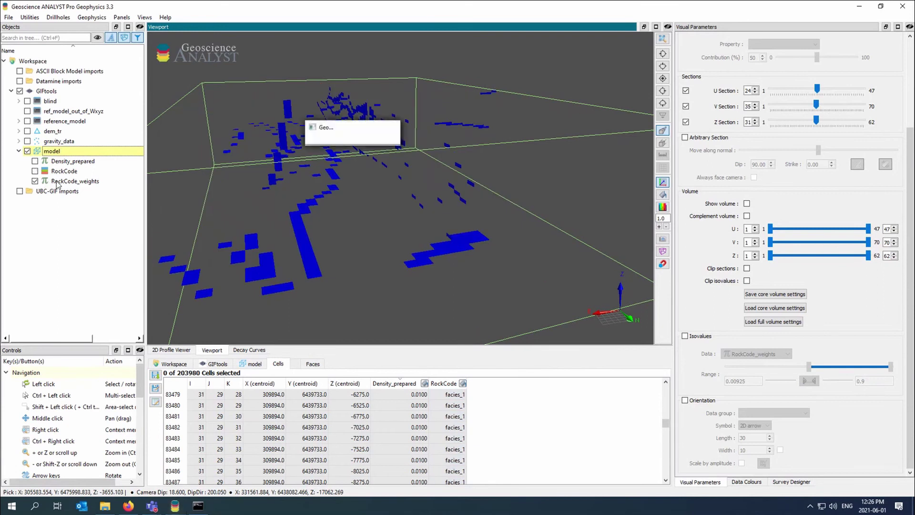
{"action": "left_click", "coordinate": [57, 183]}
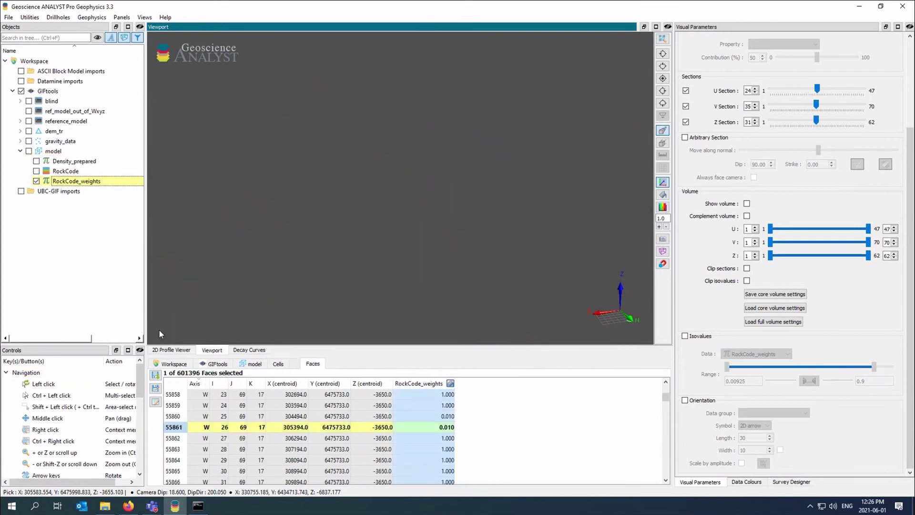
{"action": "left_click", "coordinate": [198, 505]}
Load and display the ref_model_out_of_Wxyz inversion results.
{"action": "key", "text": "Return"}
{"action": "right_click", "coordinate": [70, 112]}
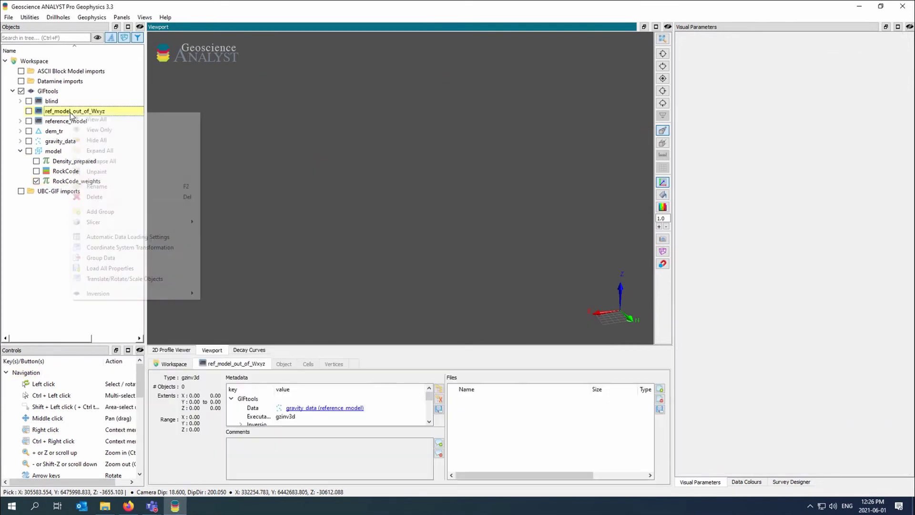
{"action": "mouse_move", "coordinate": [193, 293]}
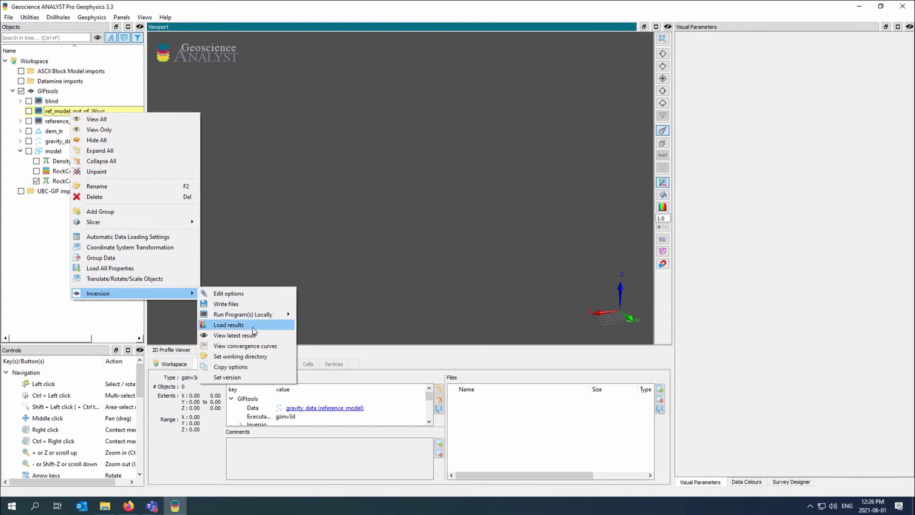
{"action": "left_click", "coordinate": [245, 346]}
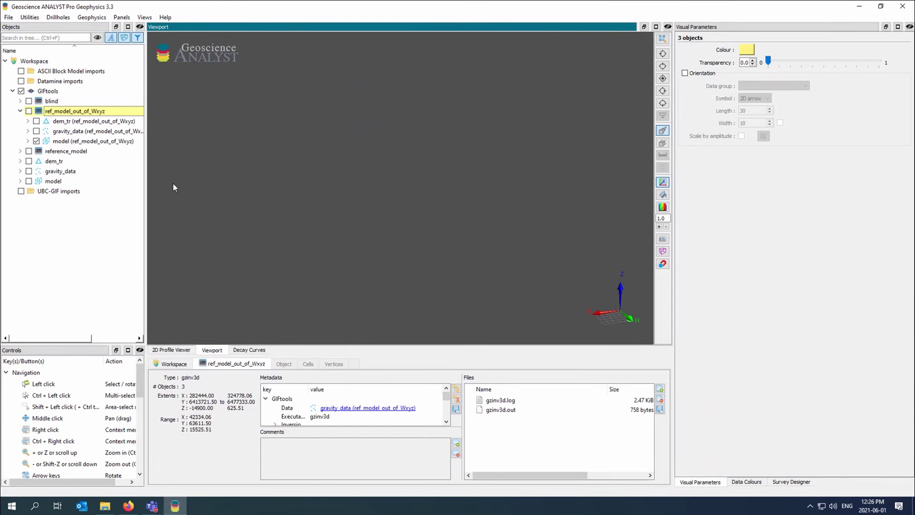
{"action": "left_click", "coordinate": [29, 110]}
{"action": "left_click", "coordinate": [28, 141]}
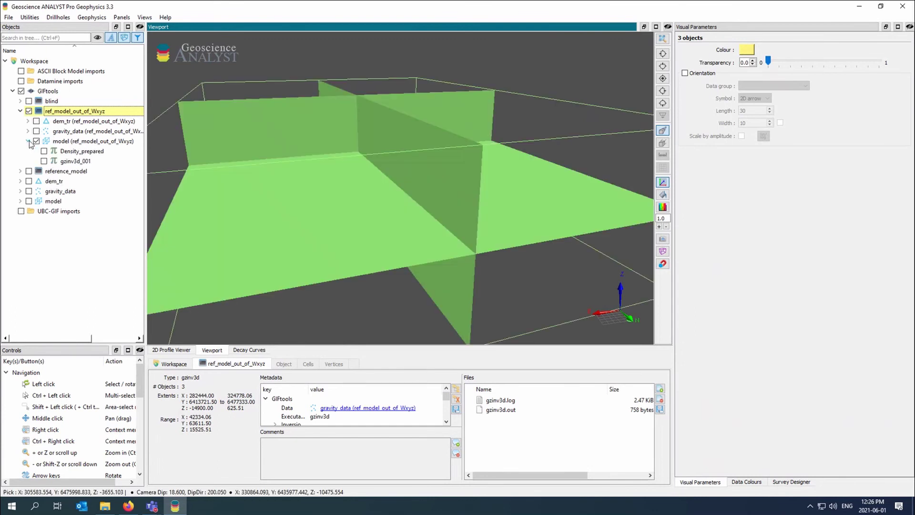
{"action": "left_click", "coordinate": [20, 110]}
Copy ref_model_out_of_Wxyz's inversion options into a new group and begin renaming it.
{"action": "right_click", "coordinate": [45, 111]}
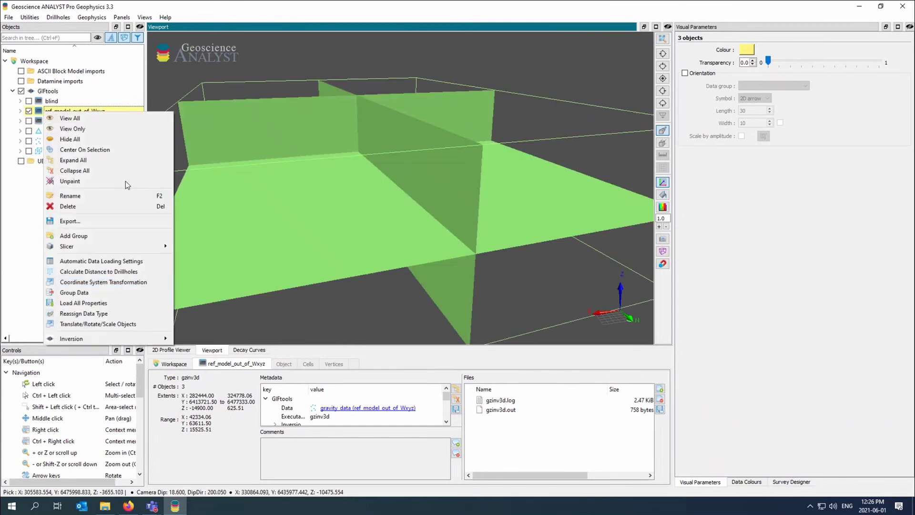
{"action": "mouse_move", "coordinate": [146, 336]}
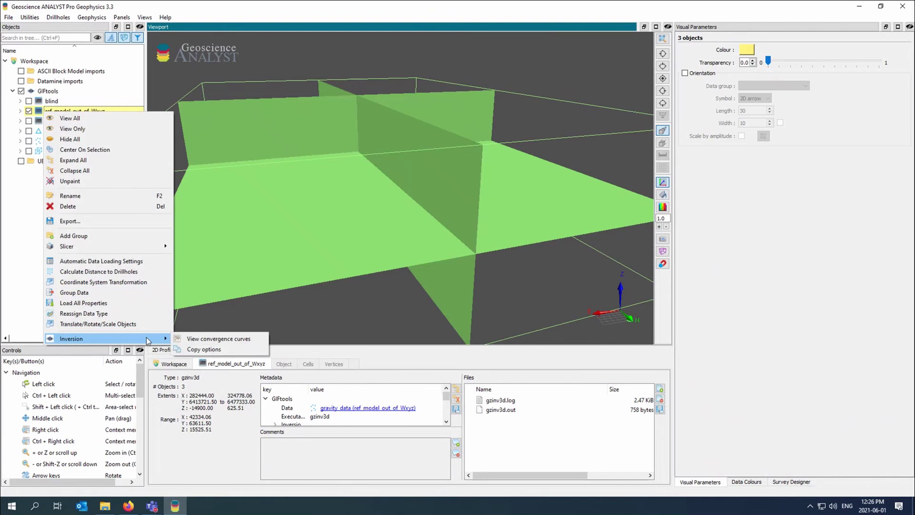
{"action": "left_click", "coordinate": [207, 349]}
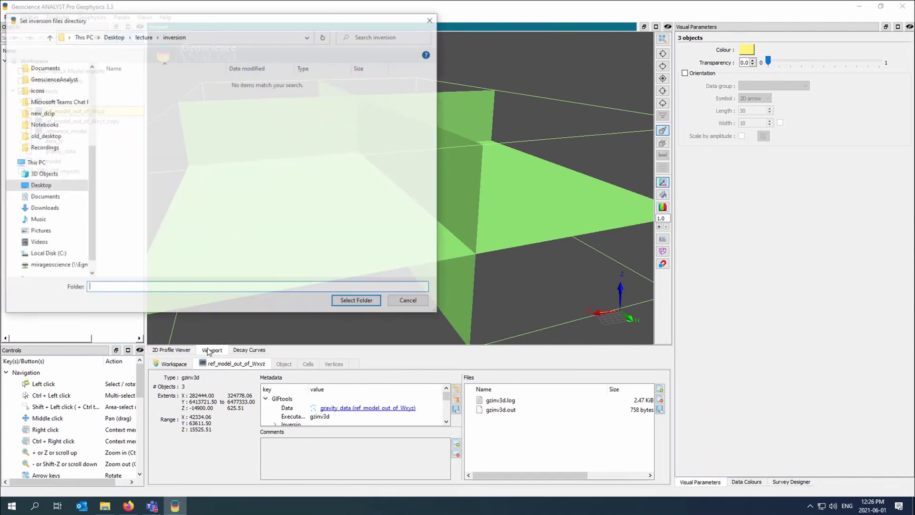
{"action": "left_click", "coordinate": [358, 302]}
{"action": "right_click", "coordinate": [61, 121]}
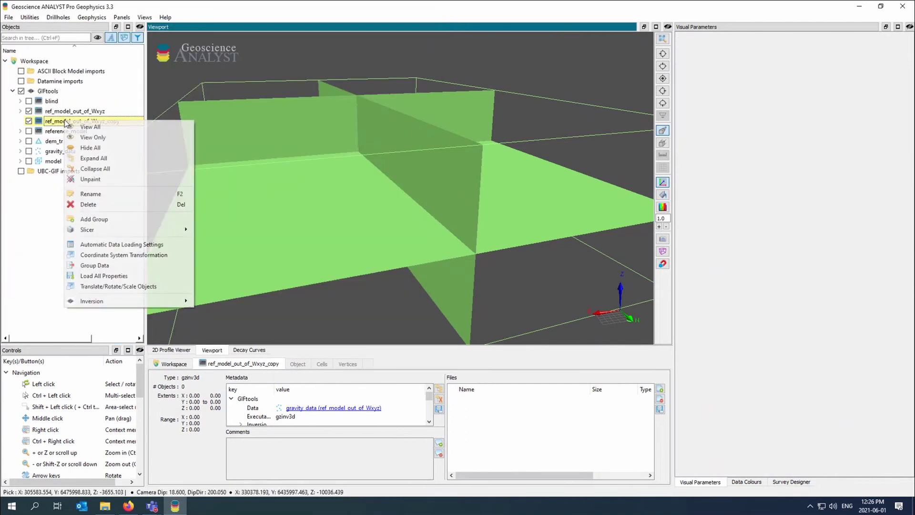
{"action": "left_click", "coordinate": [61, 120]}
Name the copy face_weights and set data gravity_data, mesh model, topography dem_tr.
{"action": "type", "text": "face"}
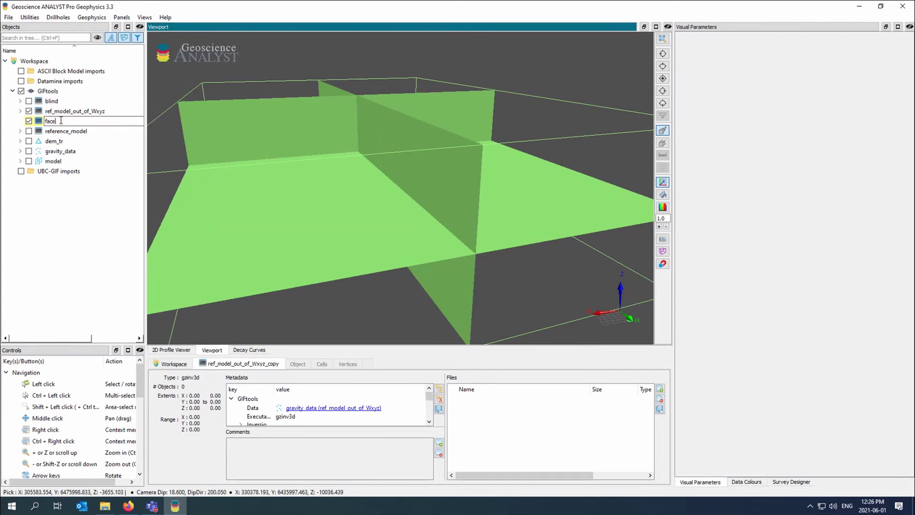
{"action": "type", "text": "_weights"}
{"action": "key", "text": "Return"}
{"action": "right_click", "coordinate": [67, 112]}
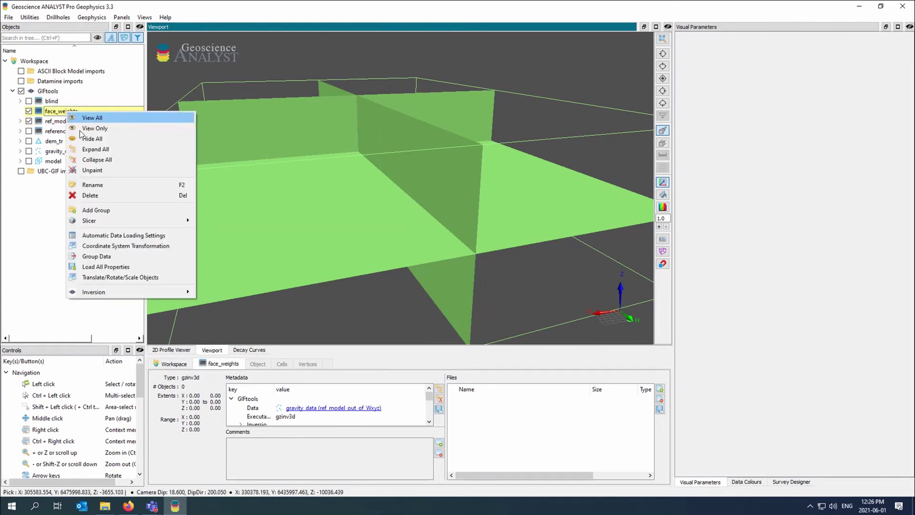
{"action": "mouse_move", "coordinate": [158, 291]}
{"action": "left_click", "coordinate": [219, 292]}
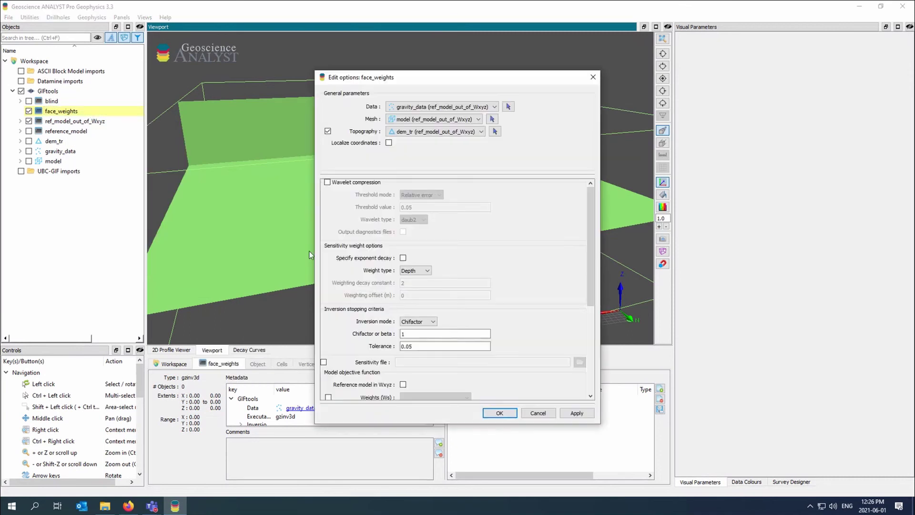
{"action": "left_click", "coordinate": [443, 106]}
{"action": "left_click", "coordinate": [450, 123]}
{"action": "left_click", "coordinate": [450, 119]}
{"action": "left_click", "coordinate": [429, 125]}
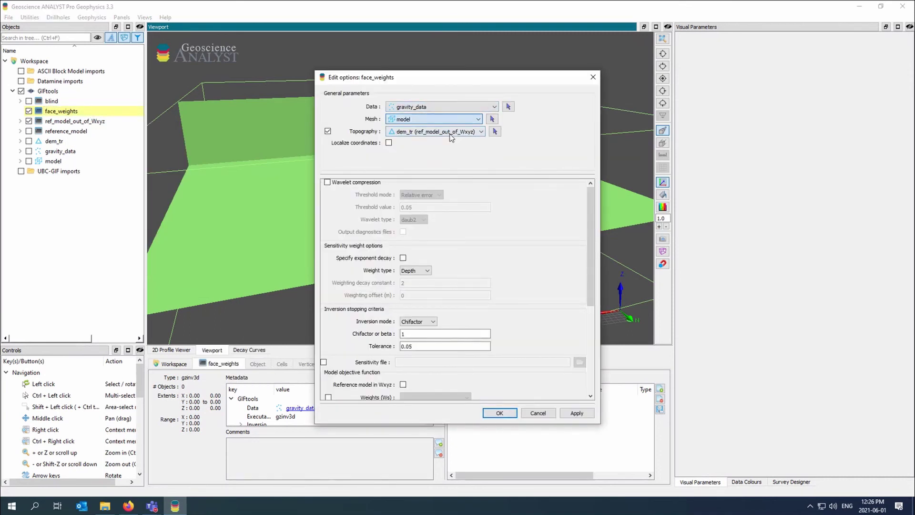
{"action": "left_click", "coordinate": [453, 132]}
{"action": "left_click", "coordinate": [453, 150]}
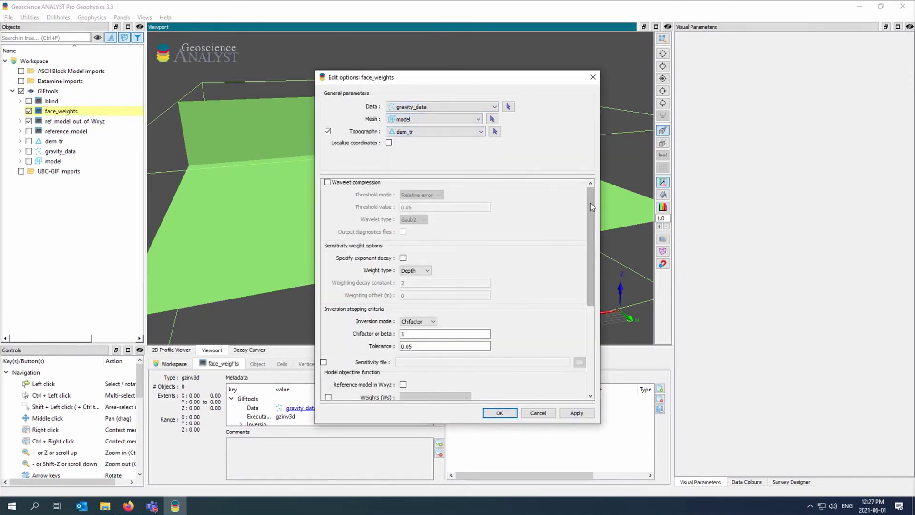
Use a constant 0 reference model and RockCode_weights as Wxyz weights, then save.
{"action": "left_click_drag", "start_coordinate": [590, 203], "coordinate": [599, 315]}
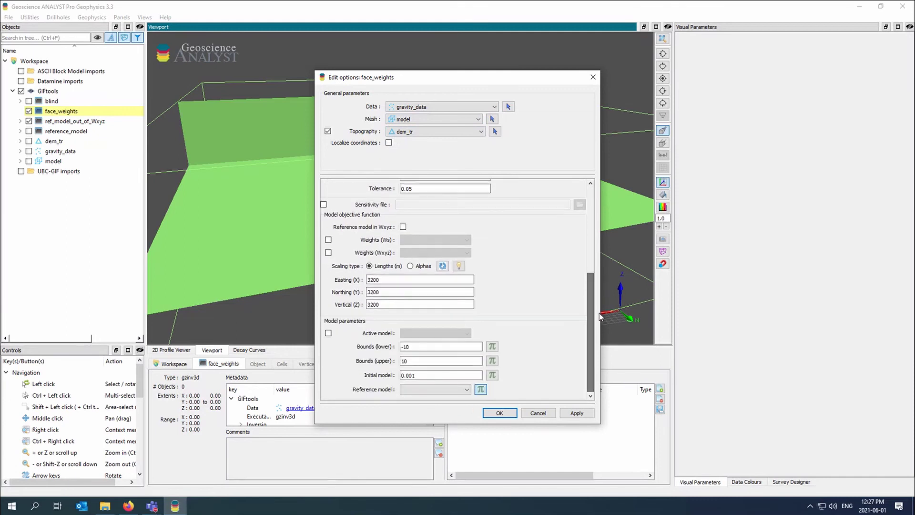
{"action": "left_click", "coordinate": [480, 389]}
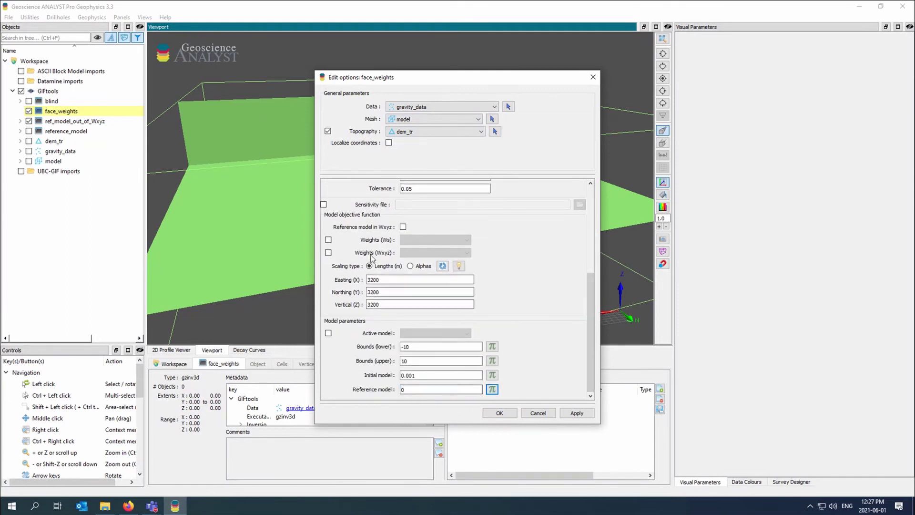
{"action": "left_click", "coordinate": [328, 252]}
{"action": "left_click", "coordinate": [455, 253]}
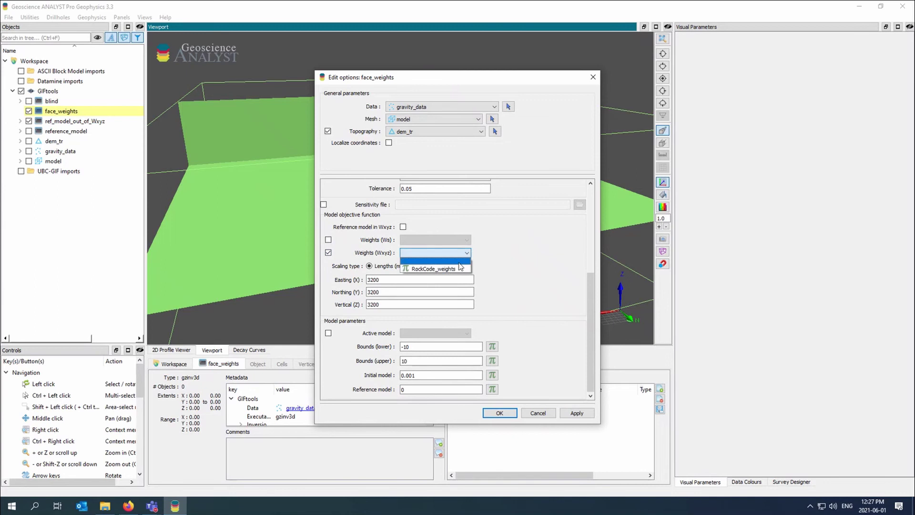
{"action": "left_click", "coordinate": [452, 269]}
{"action": "left_click", "coordinate": [488, 413]}
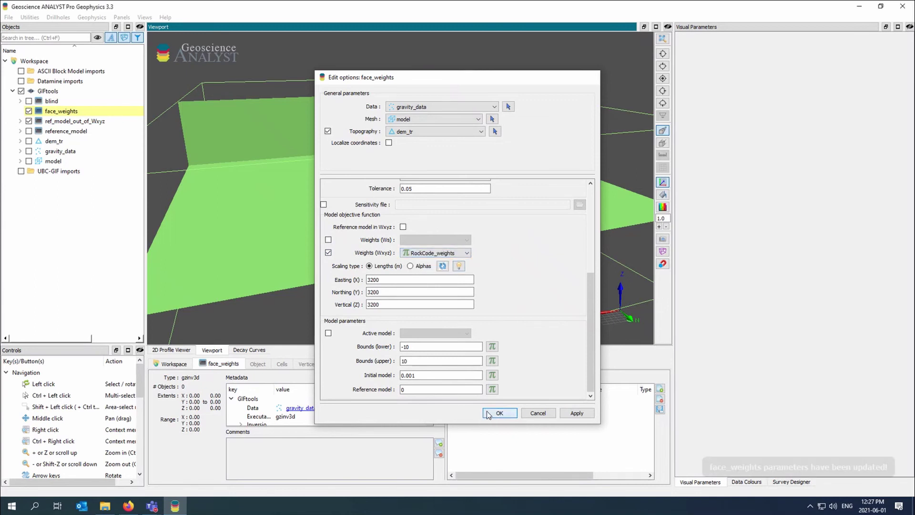
Write the face_weights inversion files and run the inversion programs.
{"action": "right_click", "coordinate": [65, 112]}
{"action": "mouse_move", "coordinate": [162, 293]}
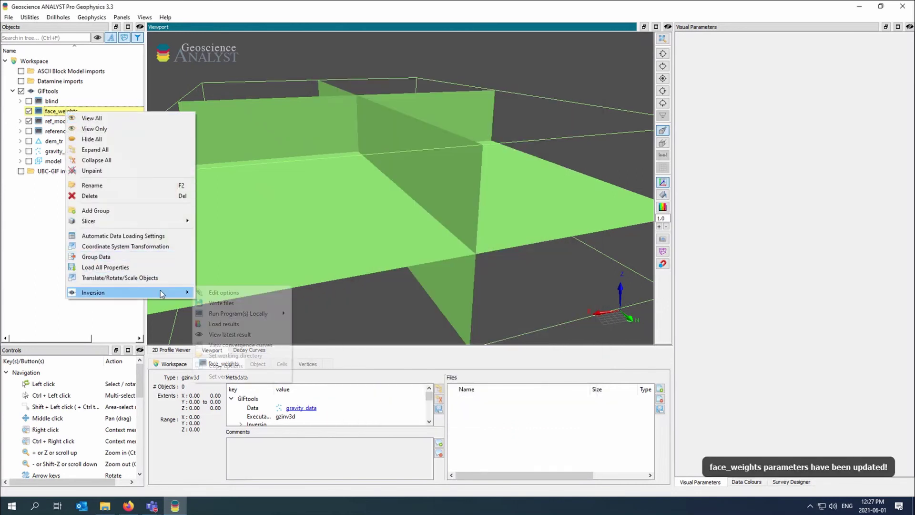
{"action": "left_click", "coordinate": [239, 303]}
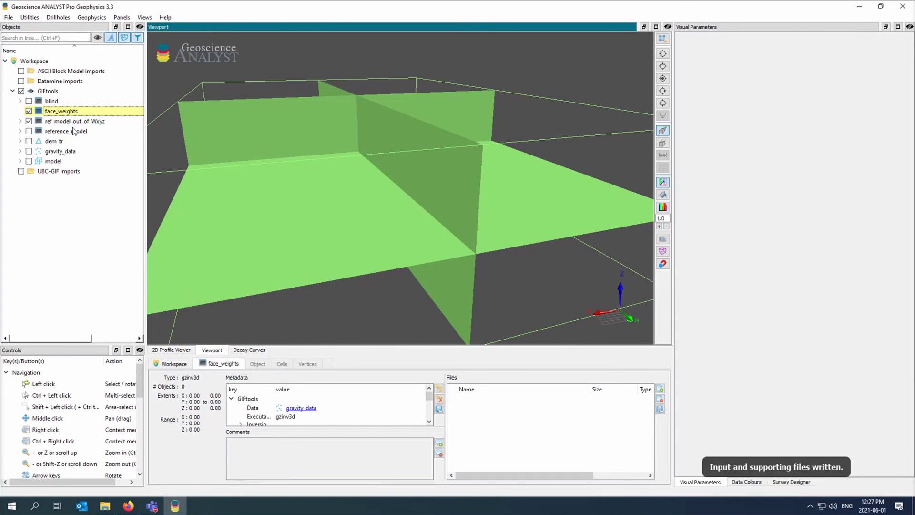
{"action": "right_click", "coordinate": [73, 126]}
{"action": "mouse_move", "coordinate": [143, 308]}
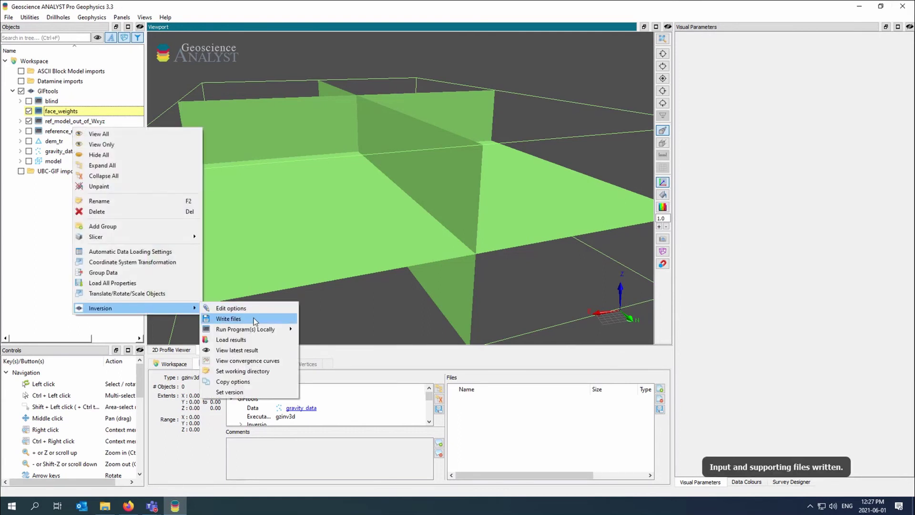
{"action": "mouse_move", "coordinate": [286, 329]}
{"action": "left_click", "coordinate": [326, 328]}
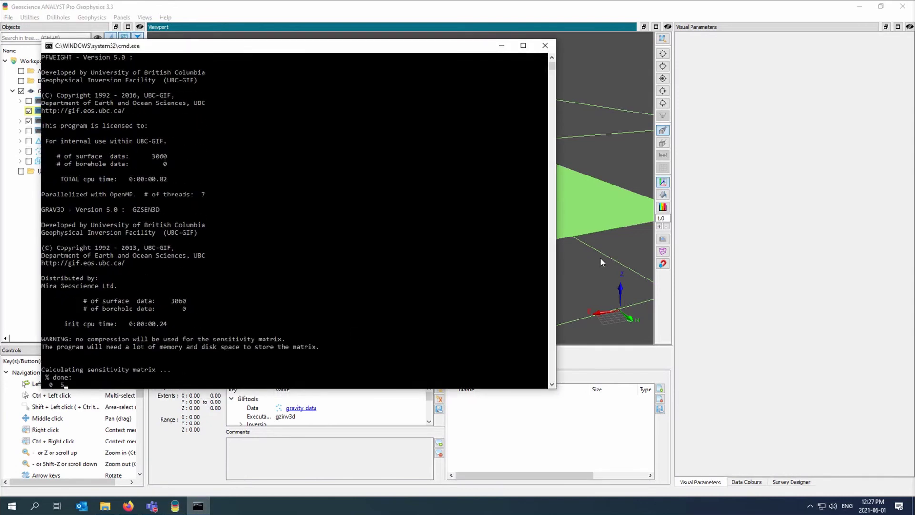
Display ref_model_out_of_Wxyz's gzinv3d_001 model reassigned to the Density_prepared data type.
{"action": "left_click", "coordinate": [600, 258]}
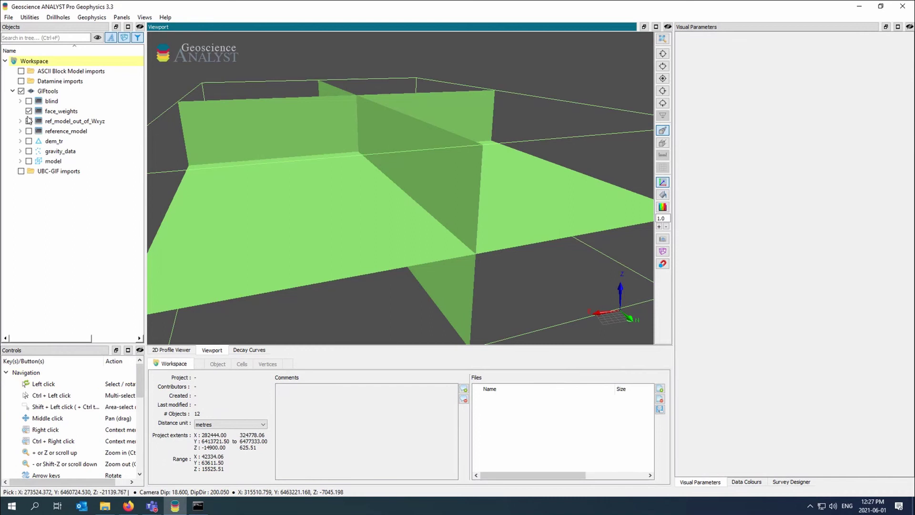
{"action": "left_click_drag", "start_coordinate": [286, 171], "coordinate": [362, 186]}
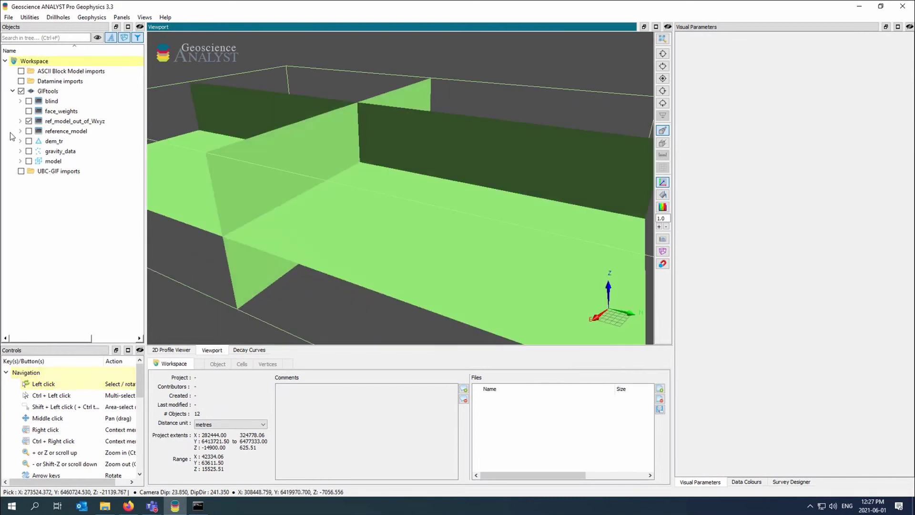
{"action": "left_click", "coordinate": [20, 121]}
{"action": "left_click", "coordinate": [44, 170]}
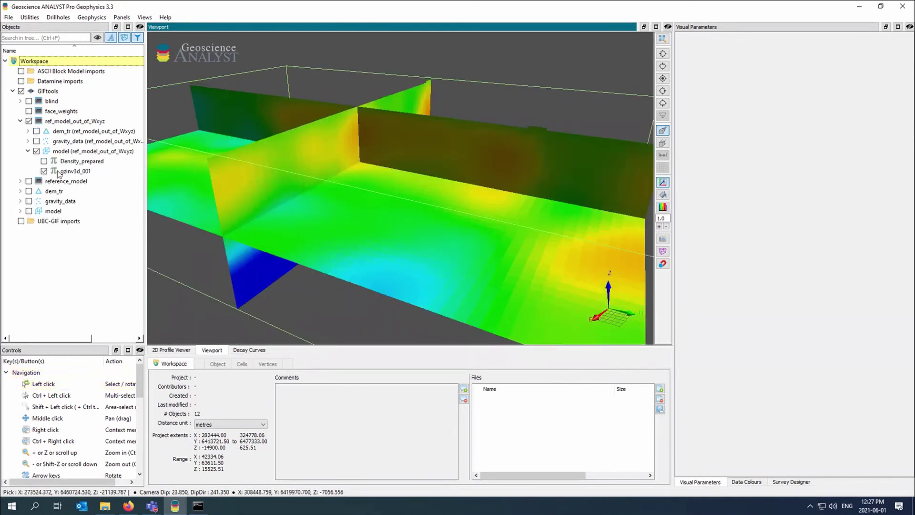
{"action": "right_click", "coordinate": [91, 200]}
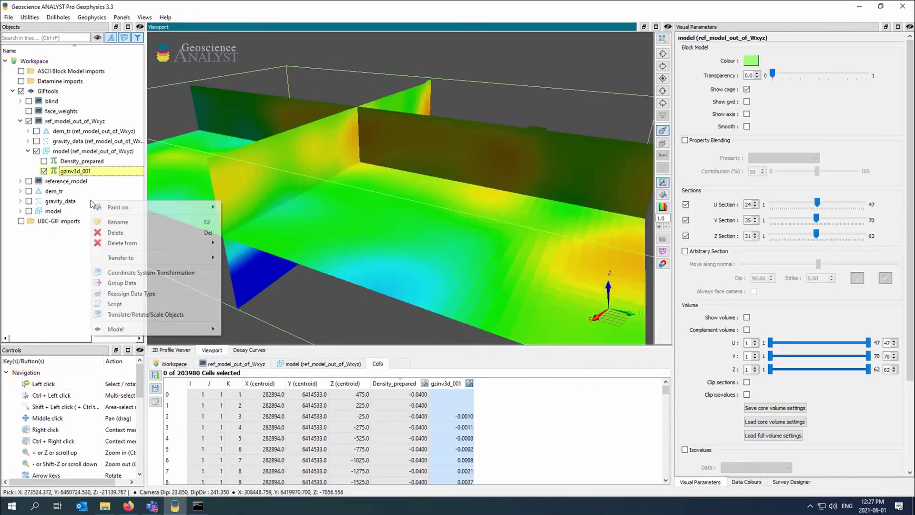
{"action": "left_click", "coordinate": [138, 293]}
{"action": "left_click", "coordinate": [361, 244]}
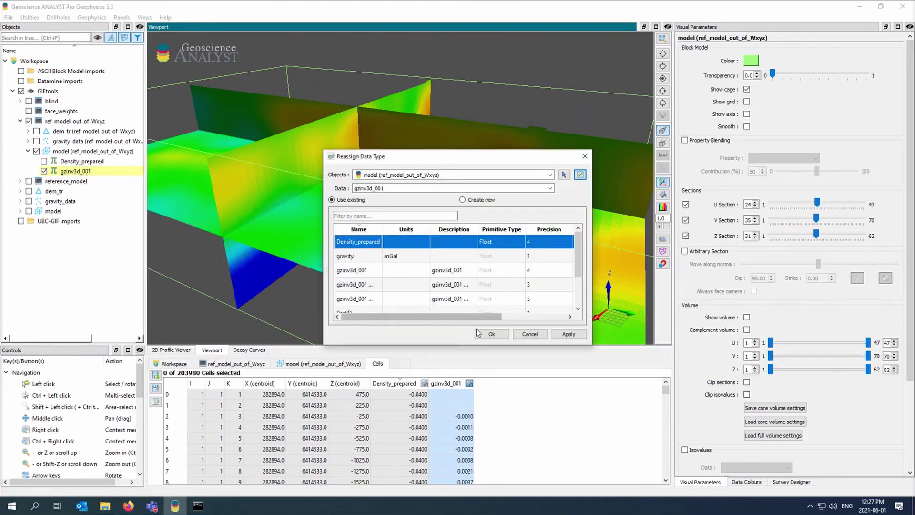
{"action": "left_click", "coordinate": [491, 333]}
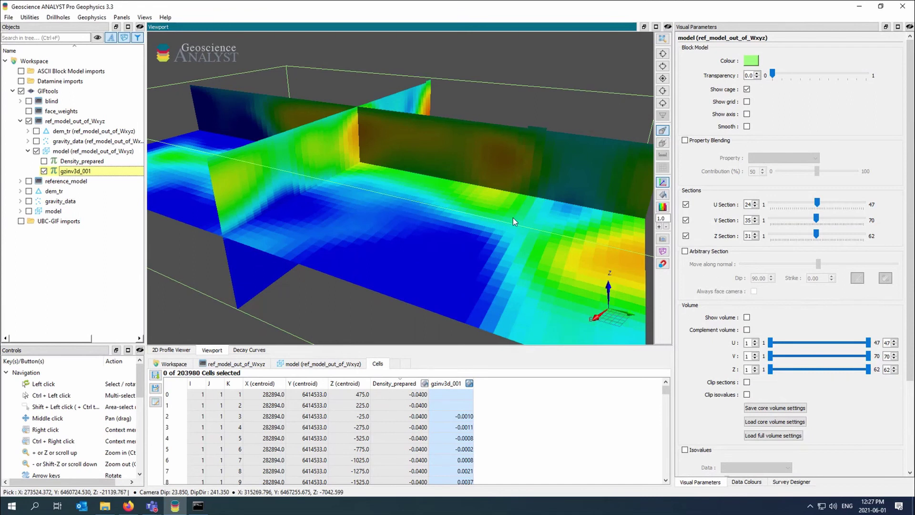
Rotate around the recovered model sections and pick a cell to read its value.
{"action": "scroll", "coordinate": [512, 217], "scroll_direction": "down", "scroll_amount": 5}
{"action": "left_click_drag", "start_coordinate": [512, 218], "coordinate": [562, 190]}
{"action": "scroll", "coordinate": [384, 133], "scroll_direction": "up", "scroll_amount": 3}
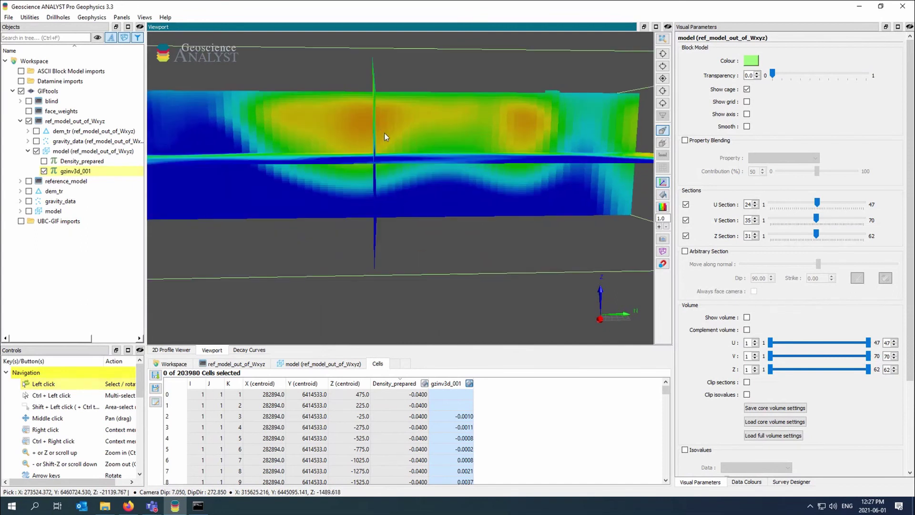
{"action": "mouse_move", "coordinate": [377, 130]}
{"action": "left_mouse_down"}
{"action": "mouse_move", "coordinate": [370, 240]}
{"action": "mouse_move", "coordinate": [377, 133]}
{"action": "left_mouse_up"}
{"action": "scroll", "coordinate": [378, 132], "scroll_direction": "down", "scroll_amount": 3}
{"action": "mouse_move", "coordinate": [419, 167]}
{"action": "left_mouse_down"}
{"action": "mouse_move", "coordinate": [433, 165]}
{"action": "mouse_move", "coordinate": [412, 160]}
{"action": "mouse_move", "coordinate": [413, 168]}
{"action": "mouse_move", "coordinate": [435, 173]}
{"action": "left_mouse_up"}
{"action": "scroll", "coordinate": [420, 176], "scroll_direction": "up", "scroll_amount": 5}
{"action": "left_click", "coordinate": [411, 147]}
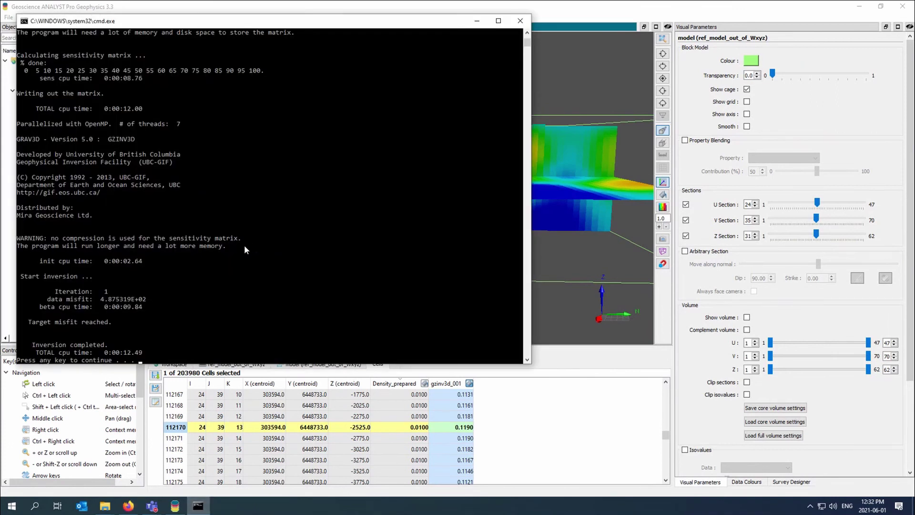
Load the face_weights inversion results from its convergence plot.
{"action": "key", "text": "Return"}
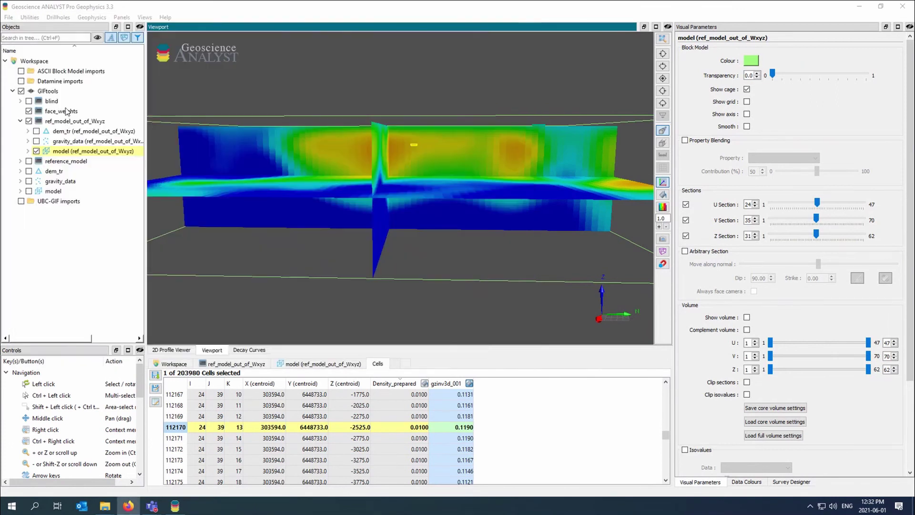
{"action": "right_click", "coordinate": [65, 111]}
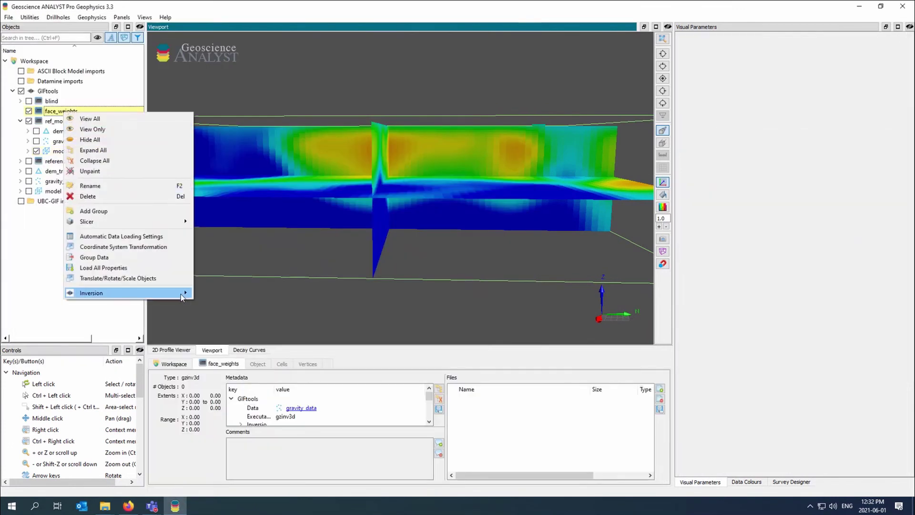
{"action": "mouse_move", "coordinate": [184, 292]}
{"action": "left_click", "coordinate": [238, 313]}
{"action": "left_click", "coordinate": [493, 330]}
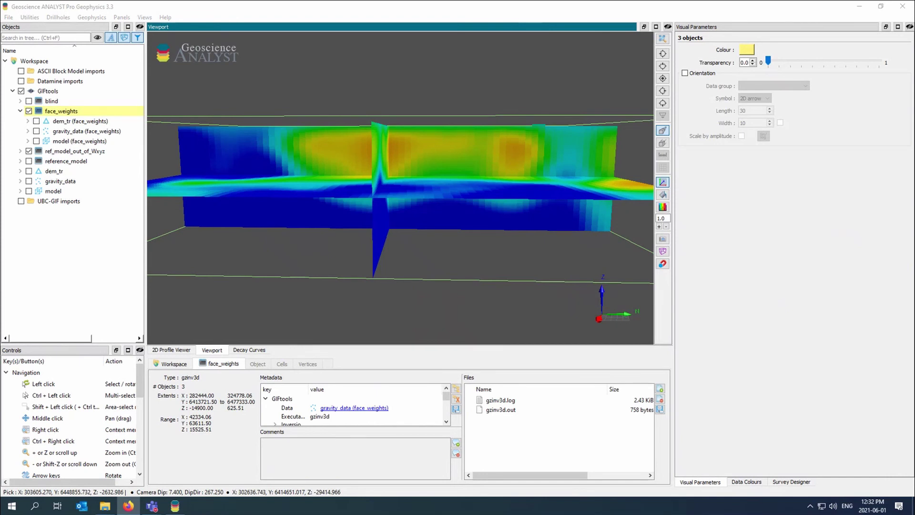
{"action": "left_click", "coordinate": [27, 141]}
{"action": "left_click", "coordinate": [28, 131]}
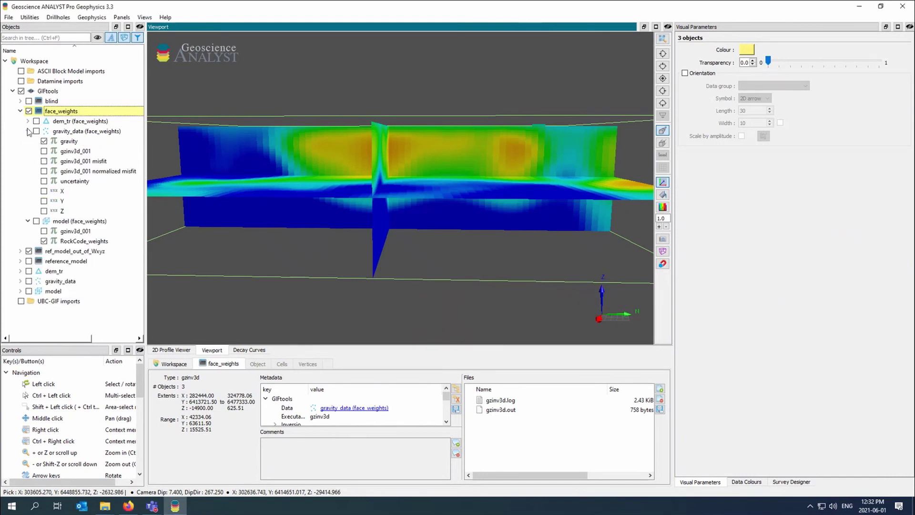
{"action": "left_click", "coordinate": [28, 131]}
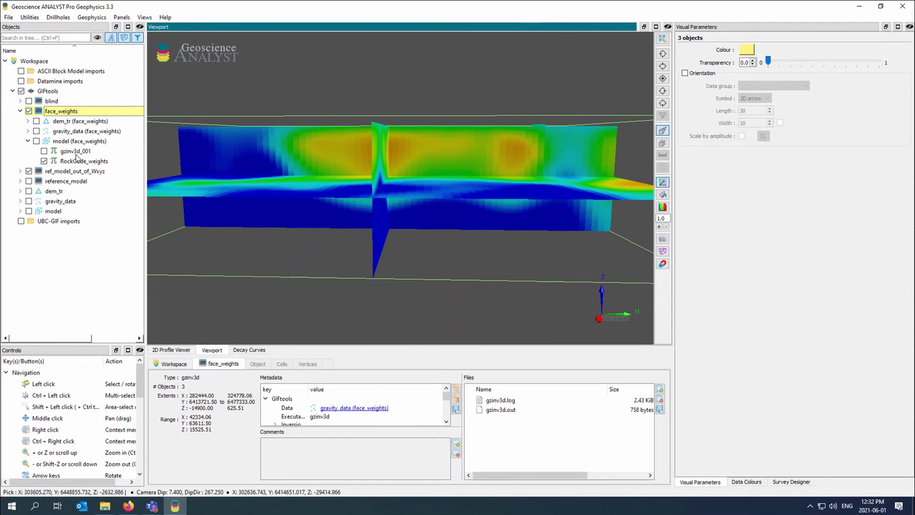
Swap ref_model_out_of_Wxyz for face_weights' gzinv3d_001 model, reassigned to Density_prepared.
{"action": "left_click", "coordinate": [29, 171]}
{"action": "left_click", "coordinate": [36, 141]}
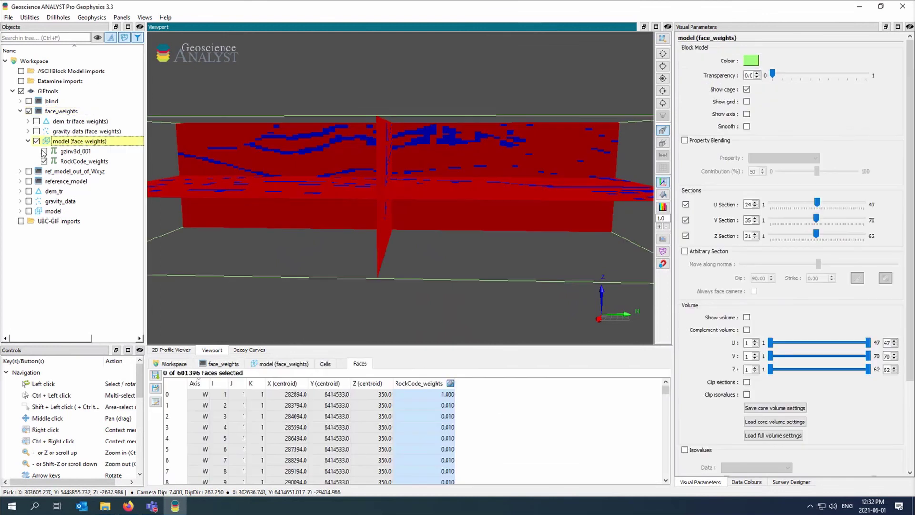
{"action": "left_click", "coordinate": [44, 151]}
{"action": "left_click", "coordinate": [74, 151]}
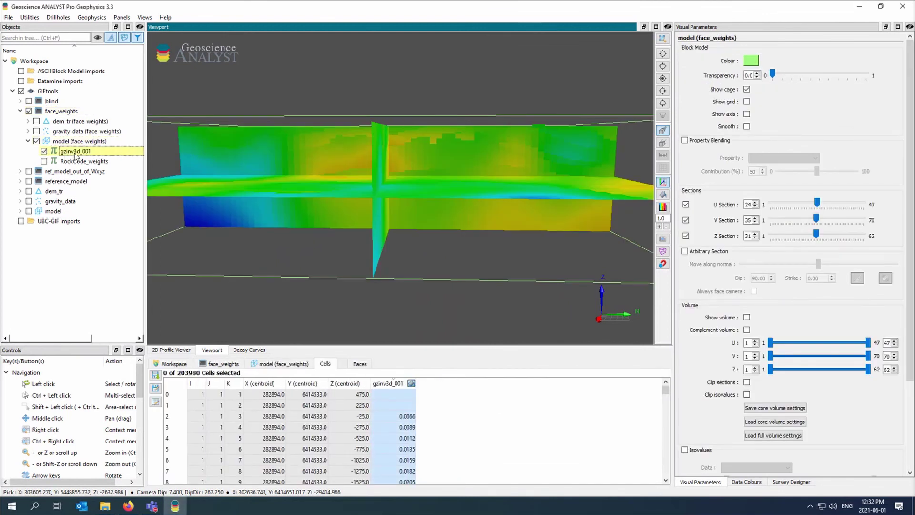
{"action": "right_click", "coordinate": [74, 155]}
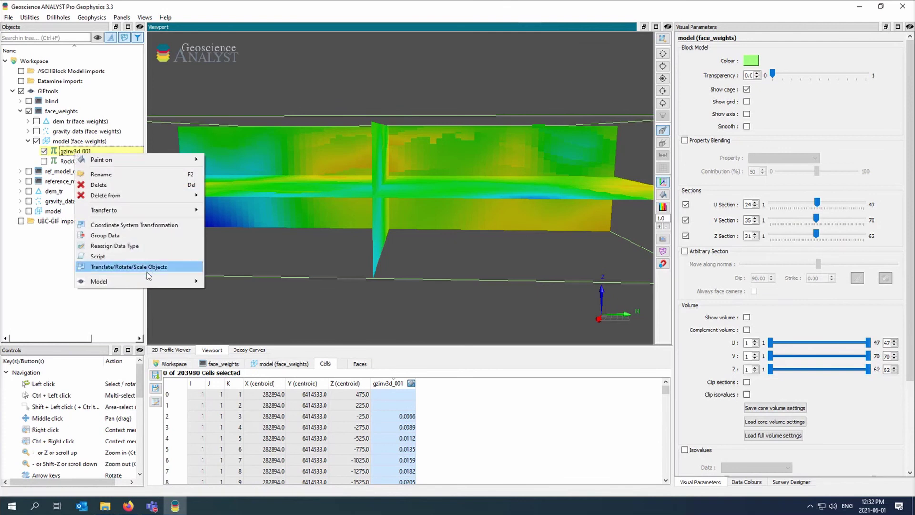
{"action": "left_click", "coordinate": [143, 244]}
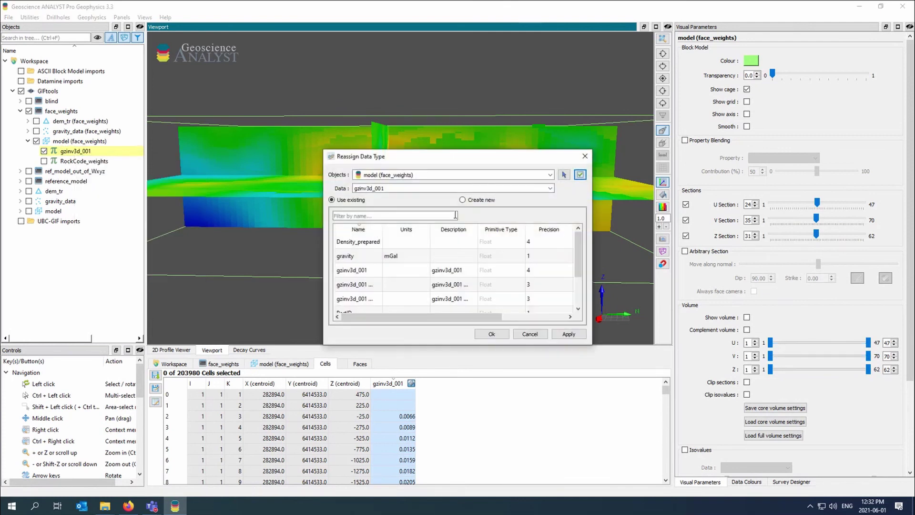
{"action": "left_click", "coordinate": [376, 243]}
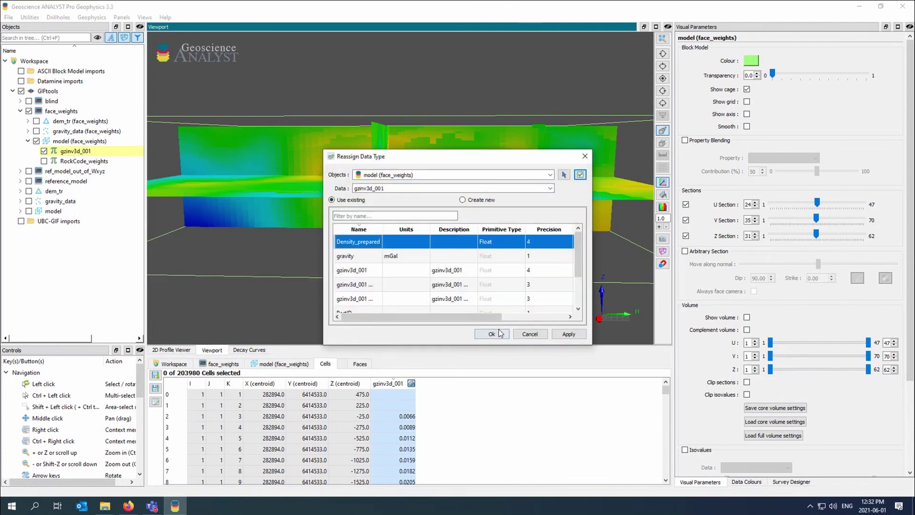
{"action": "left_click", "coordinate": [494, 335]}
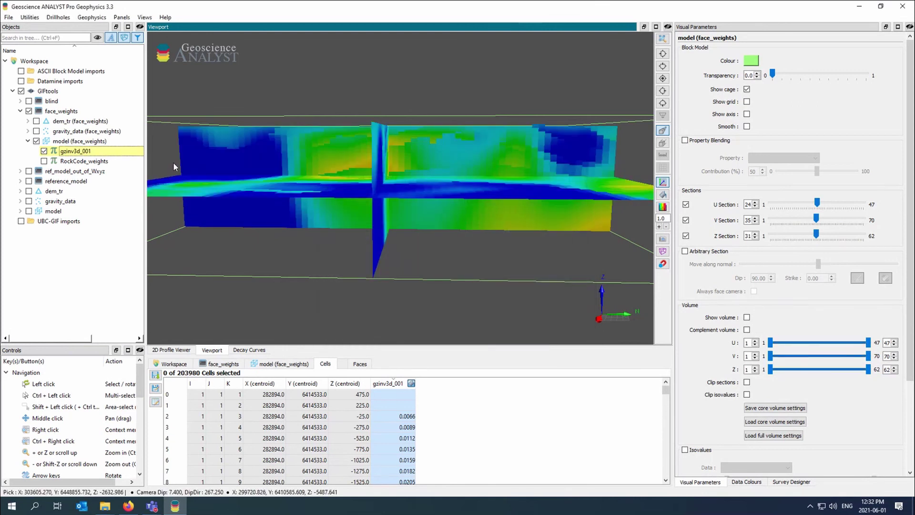
View the RockCode_weights face values and zoom into where the density sections cross.
{"action": "mouse_move", "coordinate": [421, 185]}
{"action": "left_mouse_down"}
{"action": "mouse_move", "coordinate": [448, 191]}
{"action": "mouse_move", "coordinate": [485, 236]}
{"action": "mouse_move", "coordinate": [473, 191]}
{"action": "mouse_move", "coordinate": [337, 173]}
{"action": "mouse_move", "coordinate": [306, 189]}
{"action": "mouse_move", "coordinate": [366, 210]}
{"action": "mouse_move", "coordinate": [427, 174]}
{"action": "mouse_move", "coordinate": [404, 168]}
{"action": "mouse_move", "coordinate": [453, 174]}
{"action": "mouse_move", "coordinate": [402, 241]}
{"action": "mouse_move", "coordinate": [434, 173]}
{"action": "left_mouse_up"}
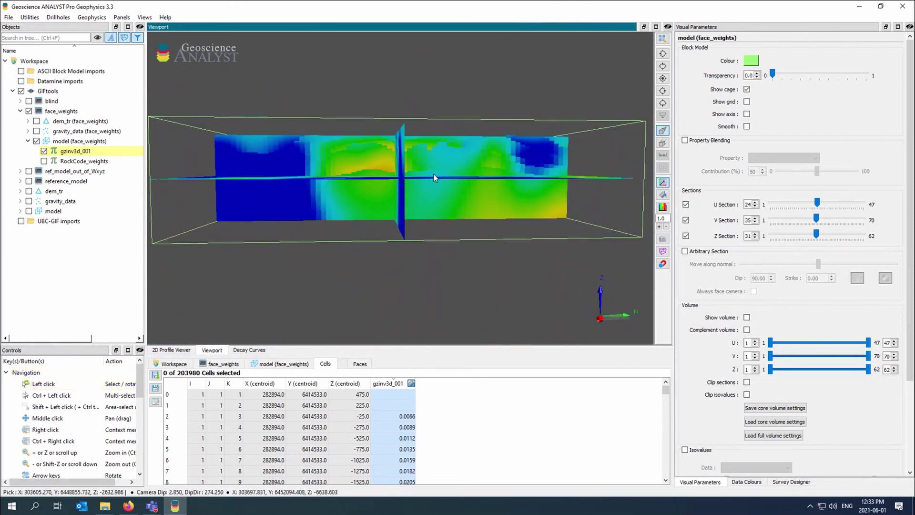
{"action": "left_click", "coordinate": [84, 162]}
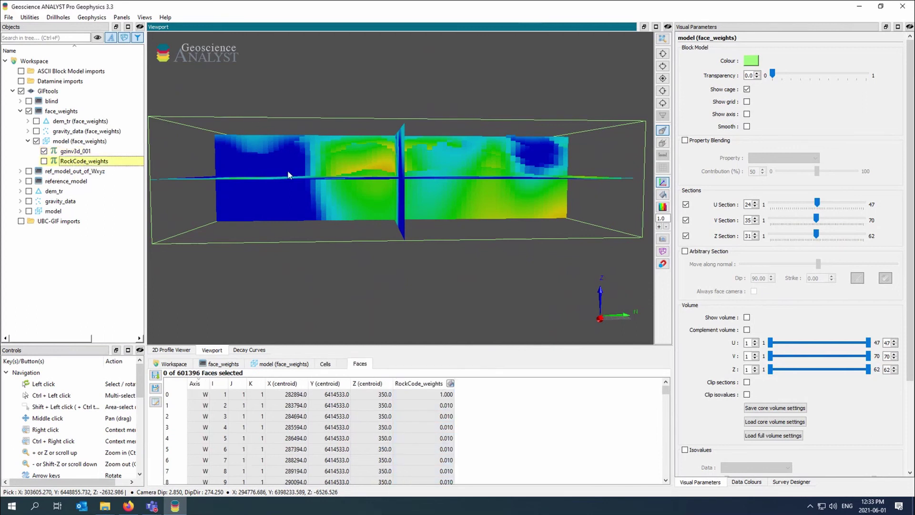
{"action": "scroll", "coordinate": [410, 183], "scroll_direction": "up", "scroll_amount": 5}
{"action": "left_click_drag", "start_coordinate": [362, 165], "coordinate": [354, 156]}
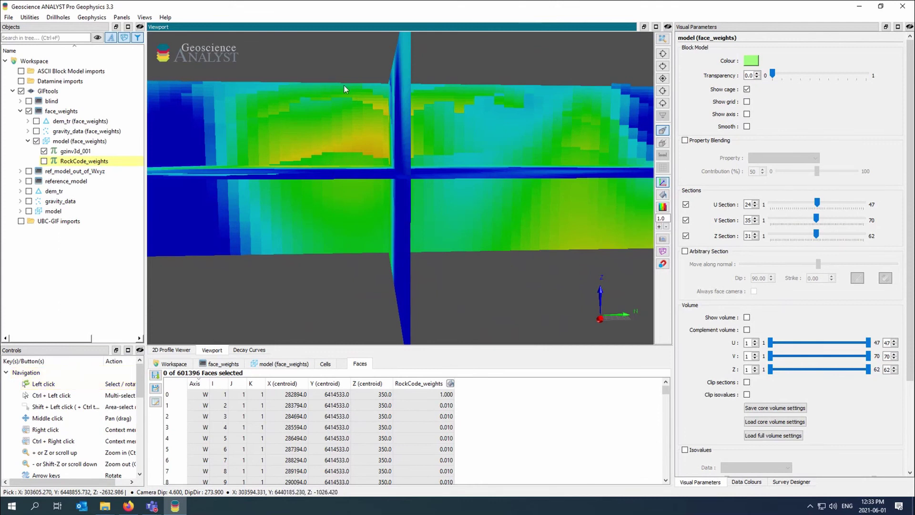
{"action": "scroll", "coordinate": [460, 122], "scroll_direction": "down", "scroll_amount": 2}
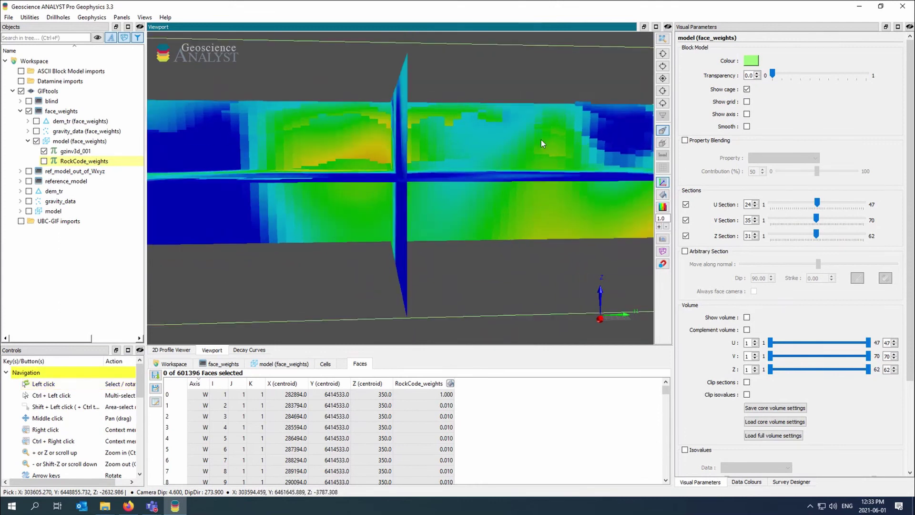
{"action": "scroll", "coordinate": [541, 139], "scroll_direction": "down", "scroll_amount": 1}
{"action": "left_click_drag", "start_coordinate": [540, 139], "coordinate": [514, 153]}
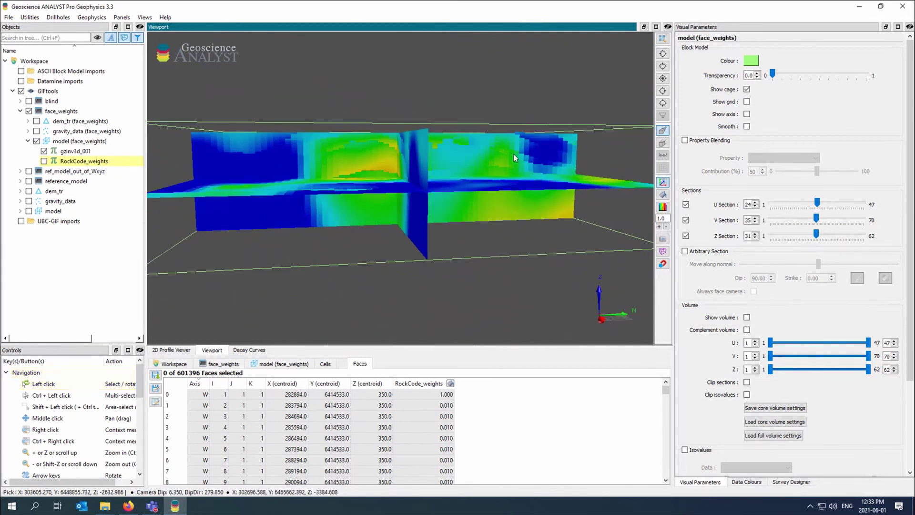
{"action": "middle_click_drag", "start_coordinate": [514, 154], "coordinate": [521, 158]}
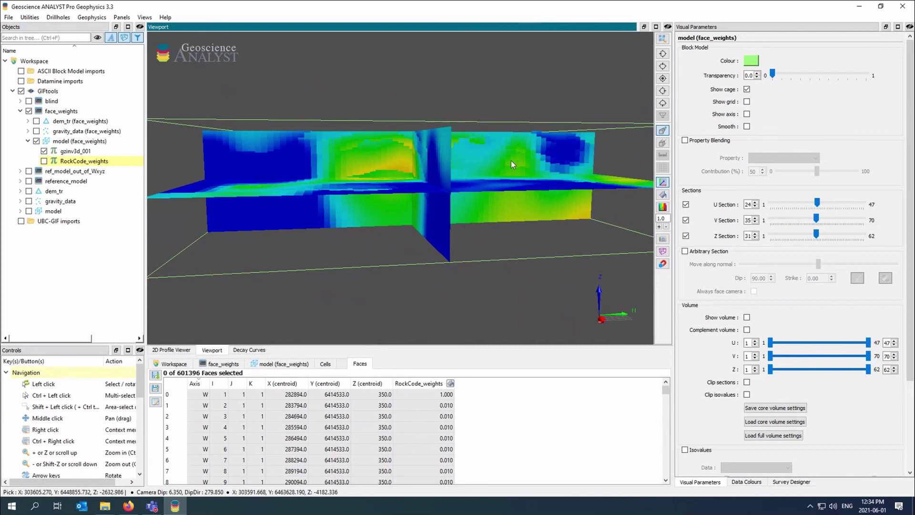
Rotate to a near edge-on view and turn on the blind inversion results.
{"action": "mouse_move", "coordinate": [498, 161]}
{"action": "left_mouse_down"}
{"action": "mouse_move", "coordinate": [505, 197]}
{"action": "mouse_move", "coordinate": [501, 174]}
{"action": "left_mouse_up"}
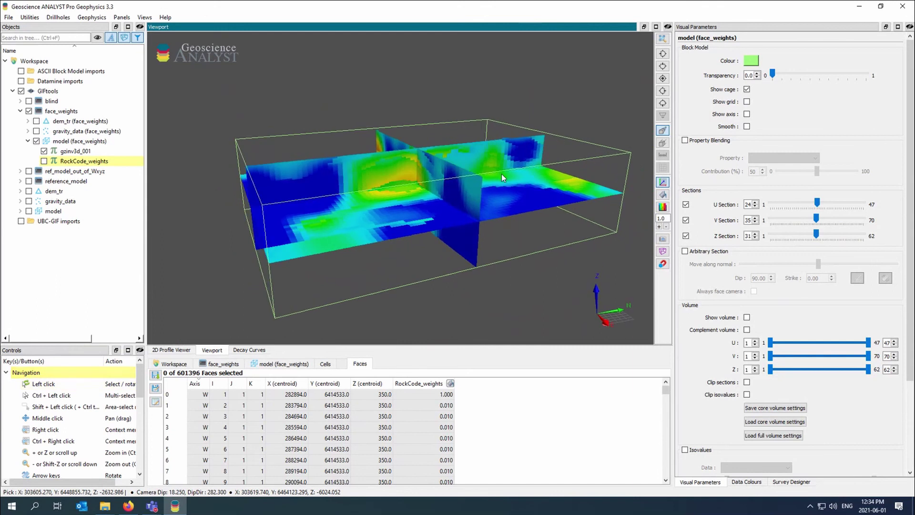
{"action": "key", "text": "Left"}
{"action": "key", "text": "Left"}
{"action": "key", "text": "Left"}
{"action": "key", "text": "Left"}
{"action": "key", "text": "Left"}
{"action": "key", "text": "Left"}
{"action": "key", "text": "Left"}
{"action": "key", "text": "Left"}
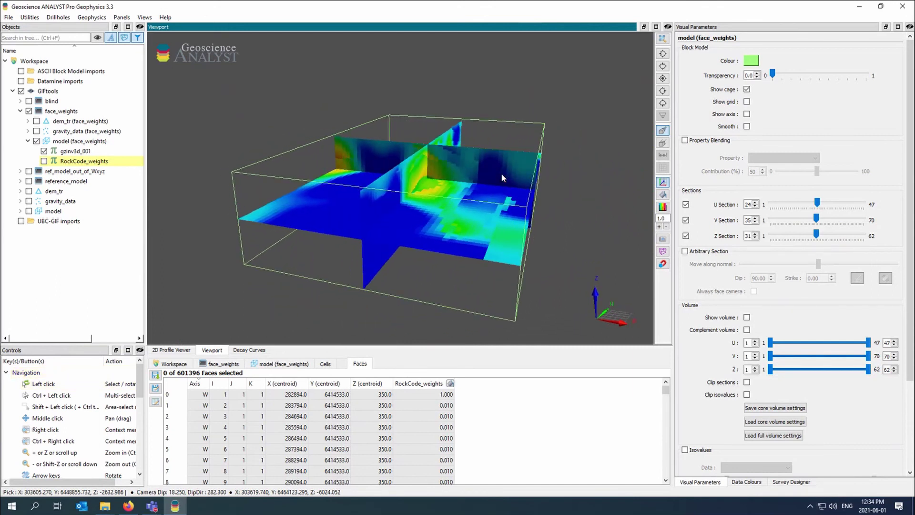
{"action": "left_click_drag", "start_coordinate": [501, 178], "coordinate": [486, 149]}
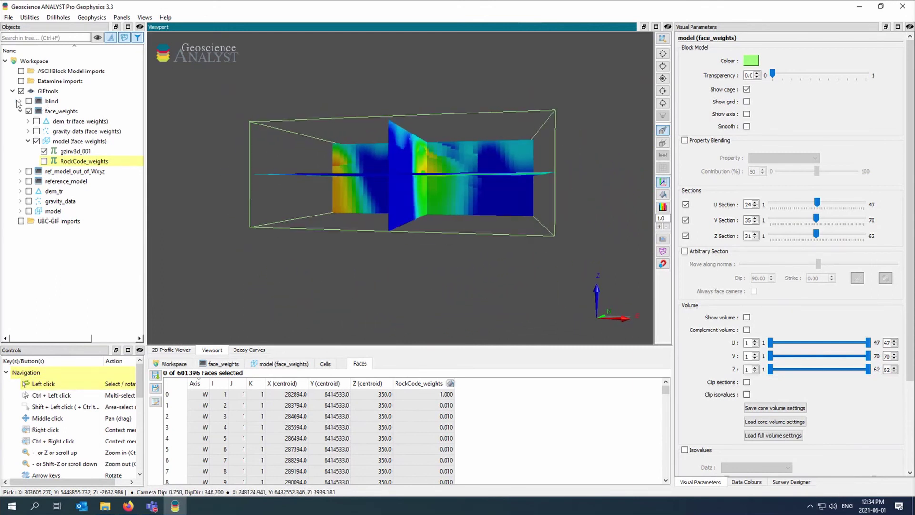
{"action": "left_click", "coordinate": [20, 101]}
{"action": "left_click", "coordinate": [28, 101]}
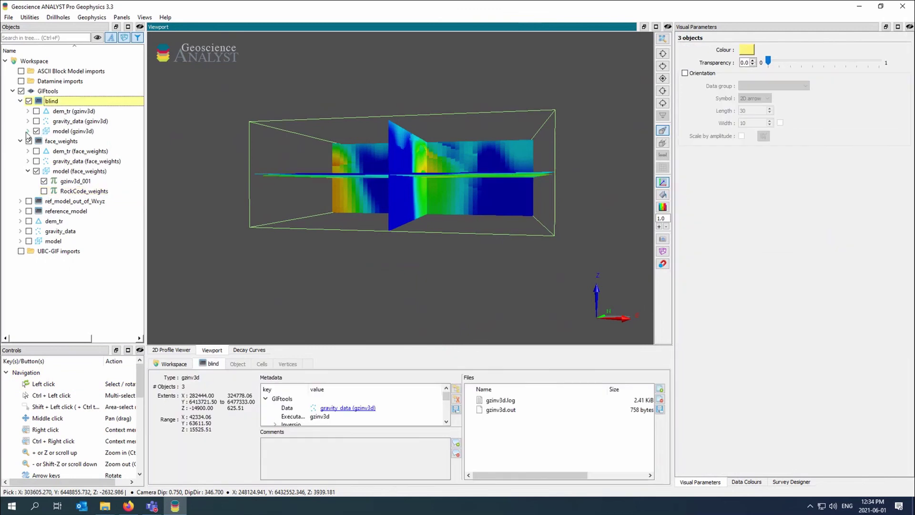